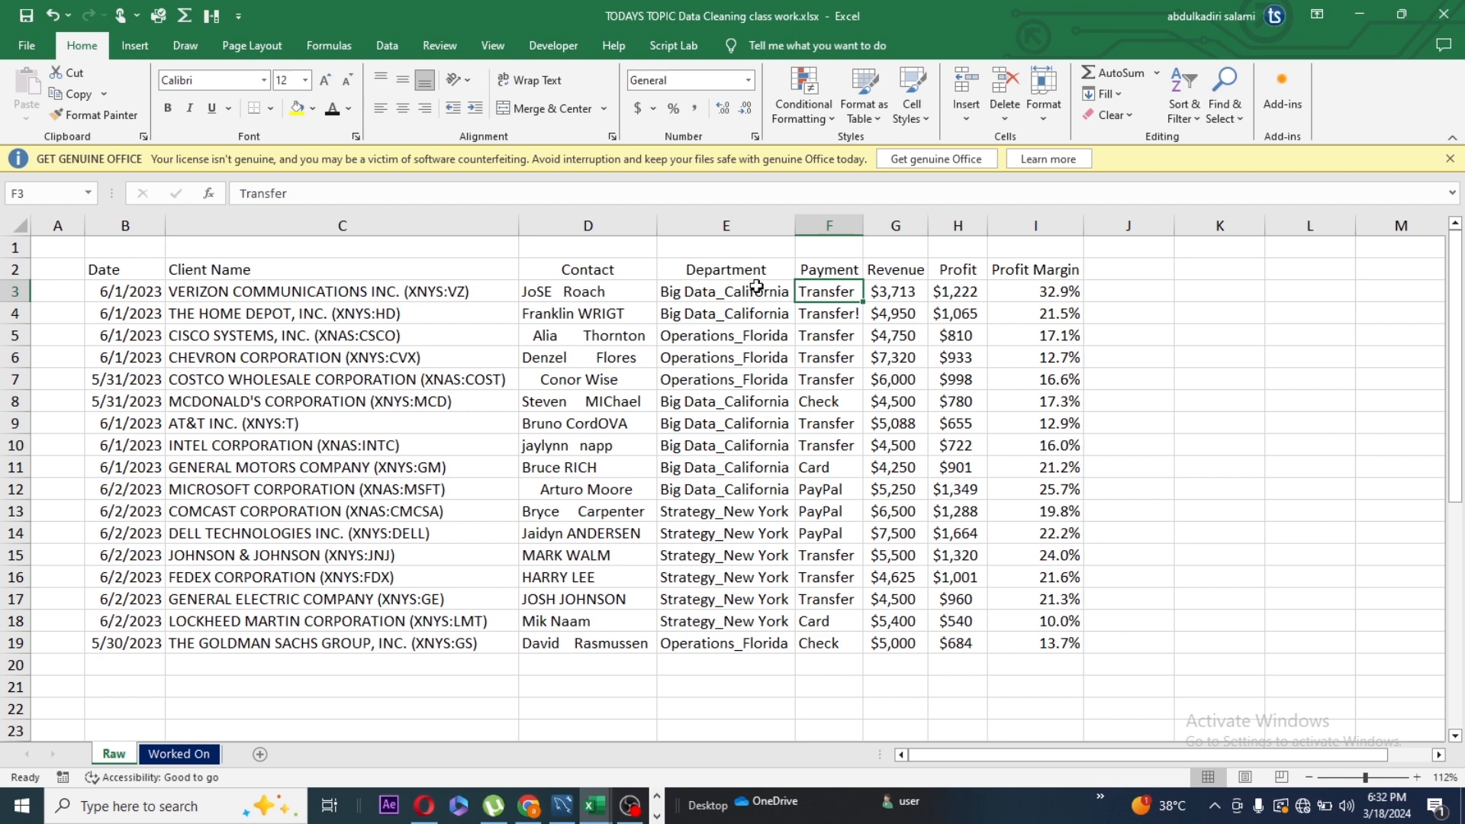
left_click(1135, 271)
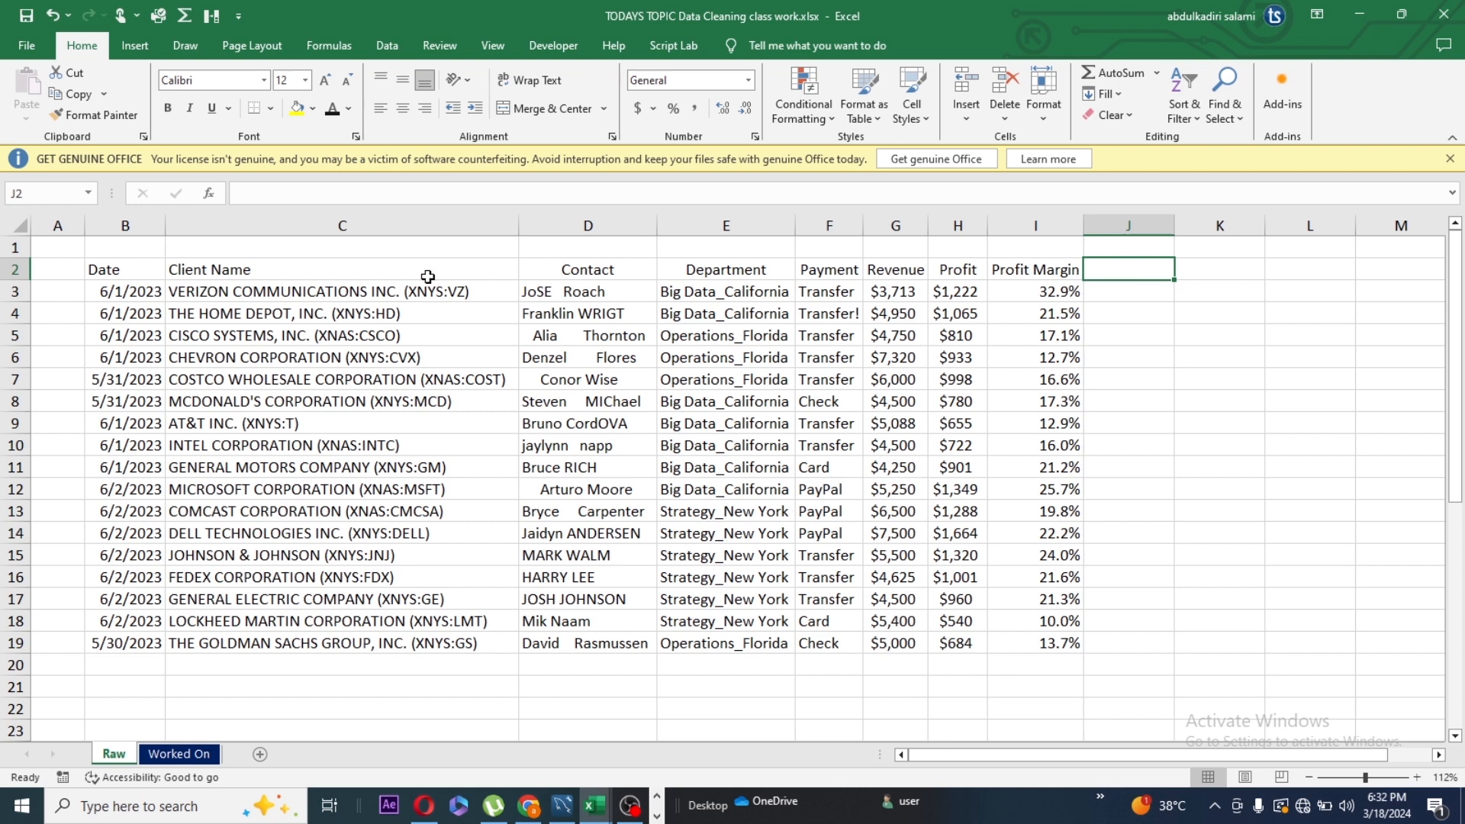
left_click(404, 287)
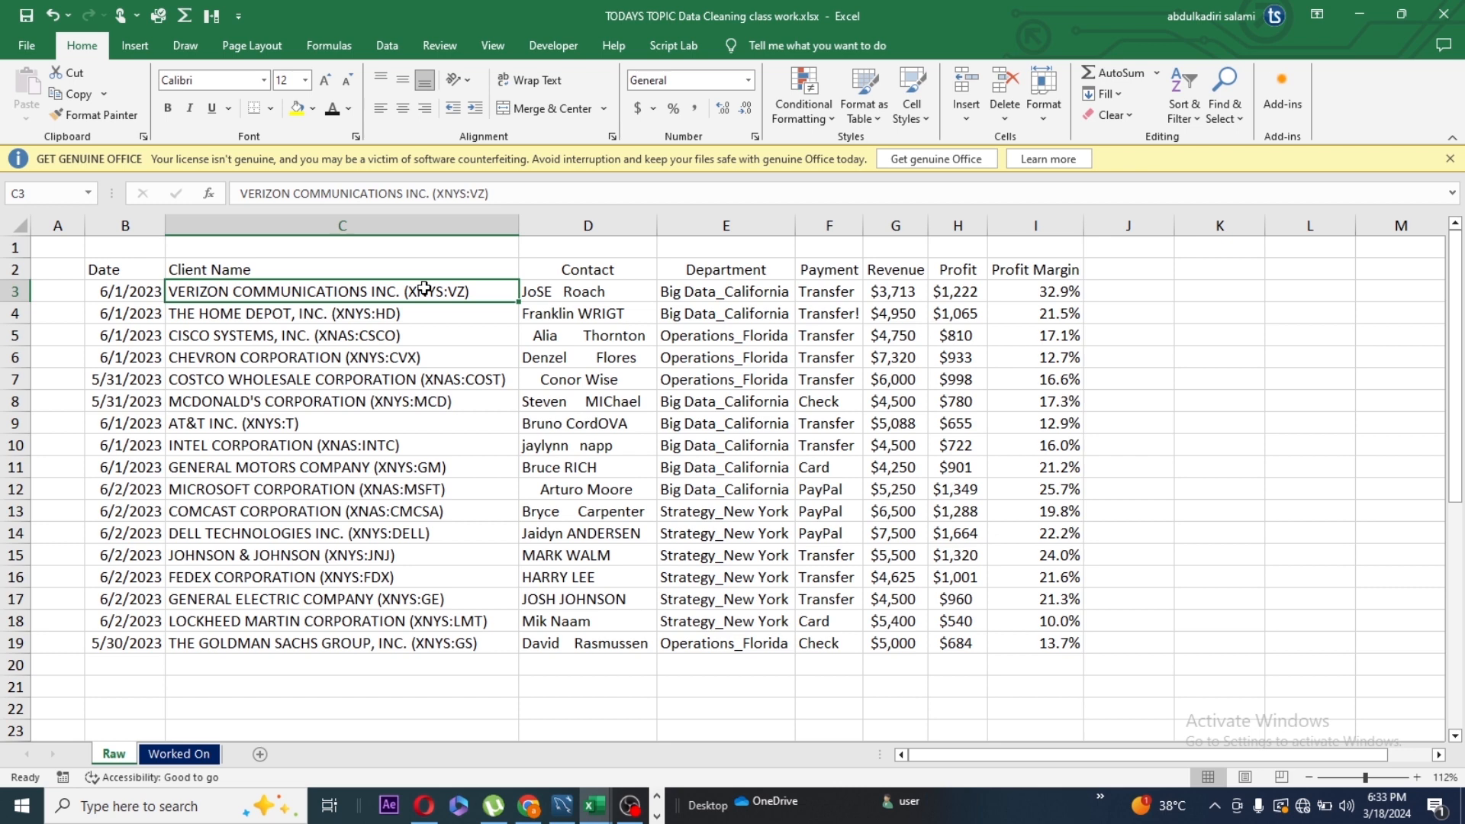
left_click(362, 376)
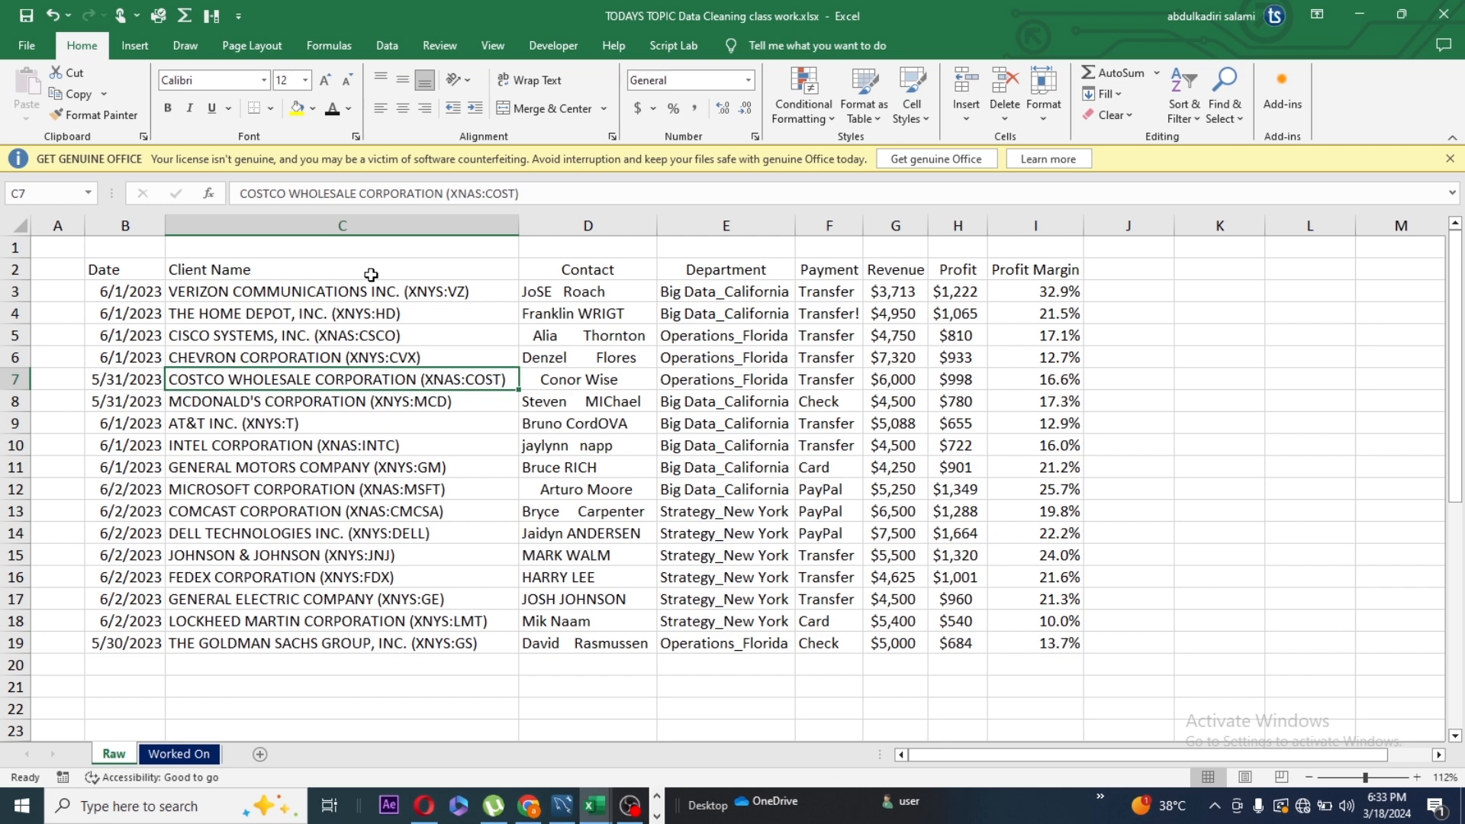
Step: Remove the bracketed ticker codes from the client names in C3:C19 by replacing all matches of (*) with nothing
left_click(307, 290)
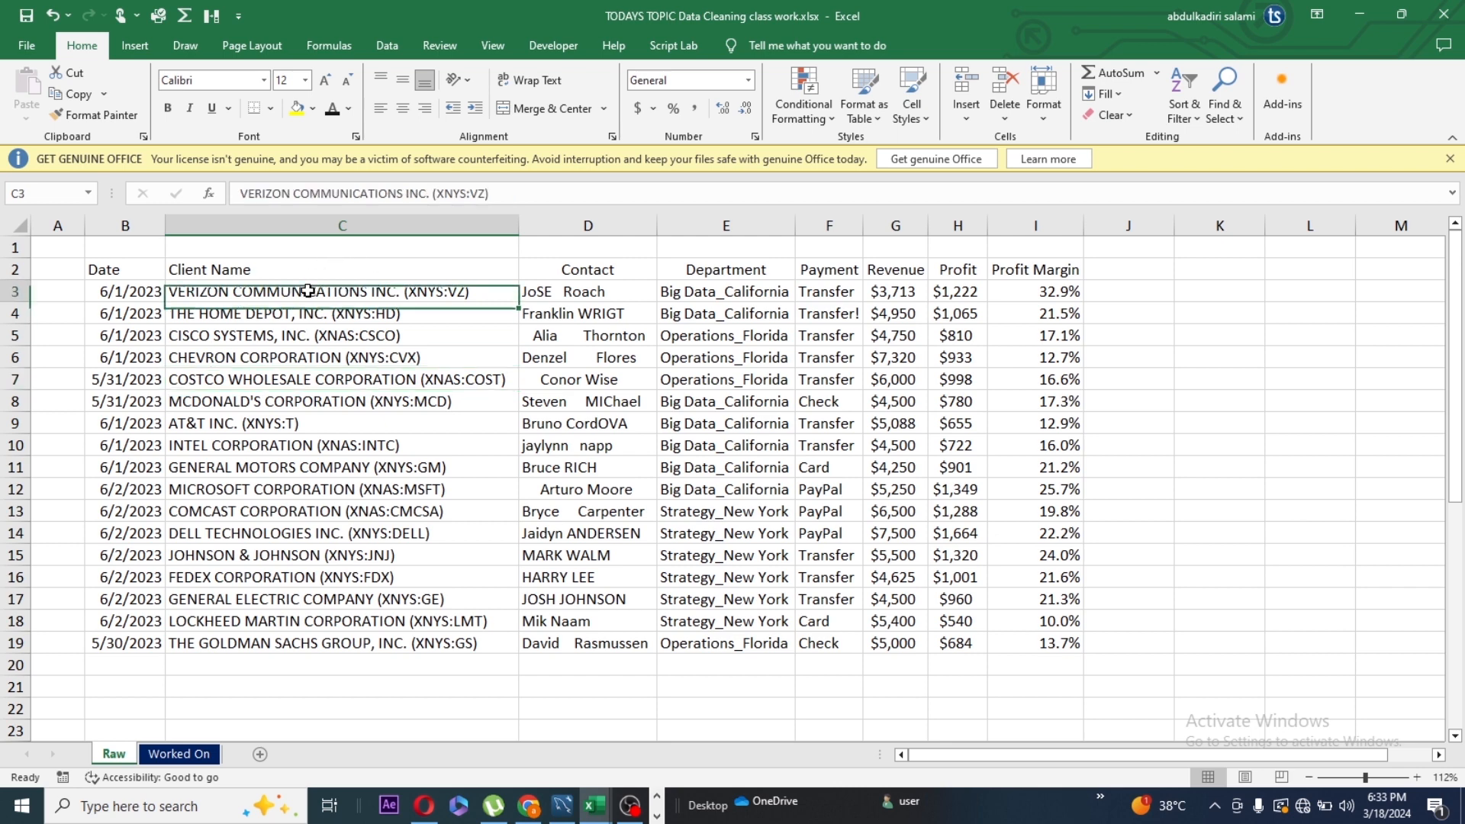
key("ctrl+shift+Down")
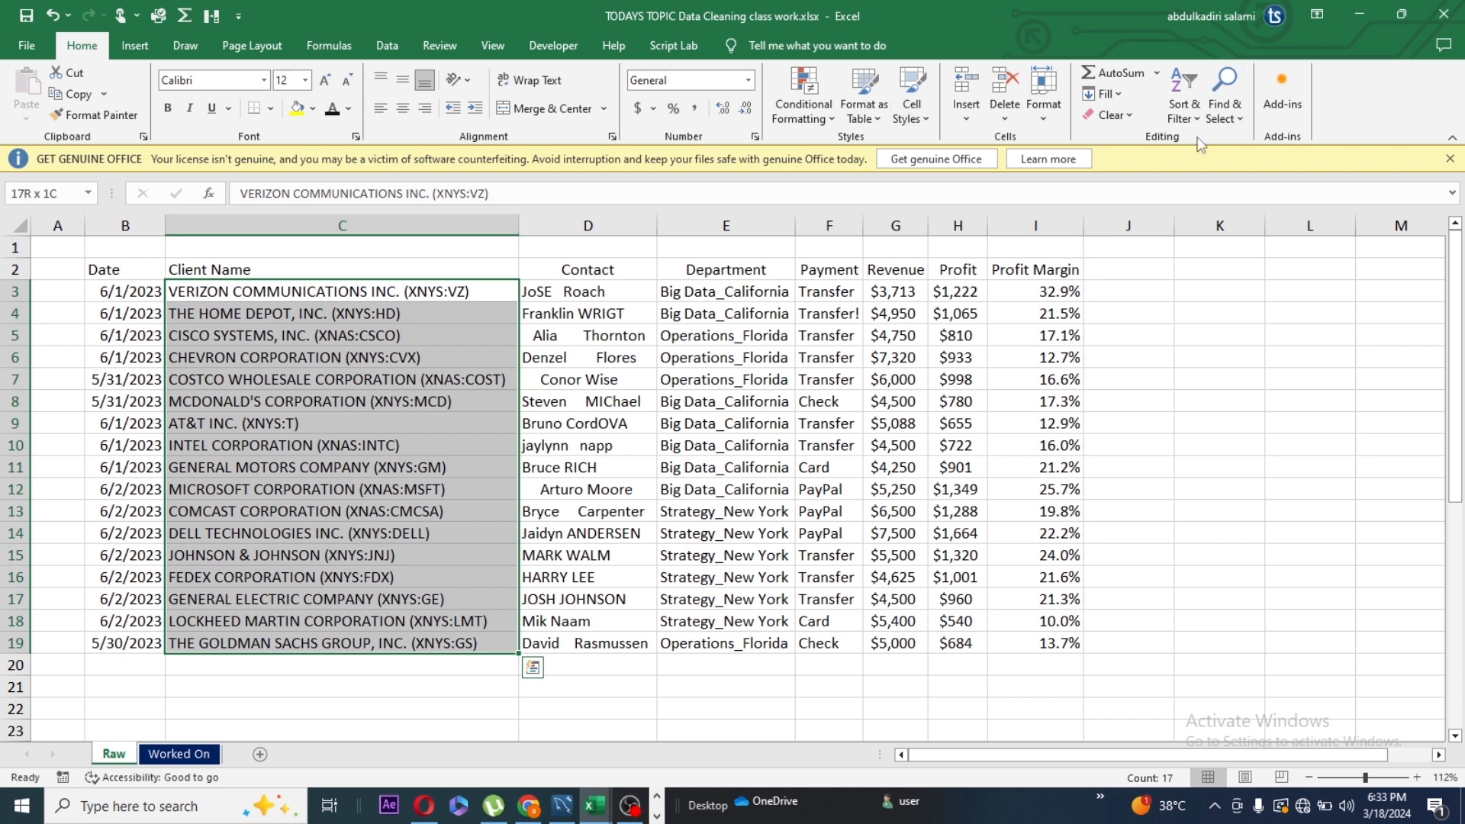
left_click(1238, 119)
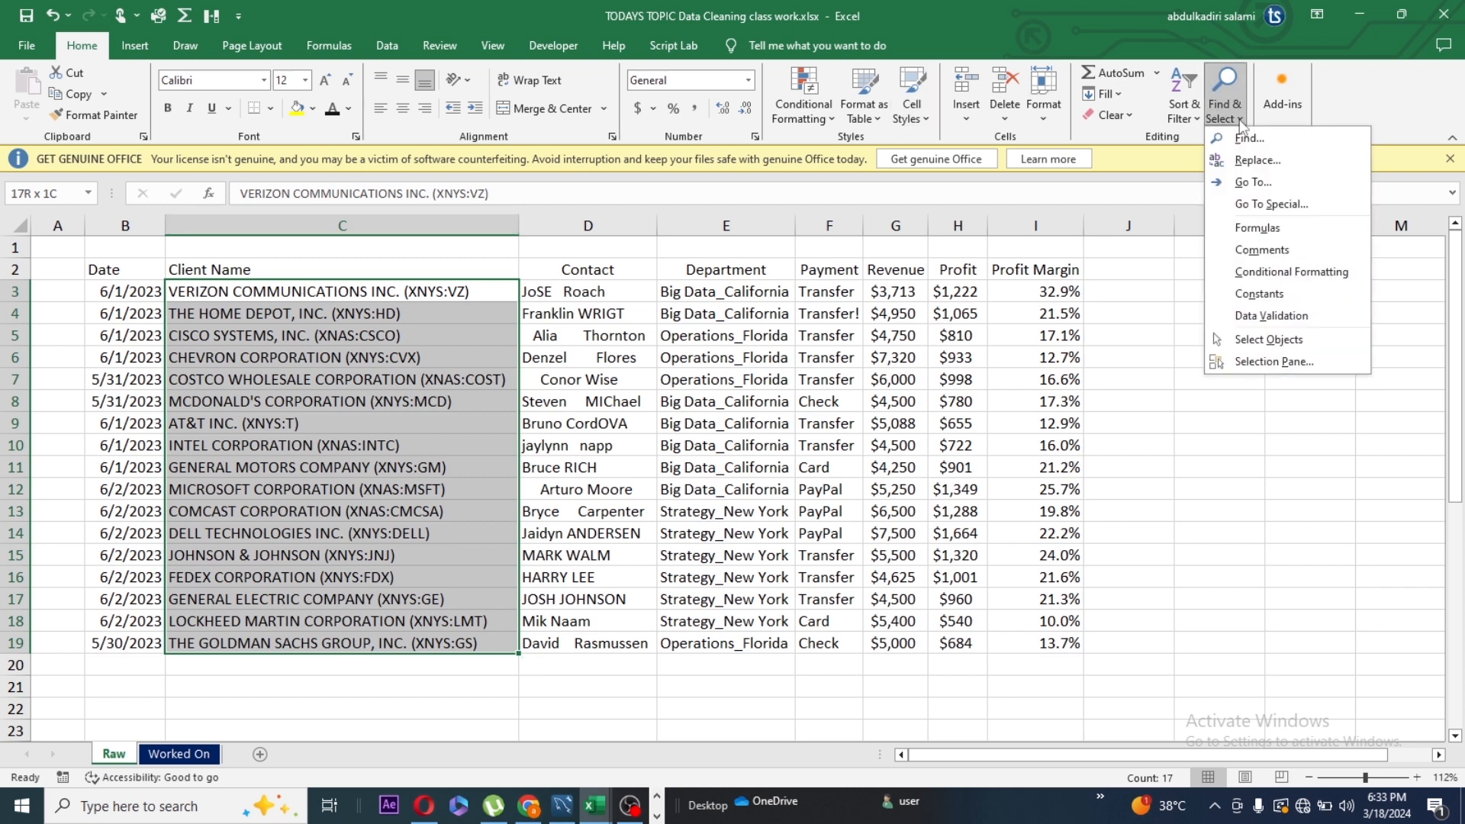
left_click(1284, 165)
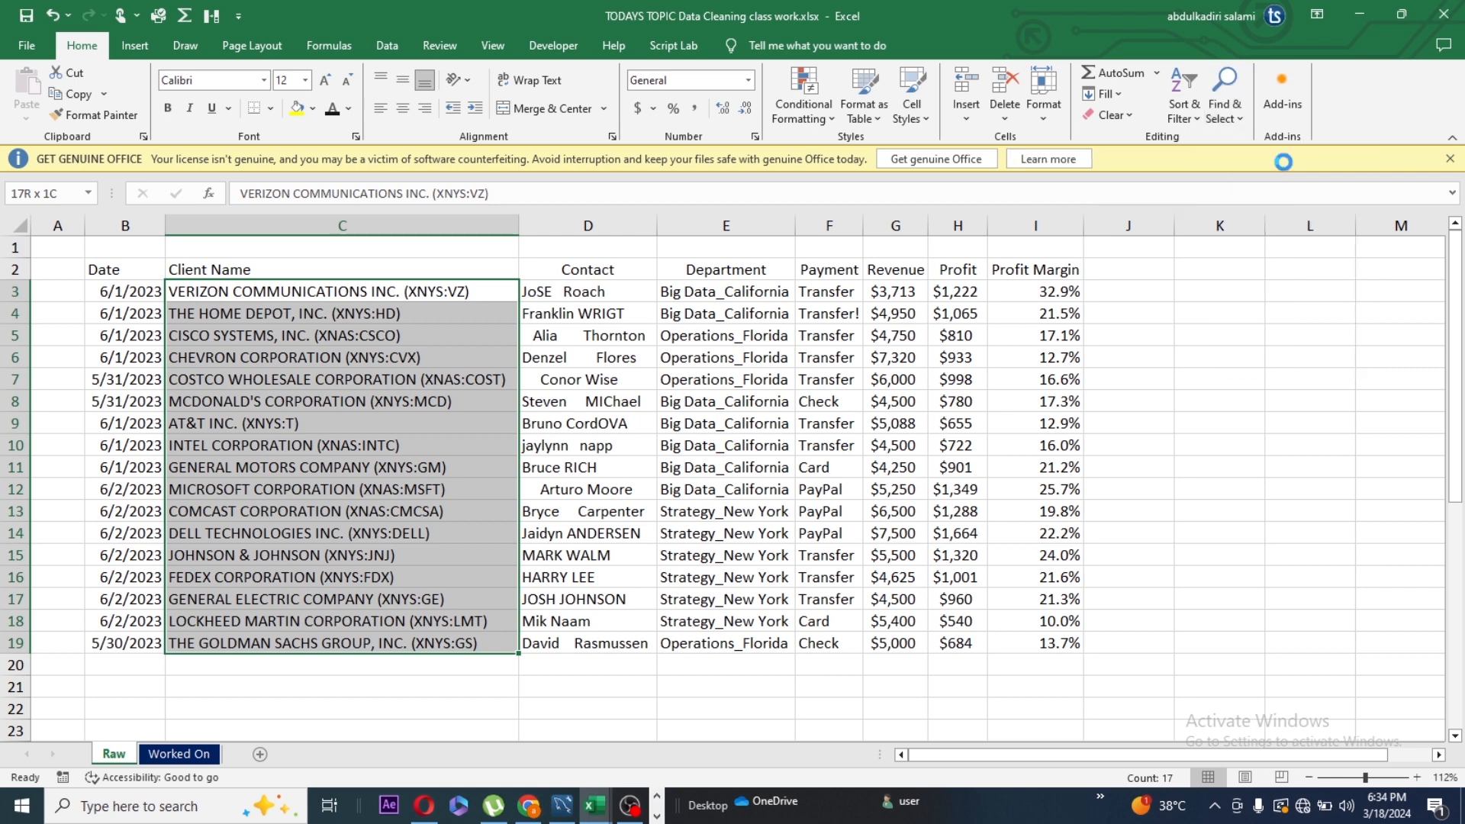
key("Tab")
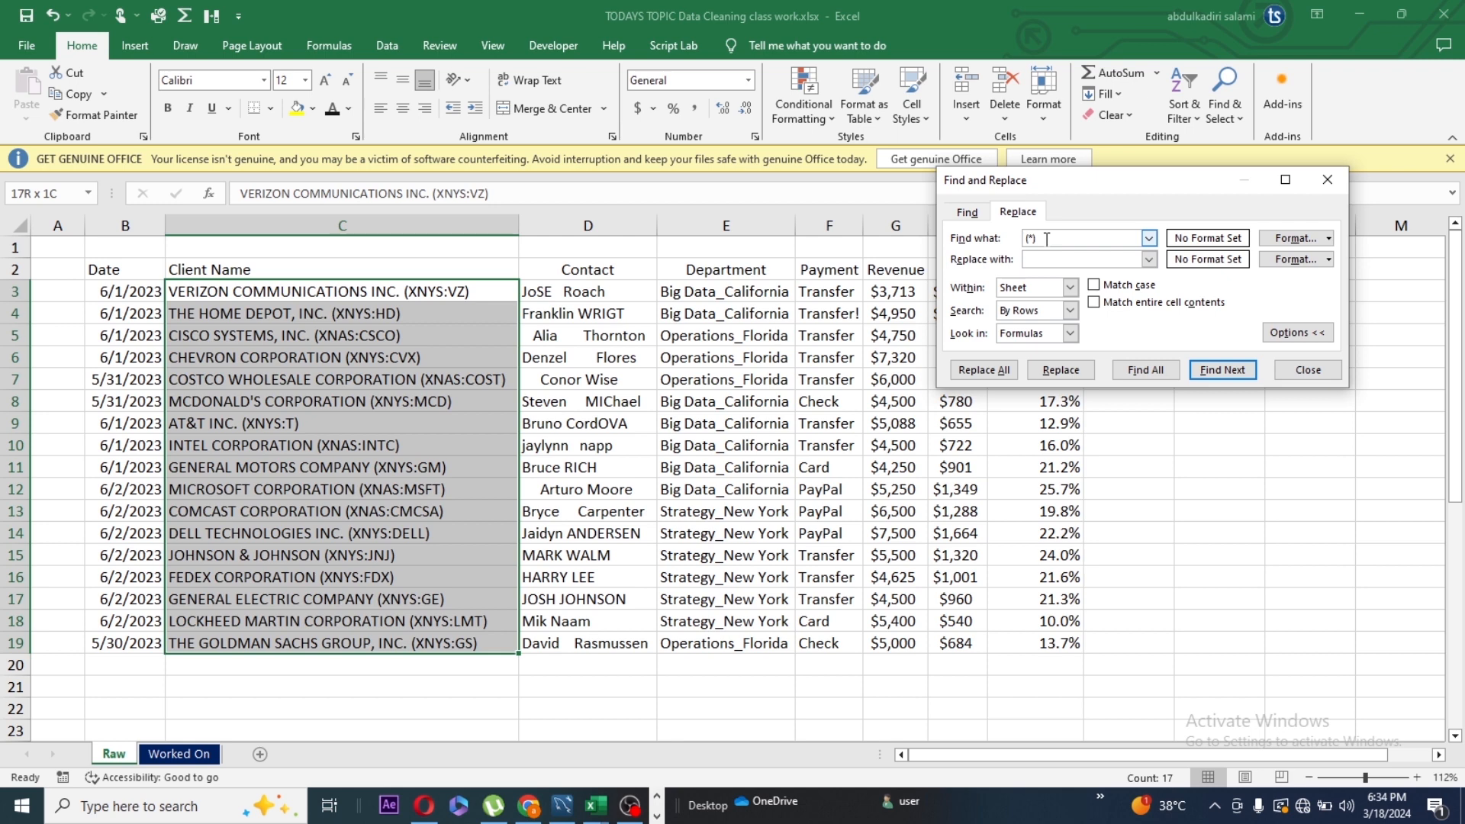
left_click_drag(1046, 239, 959, 246)
type("(")
left_click(1055, 258)
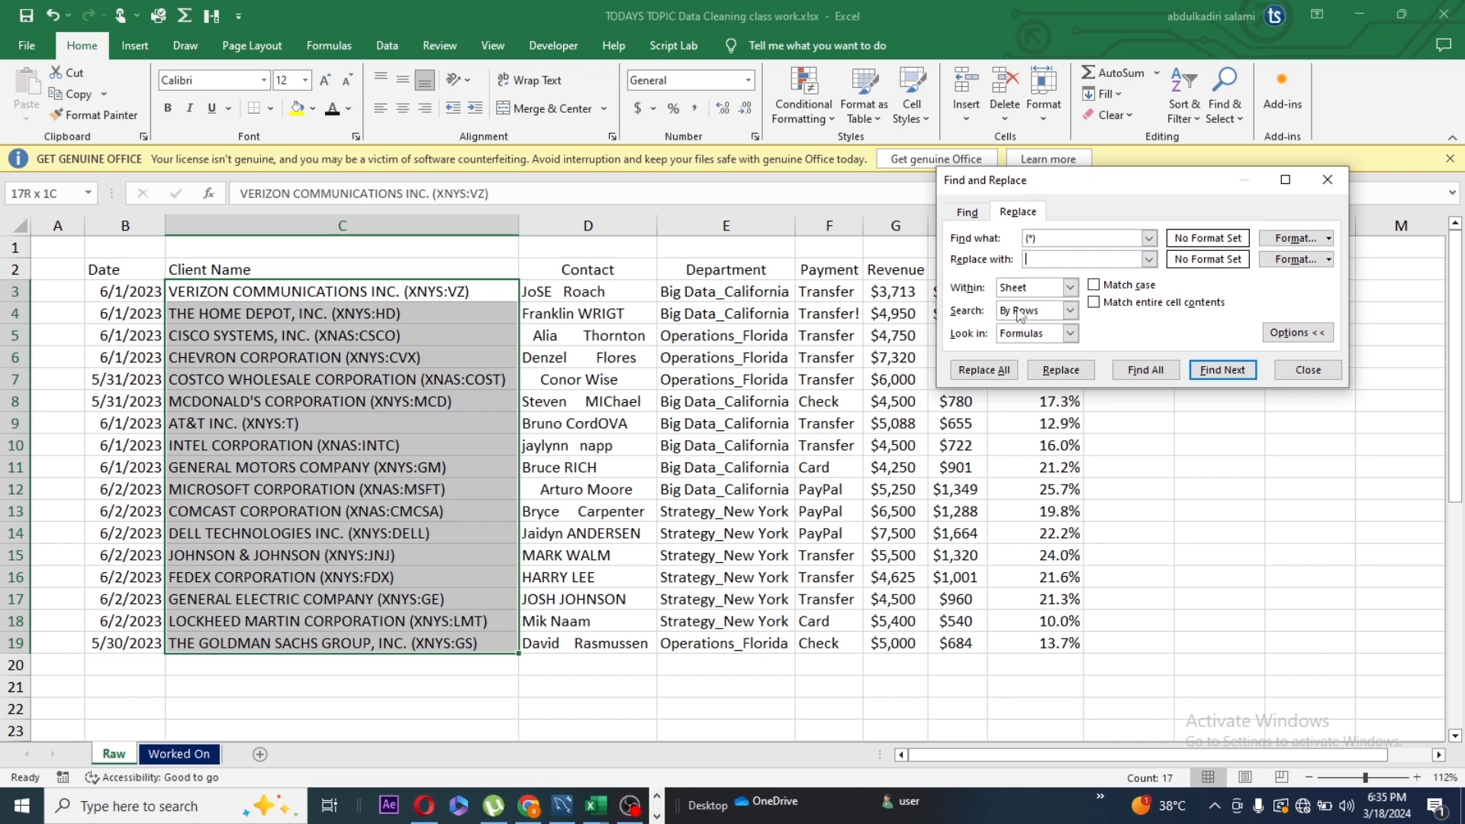
left_click(983, 370)
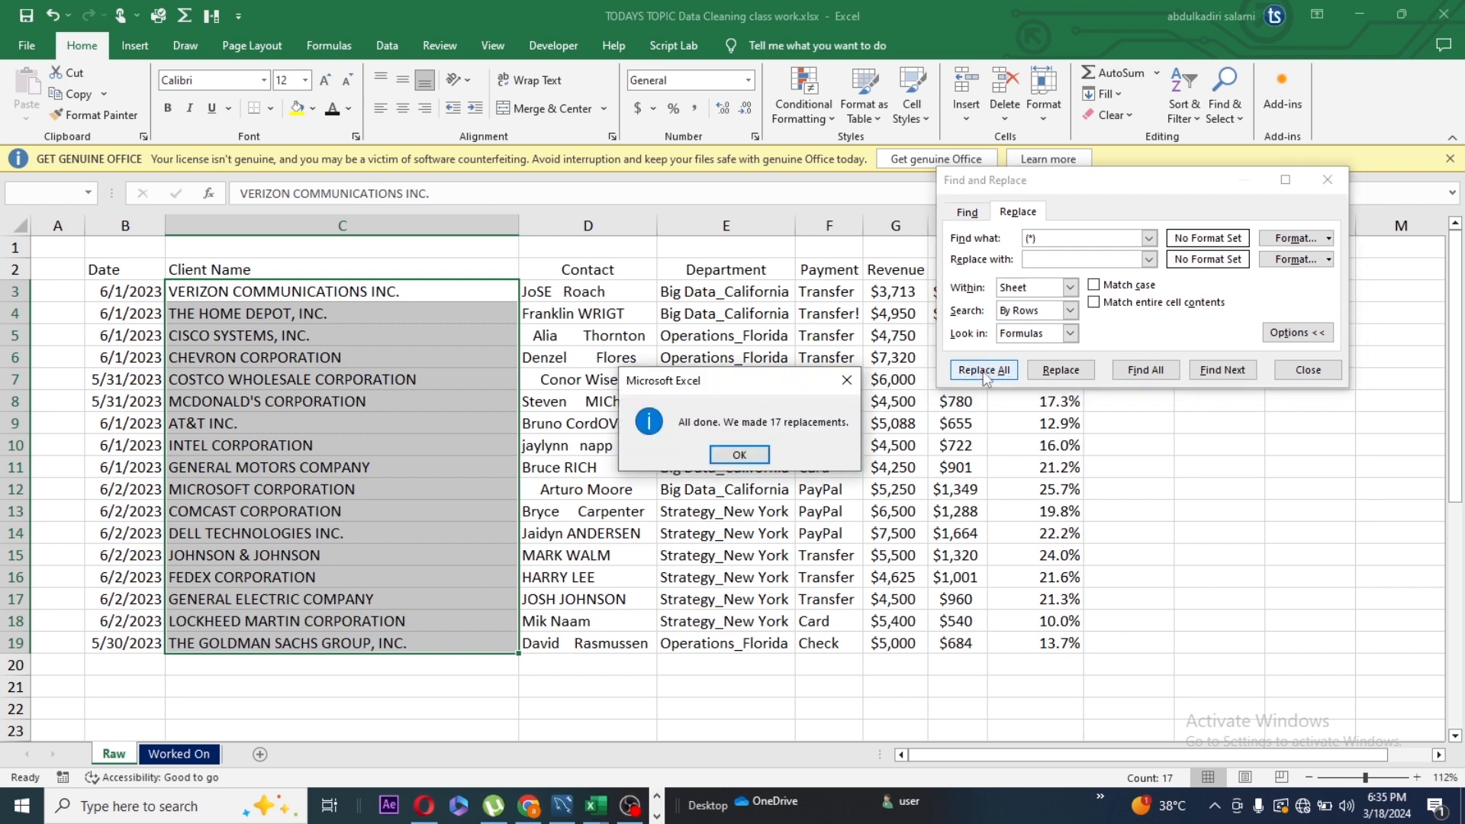
left_click(744, 456)
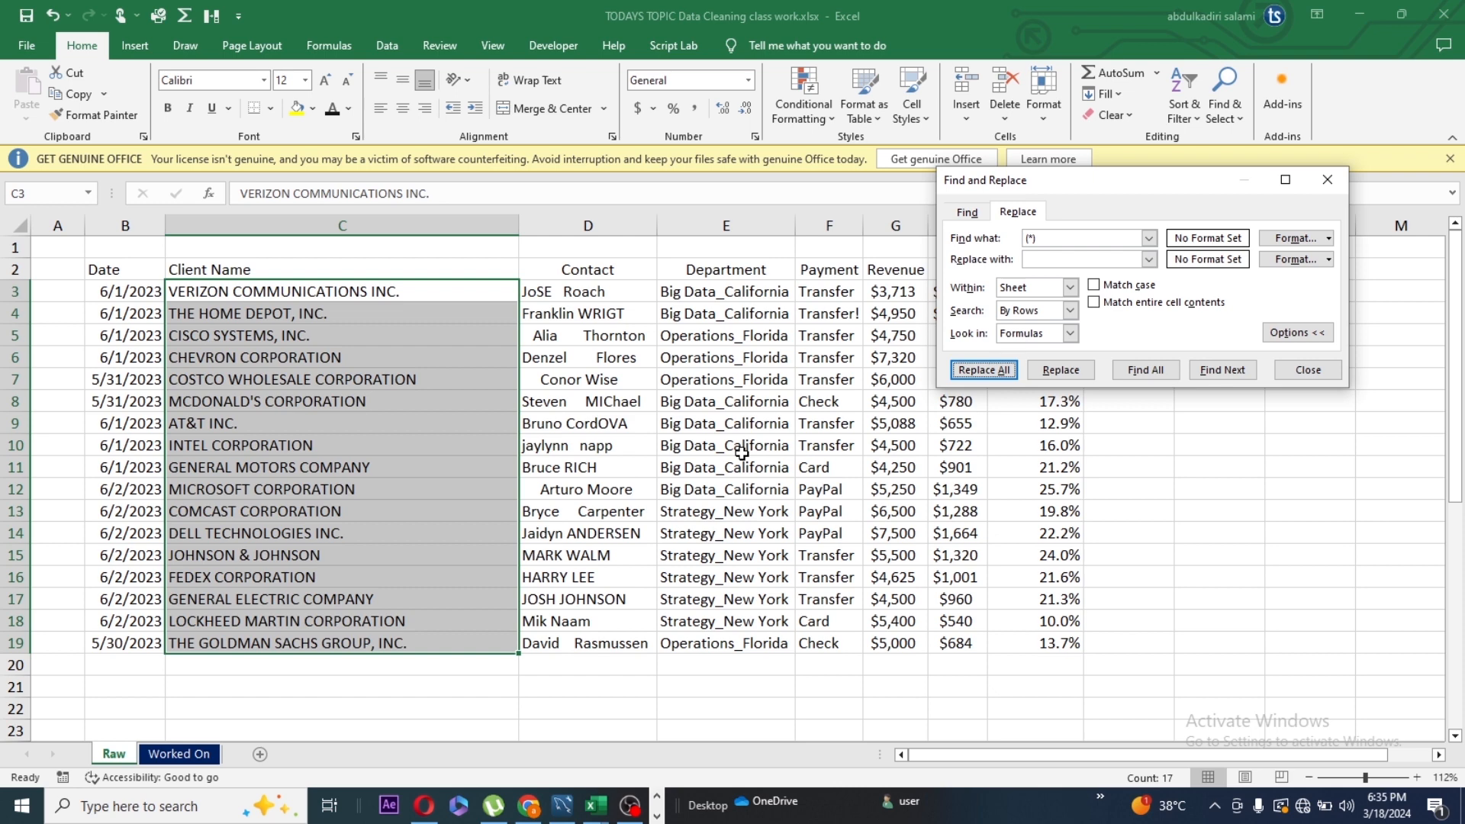
left_click(1306, 372)
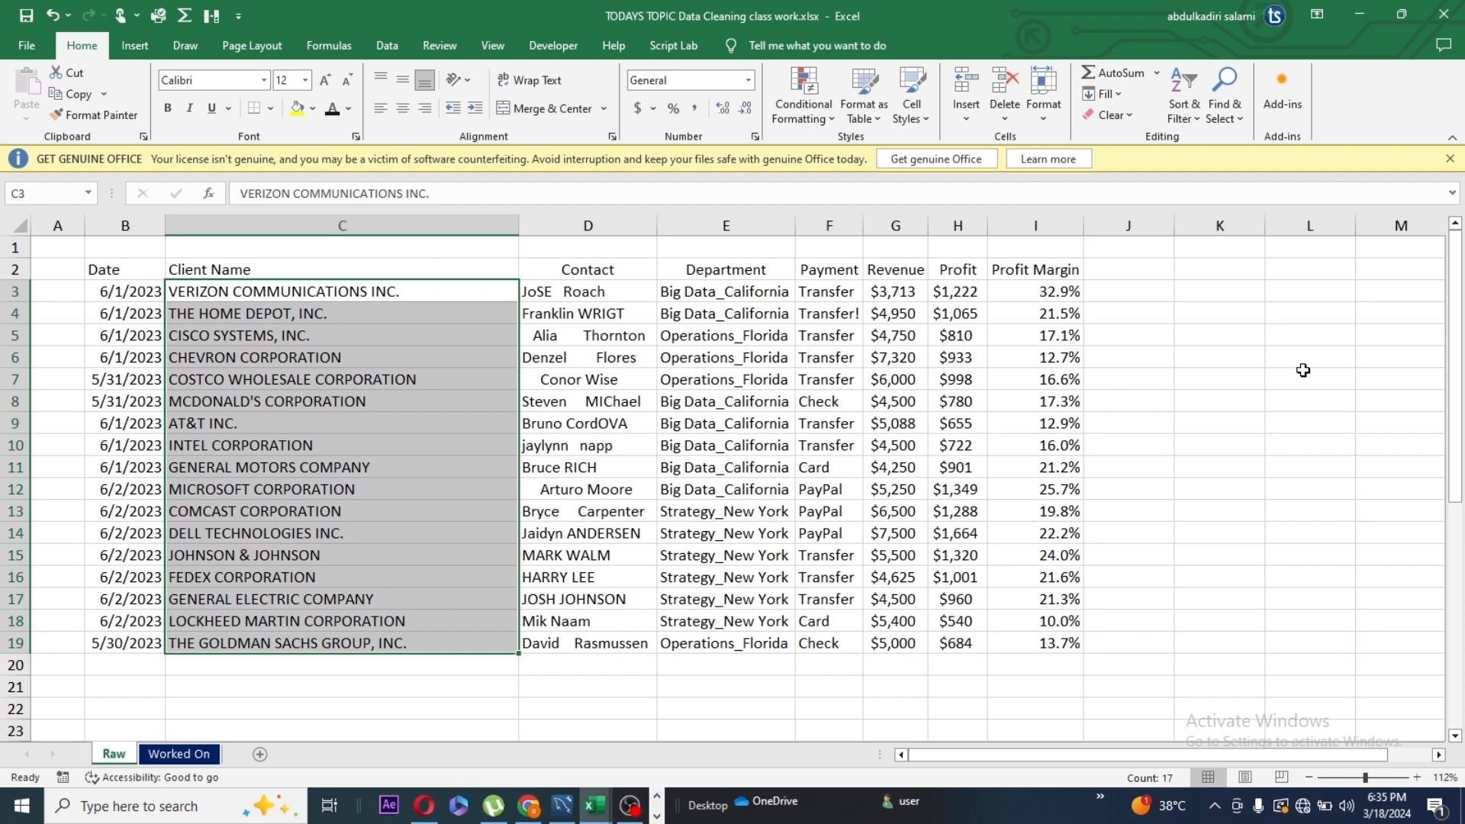
Step: Insert a new column between Contact and Department and give it the header "Contact Name" in E2
left_click(613, 272)
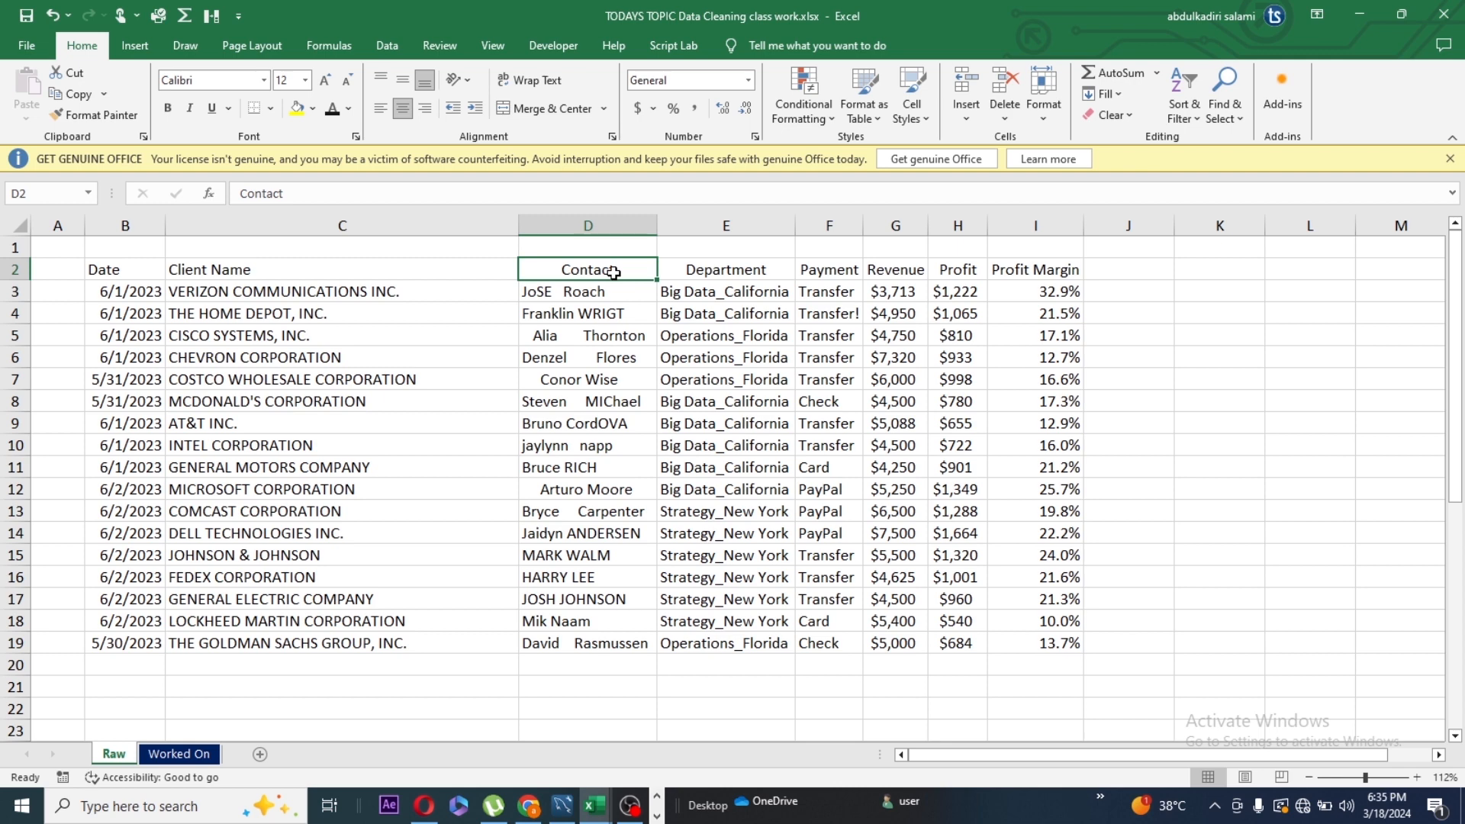
left_click(720, 222)
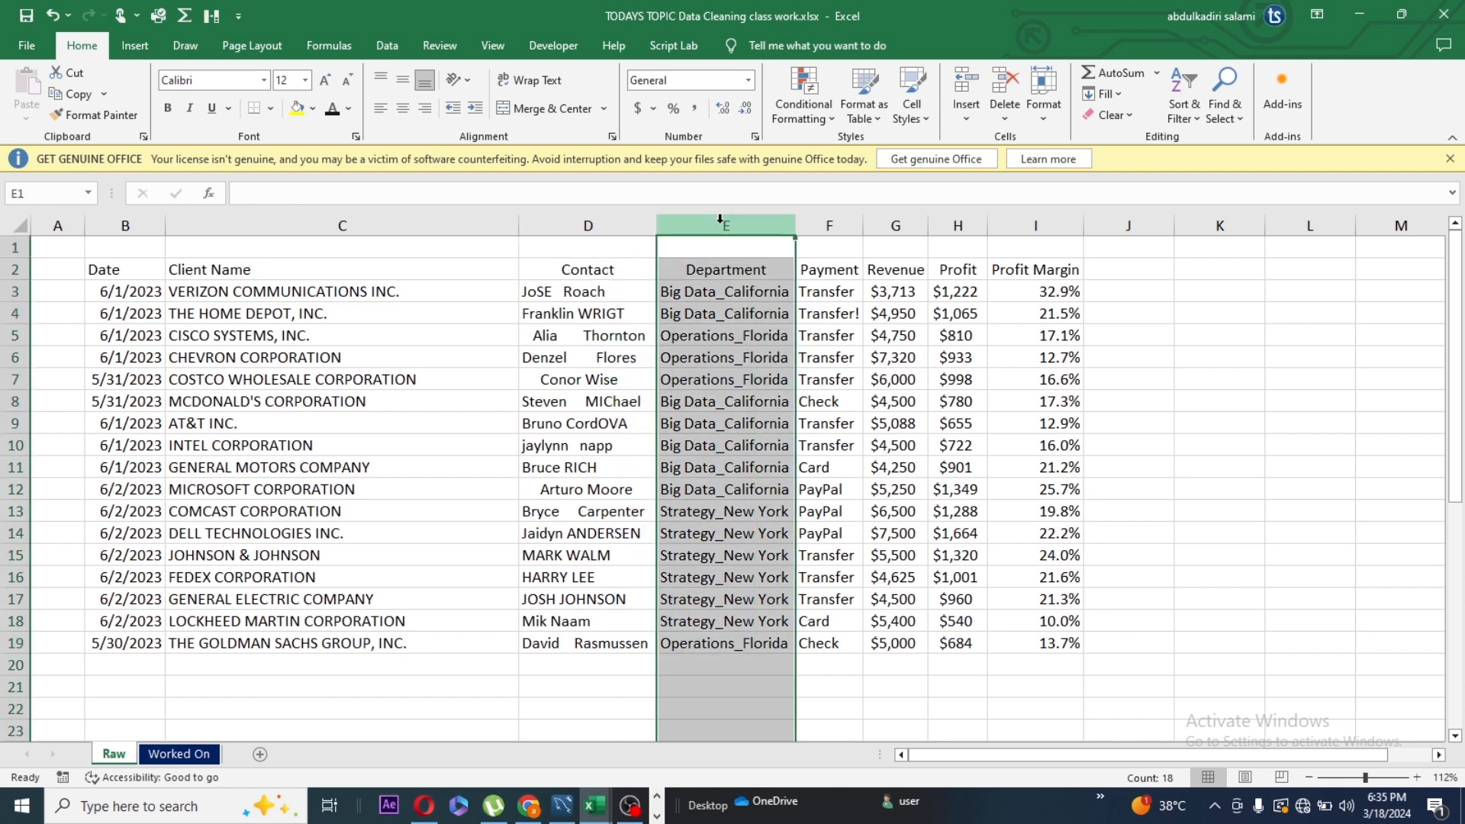
key("ctrl+shift+plus")
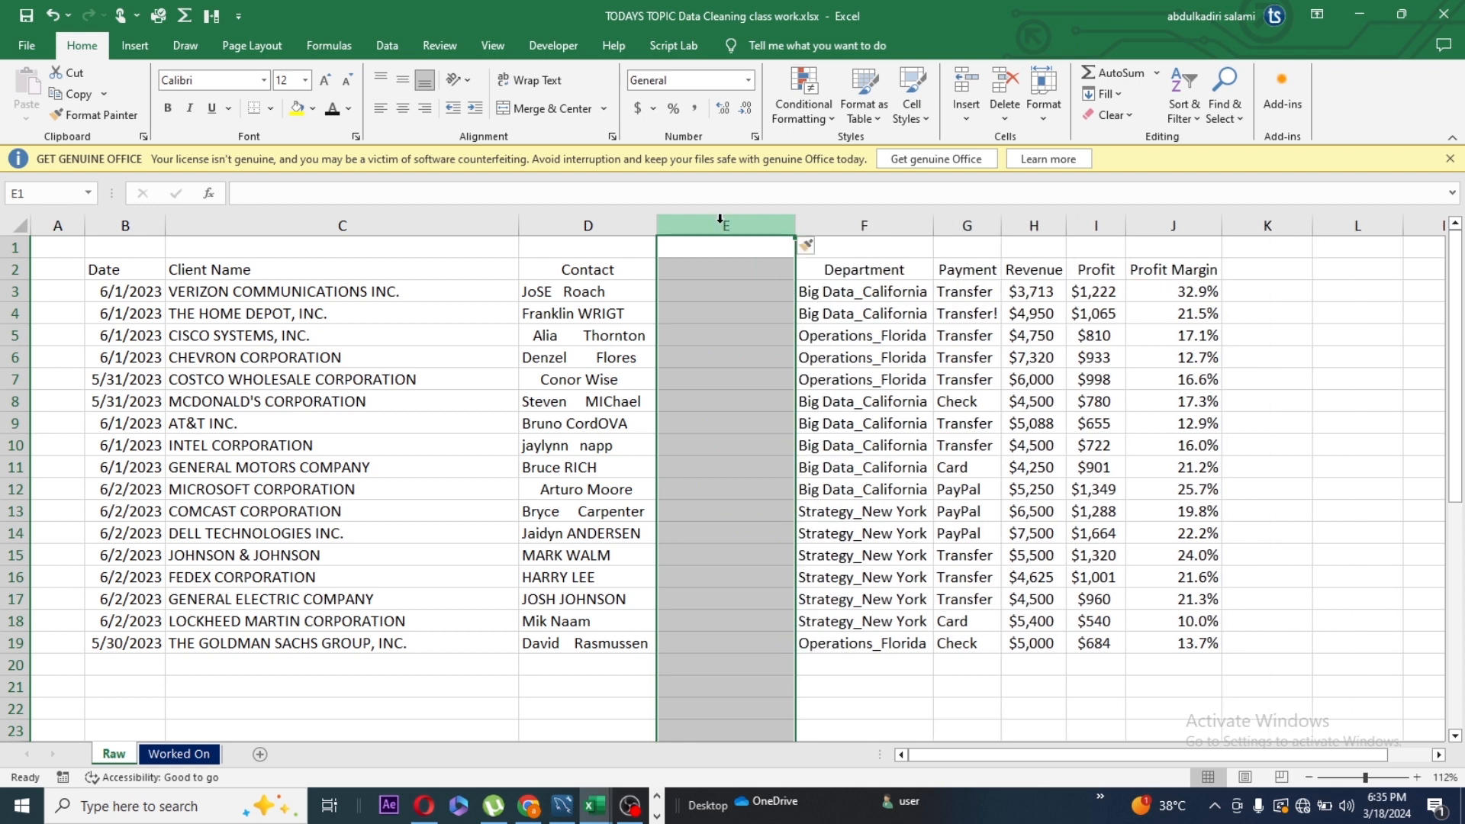
left_click(701, 270)
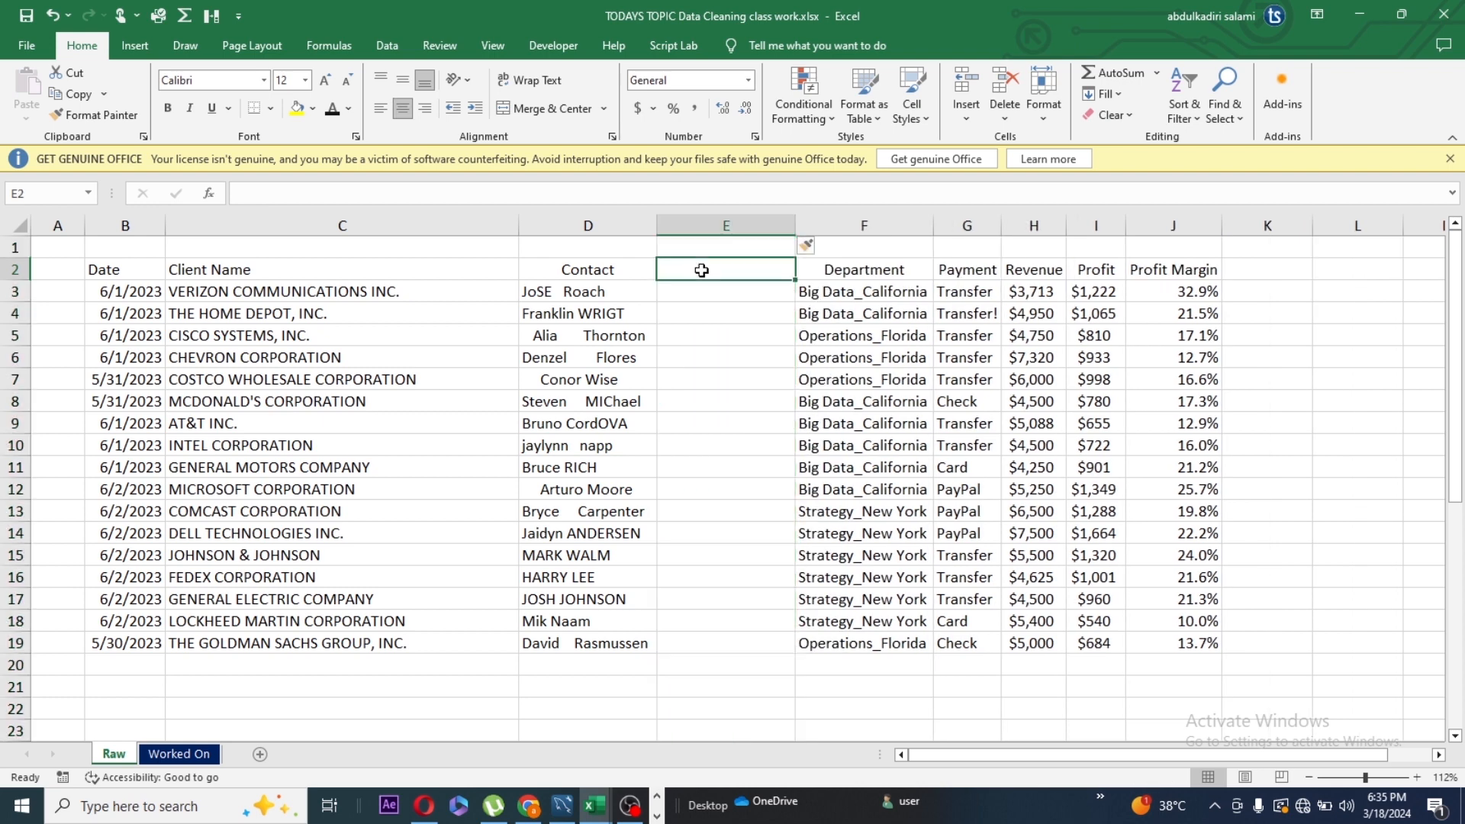
type("Con")
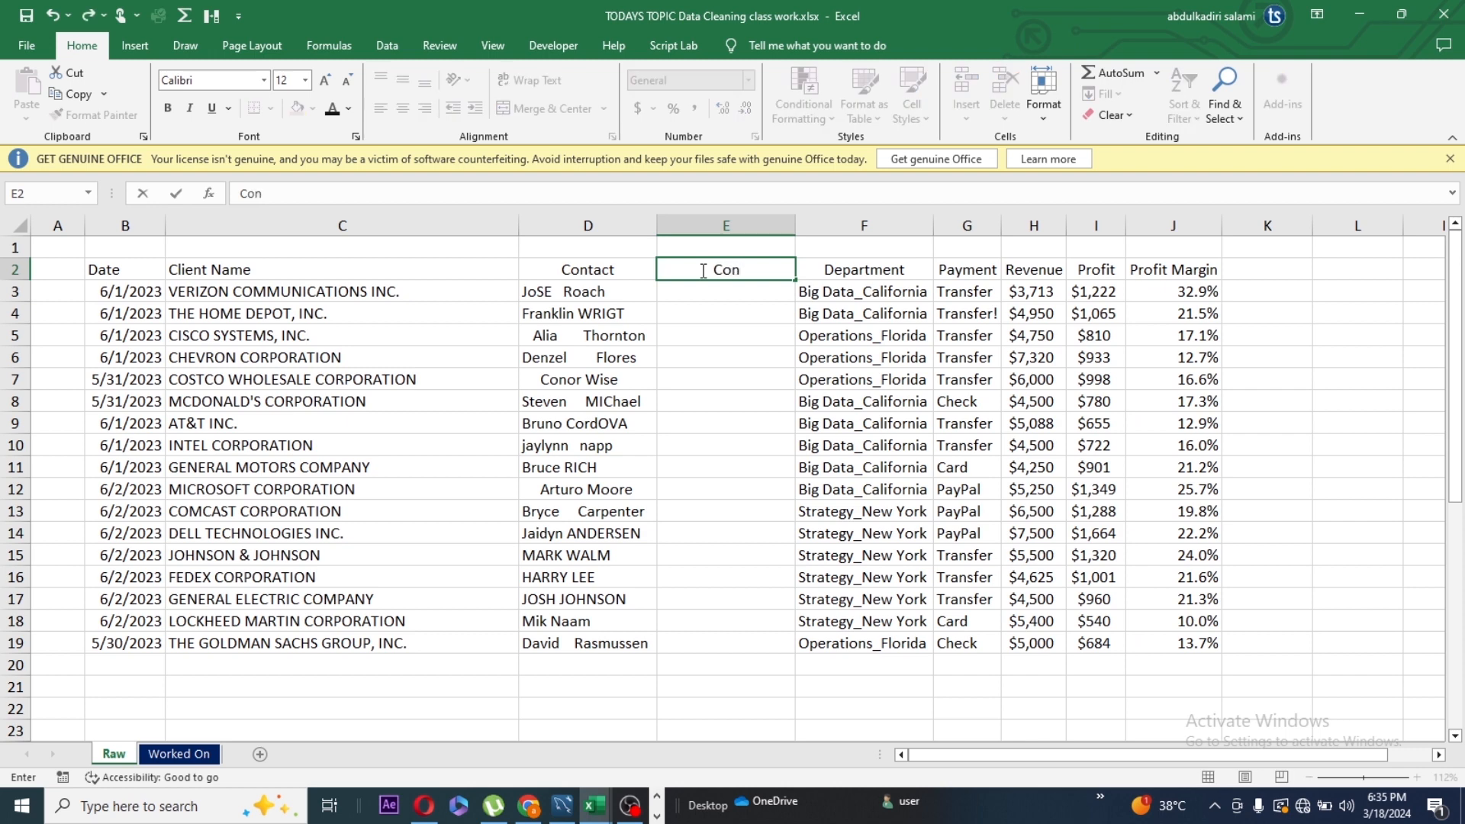
type("tact Name")
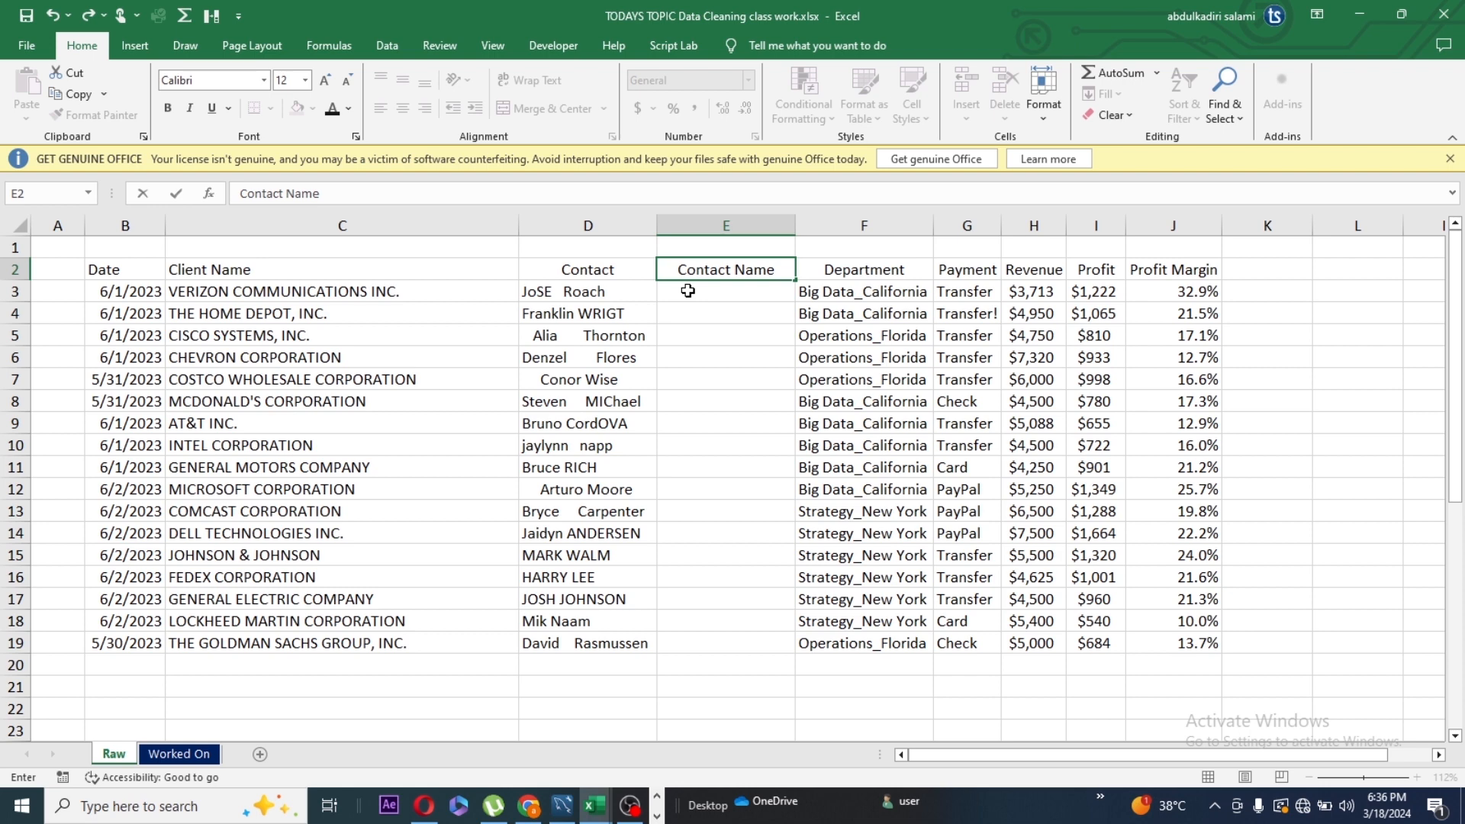
Step: Enter the formula =TRIM(PROPER(D3)) in E3 to clean the spacing and capitalisation of the first contact
left_click(687, 290)
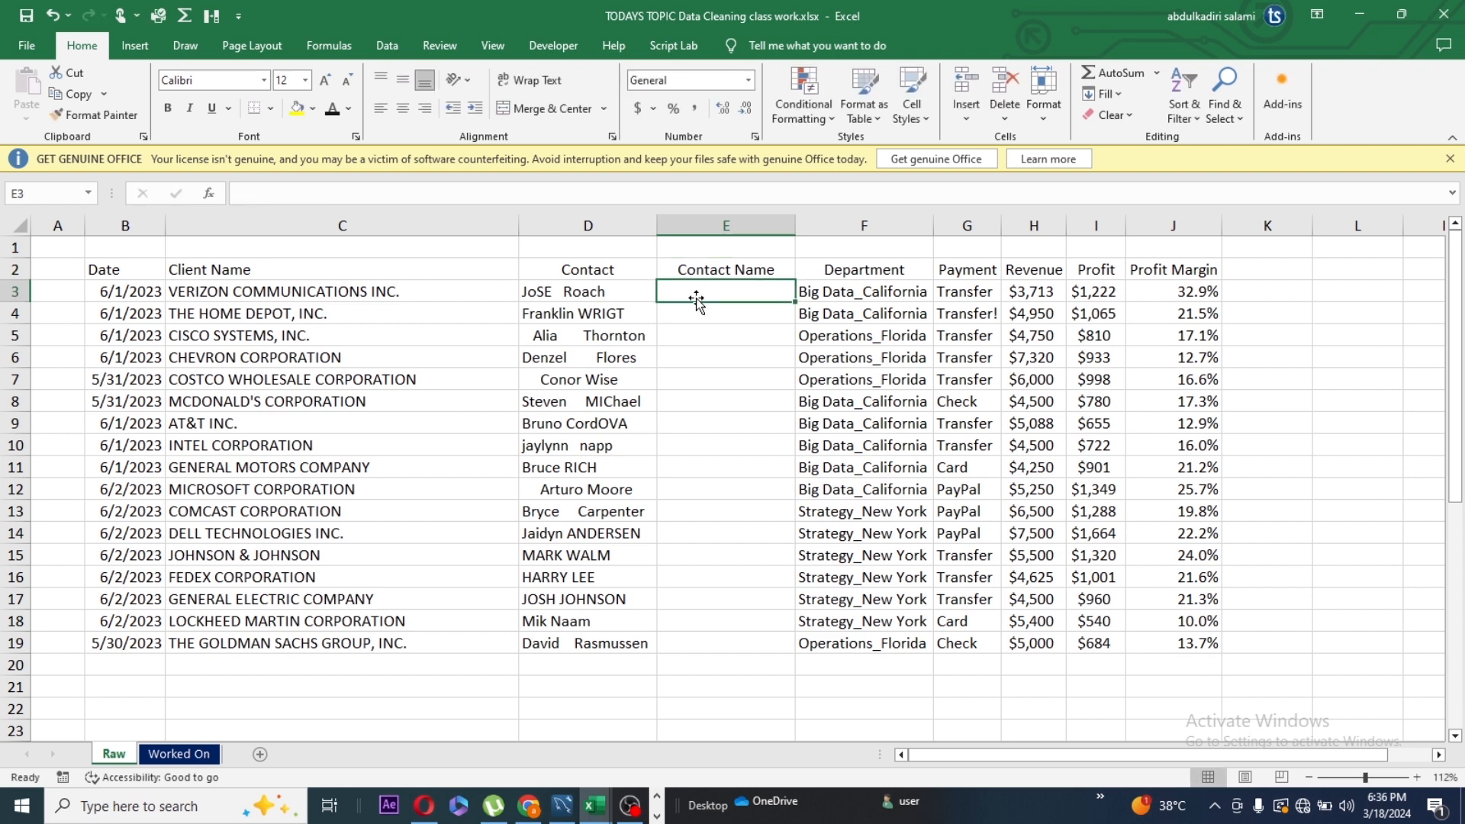
type("=")
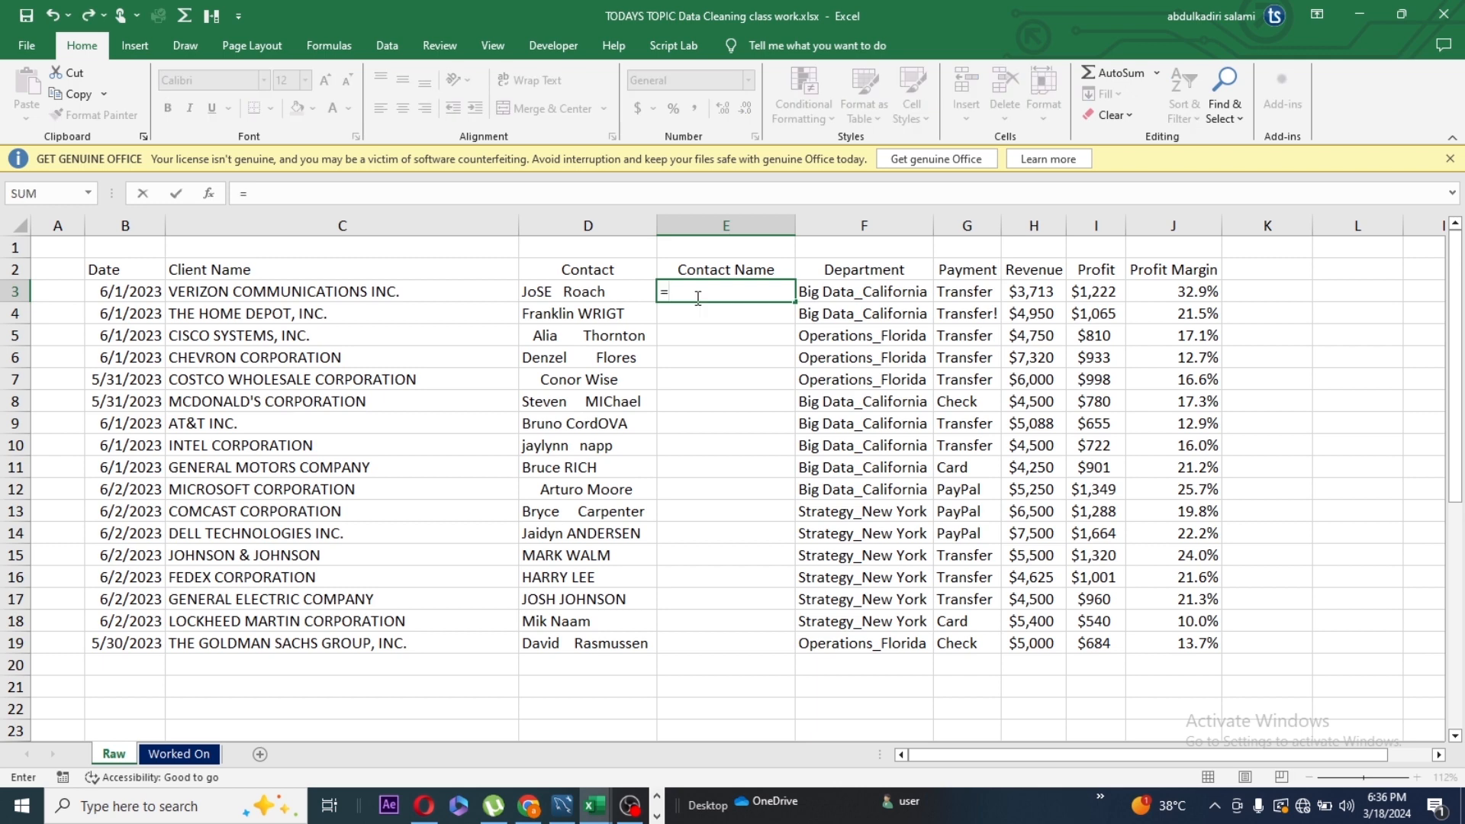
type("trim")
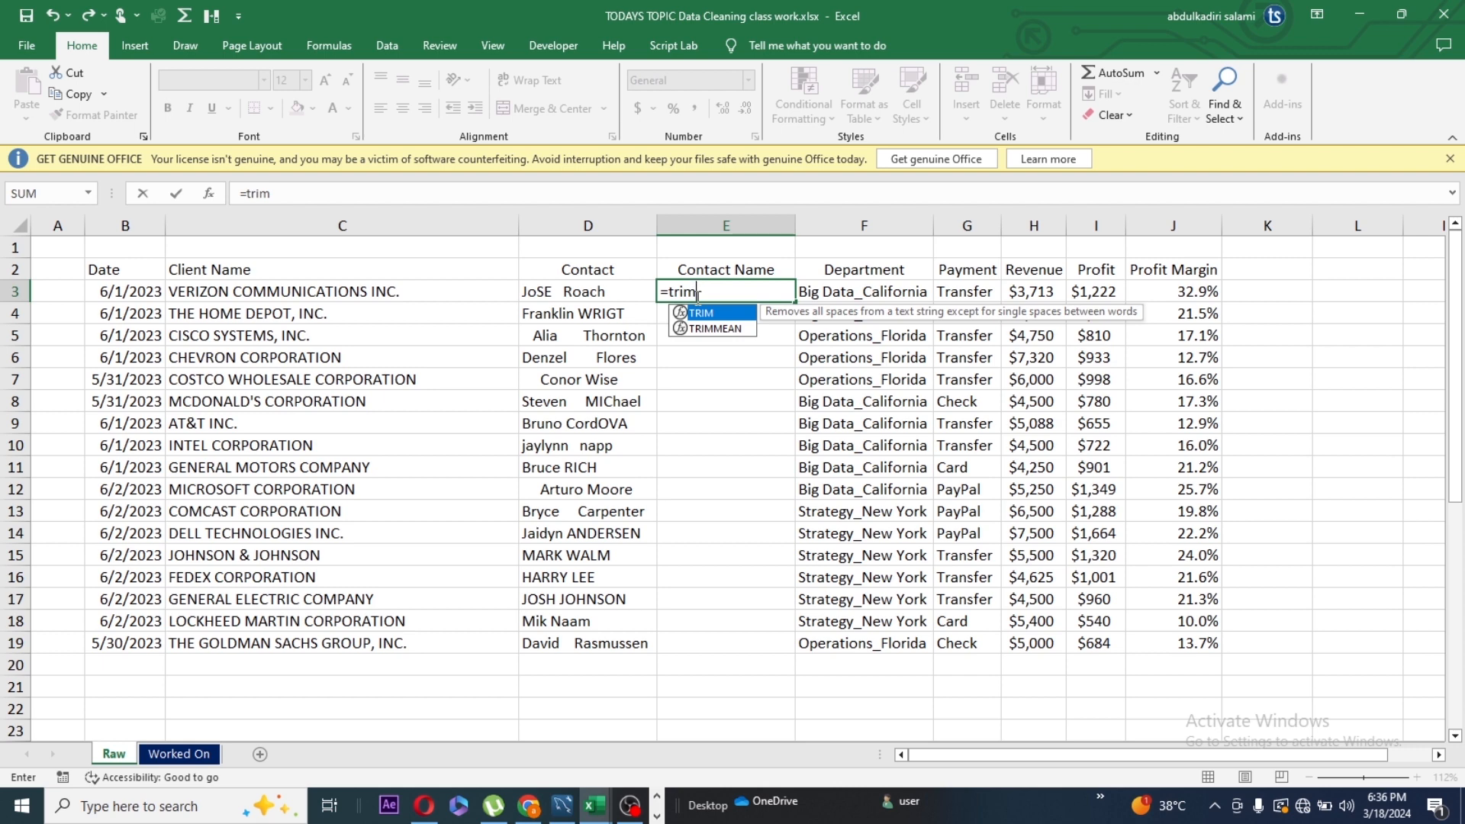
type("(")
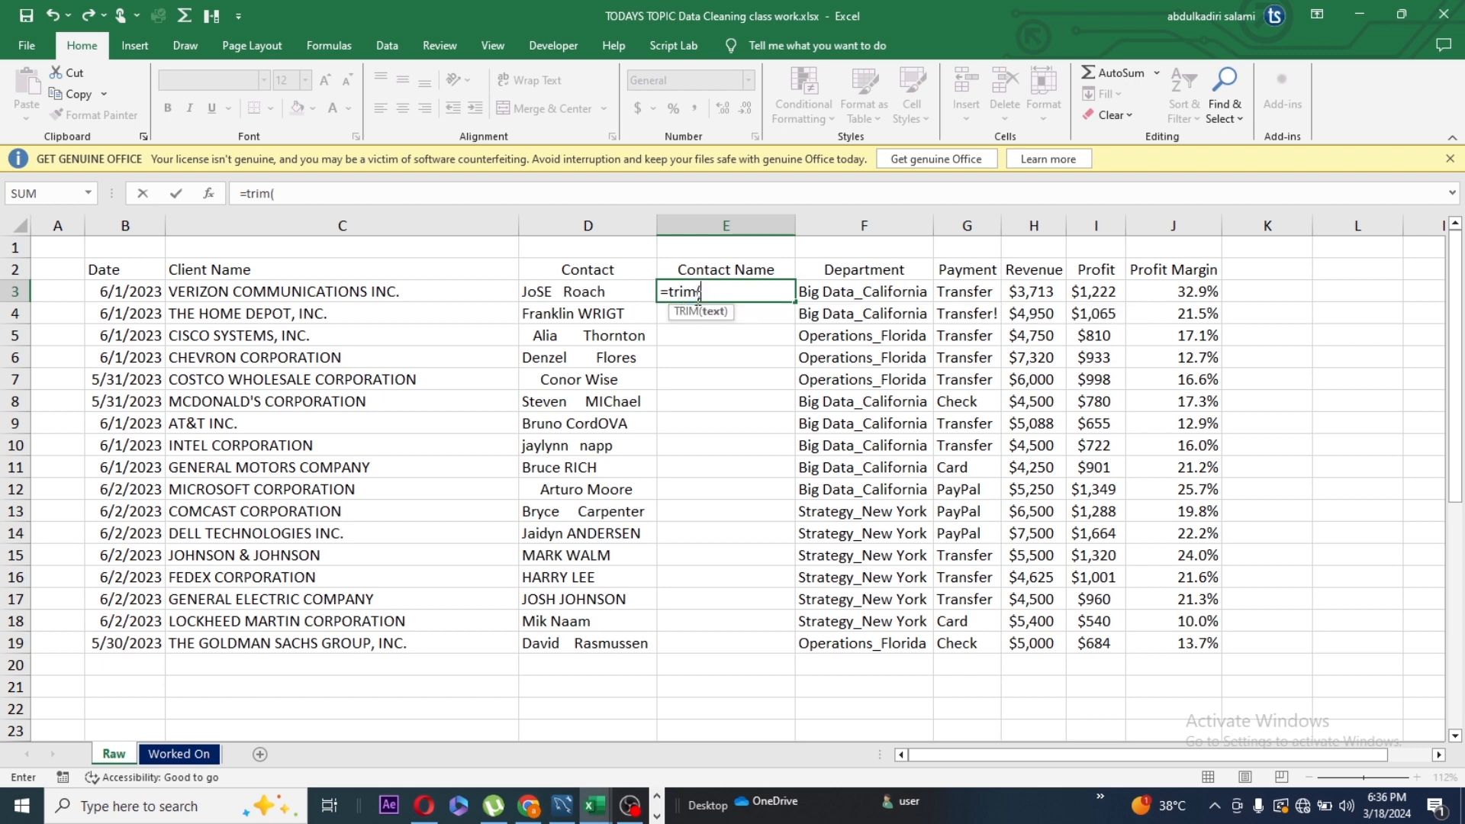
type("prsope ")
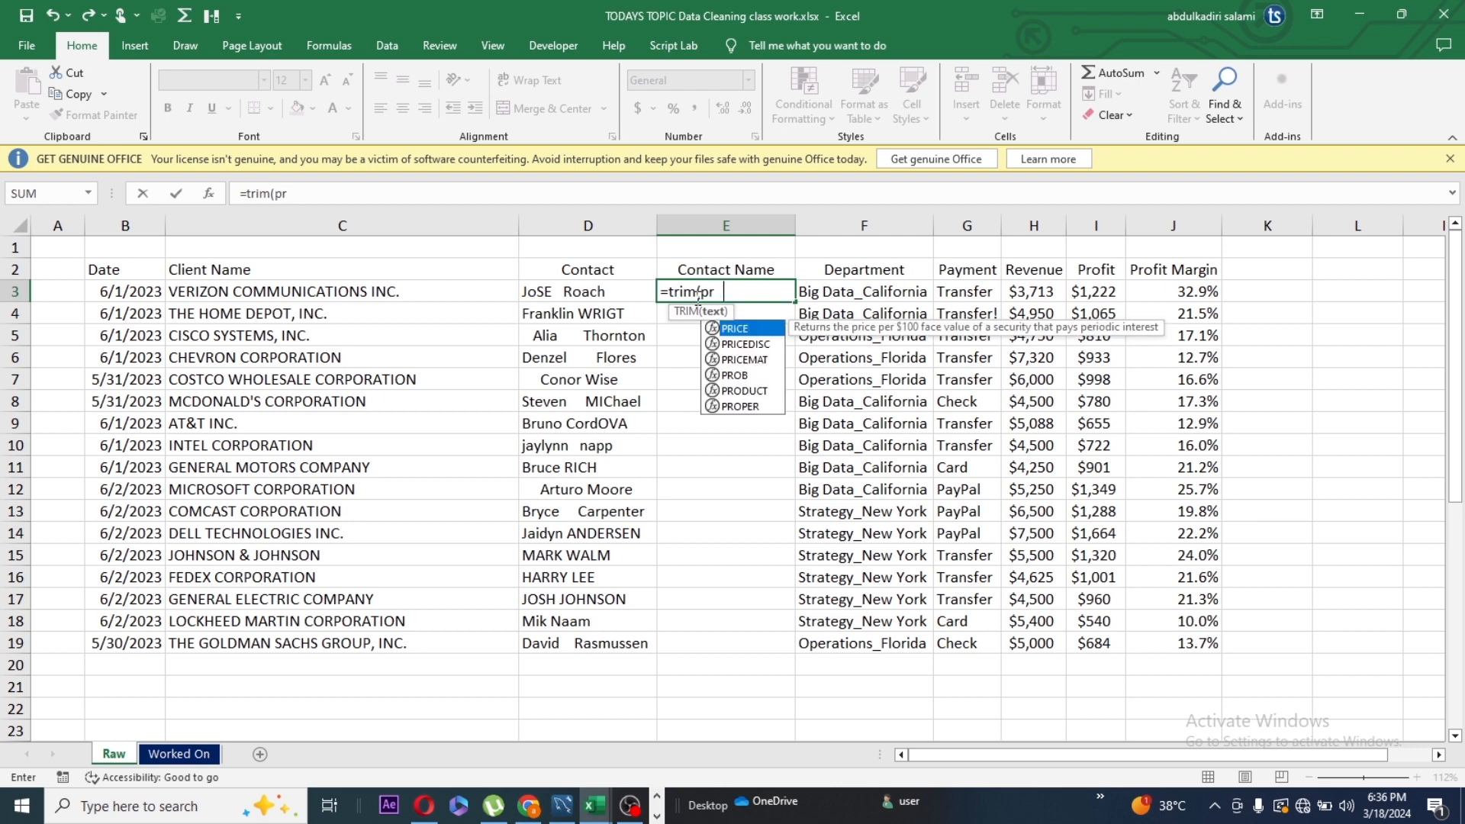
type("r")
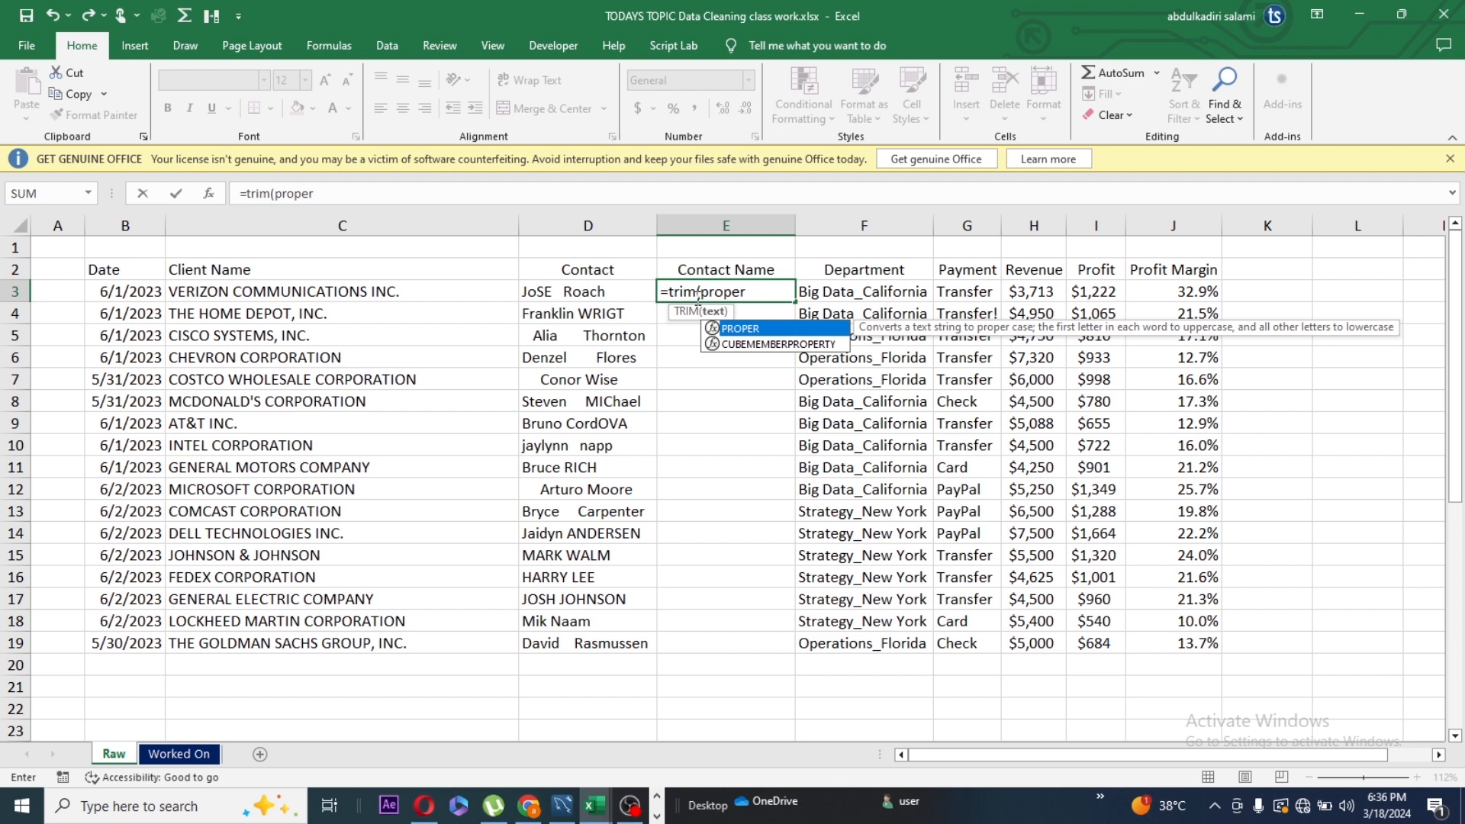
type("(")
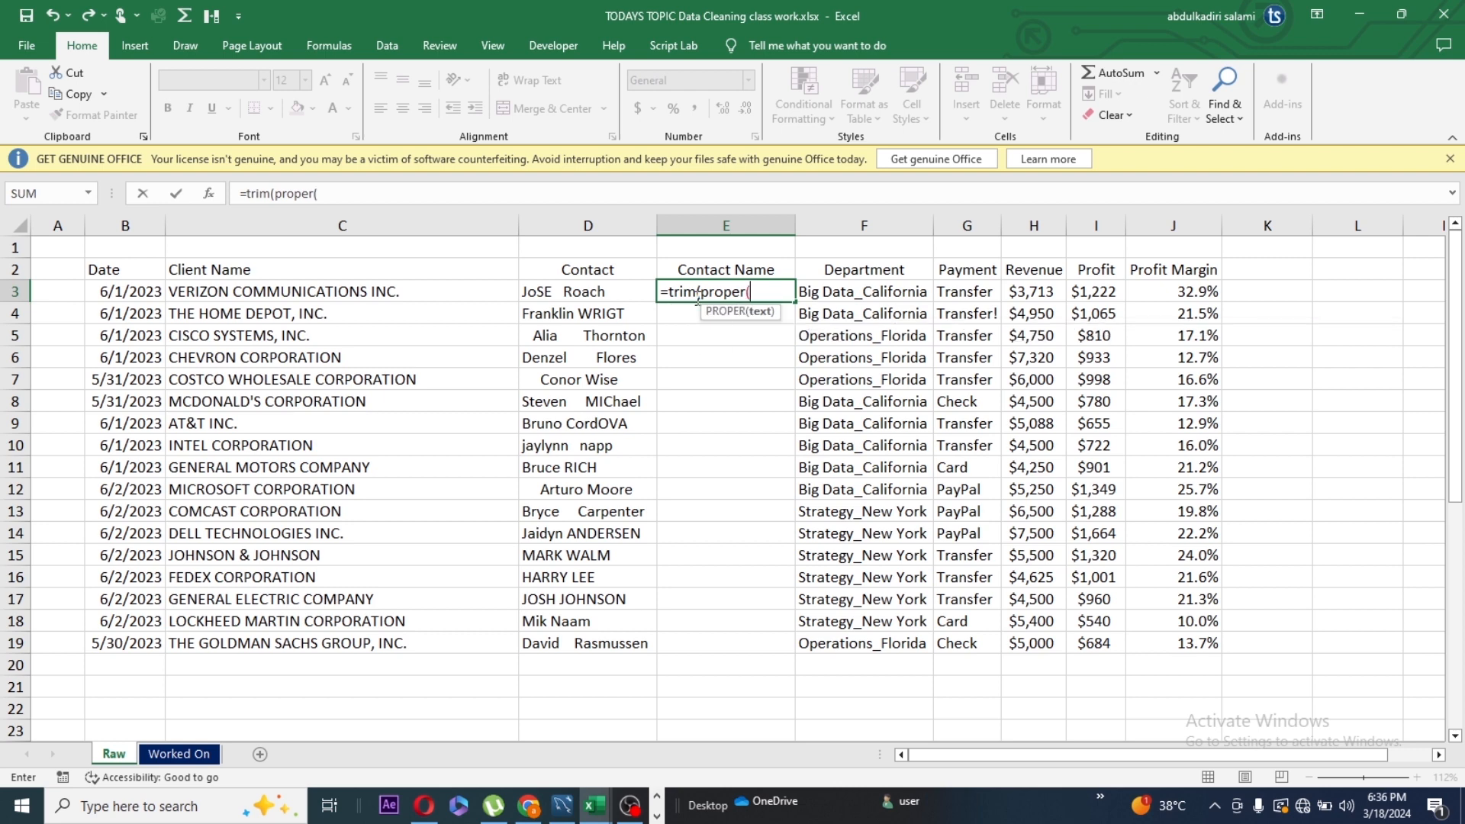
left_click(579, 296)
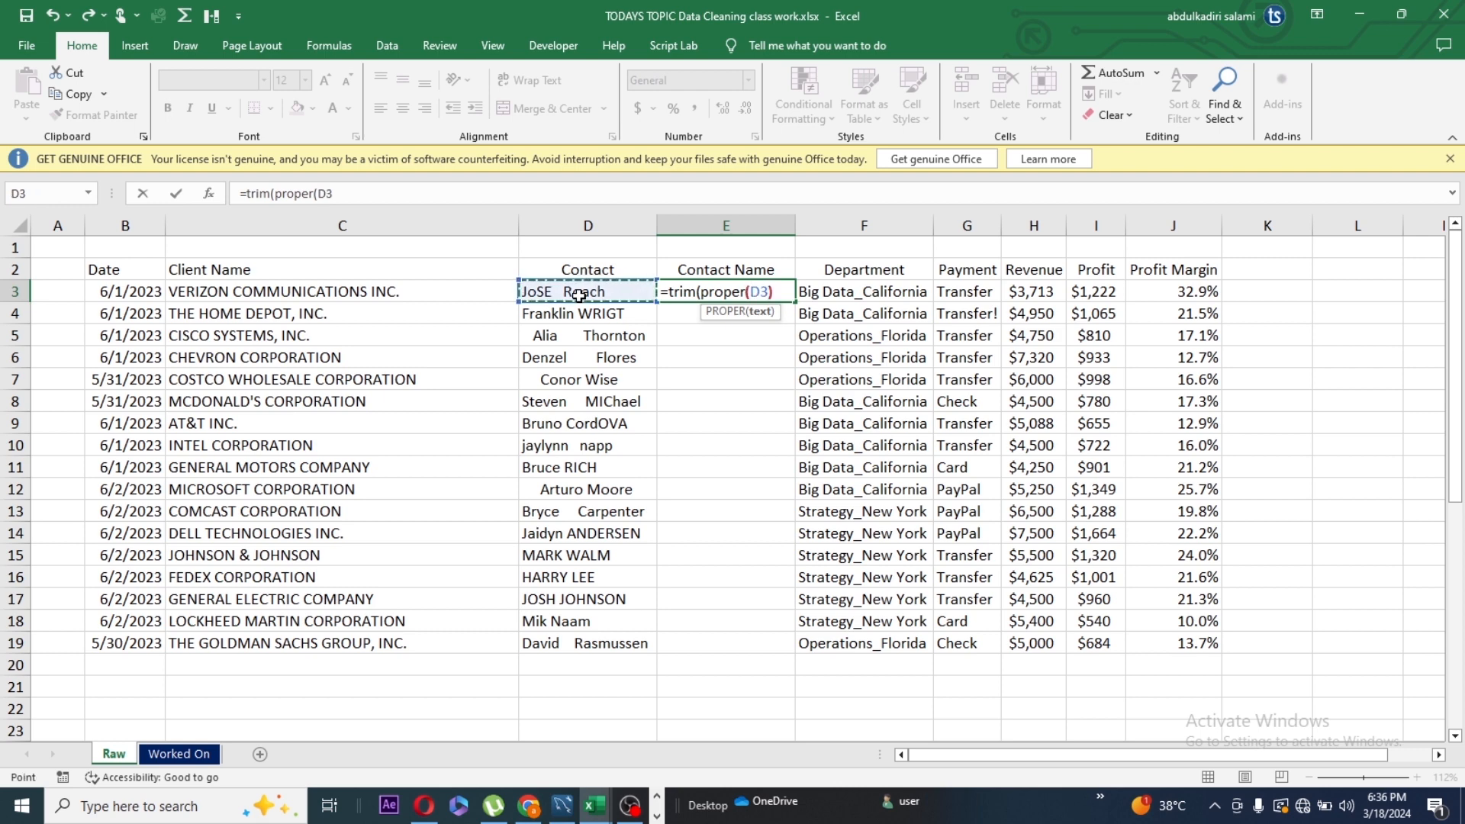
type(")")
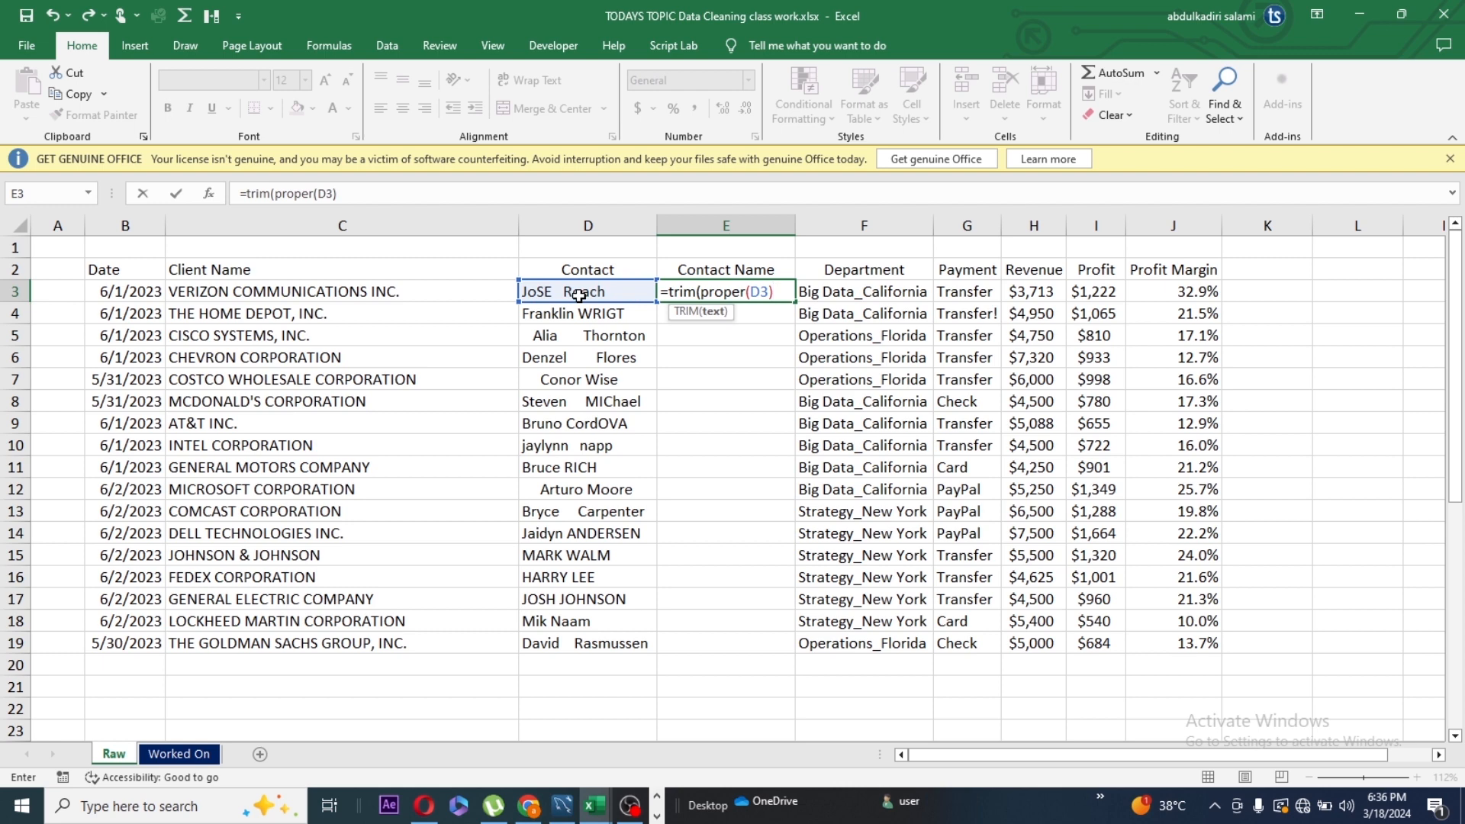
type(")")
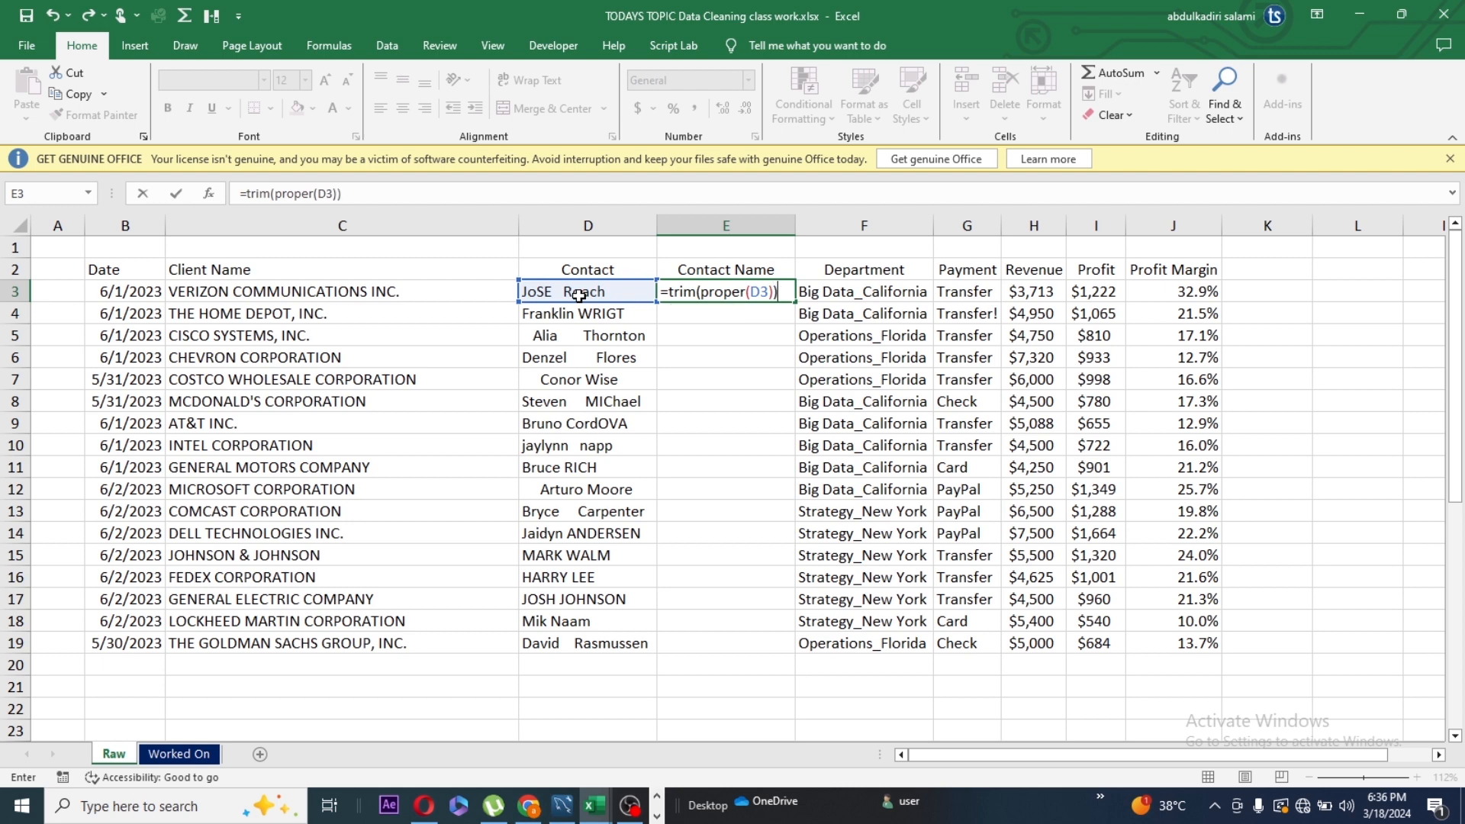
key("Return")
Step: Fill the E3 formula down the Contact Name column to row 19
left_click(732, 292)
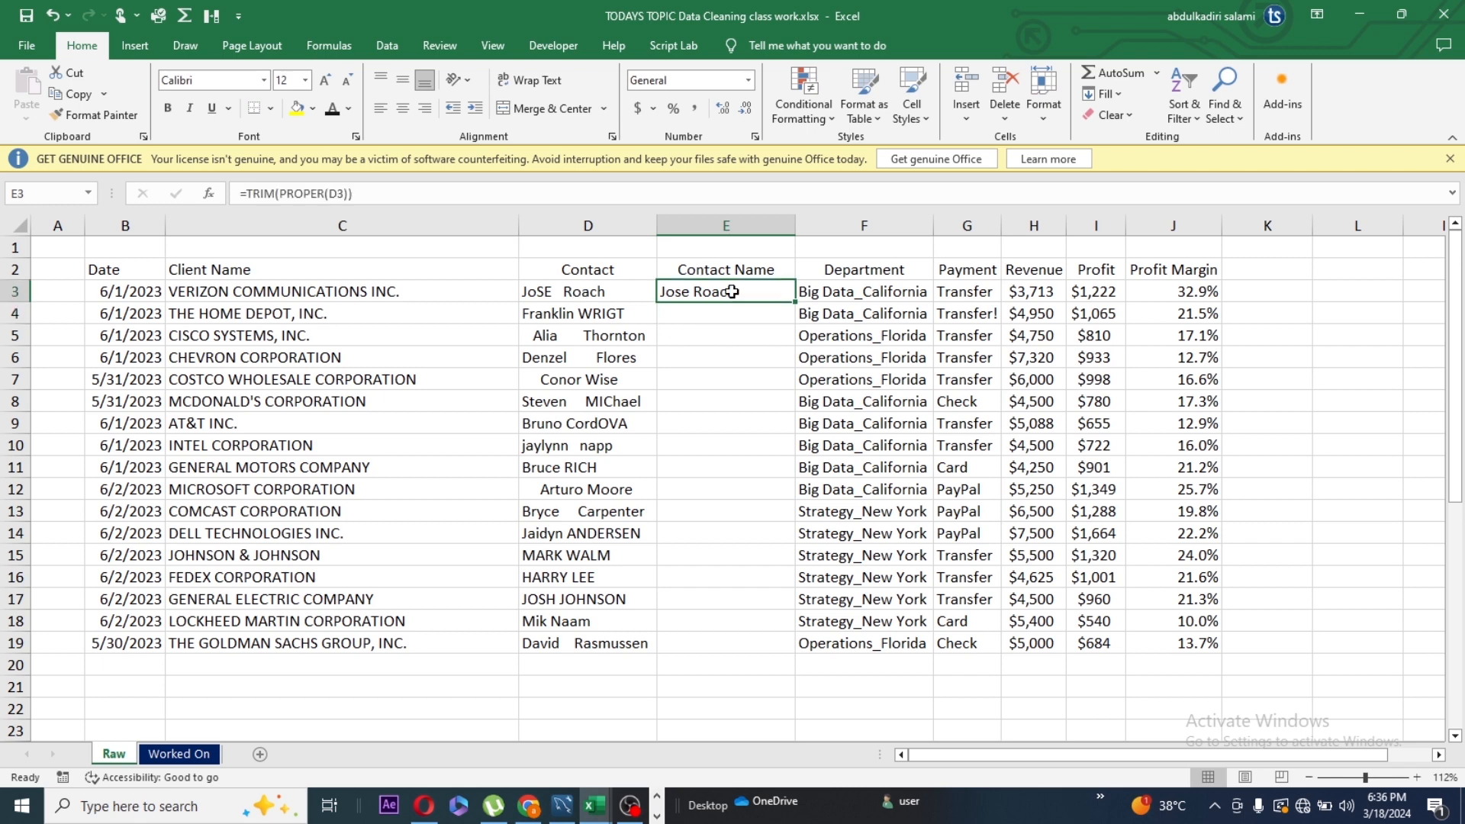
double_click(795, 302)
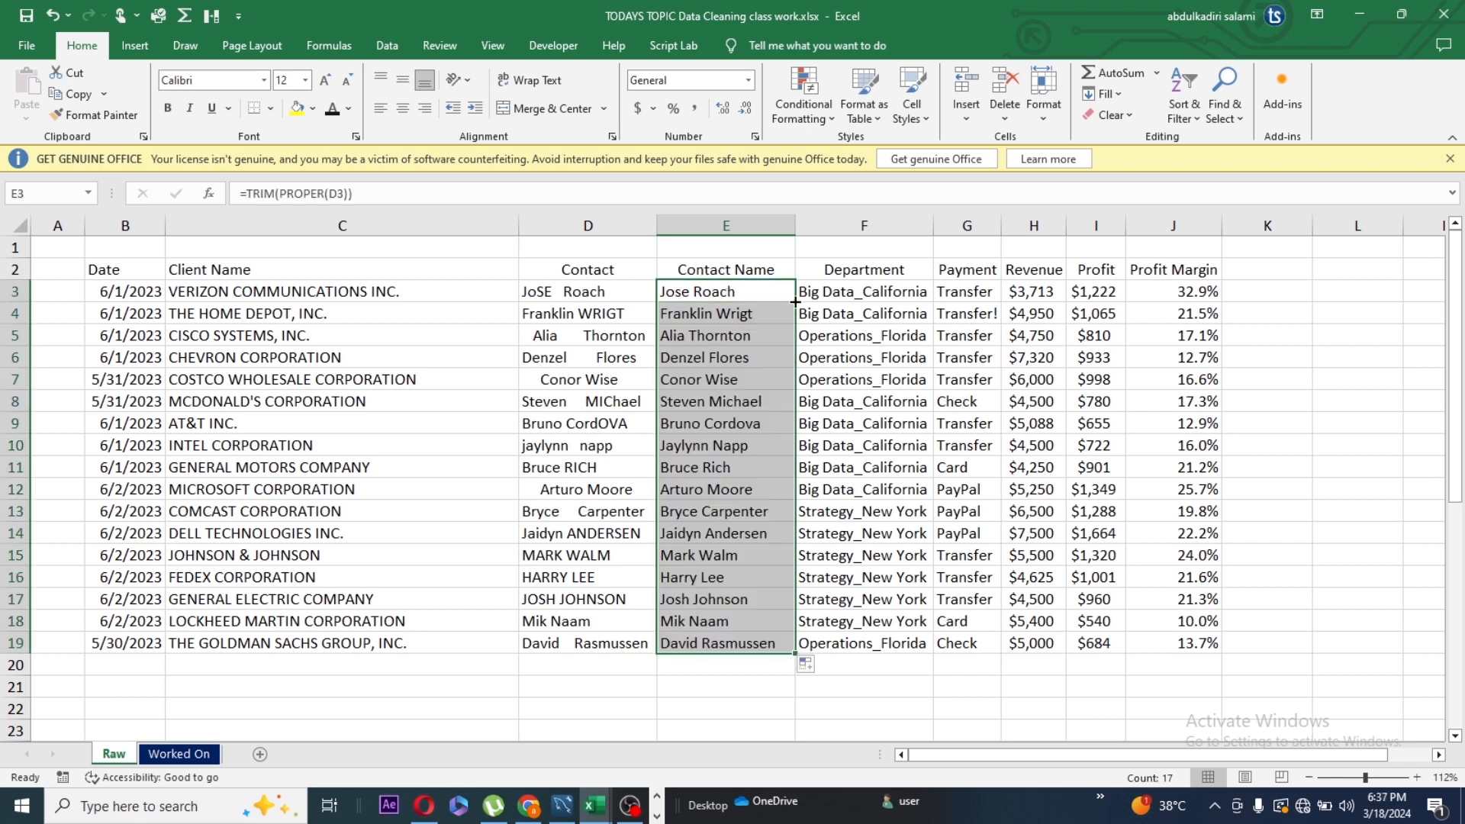
left_click(799, 297)
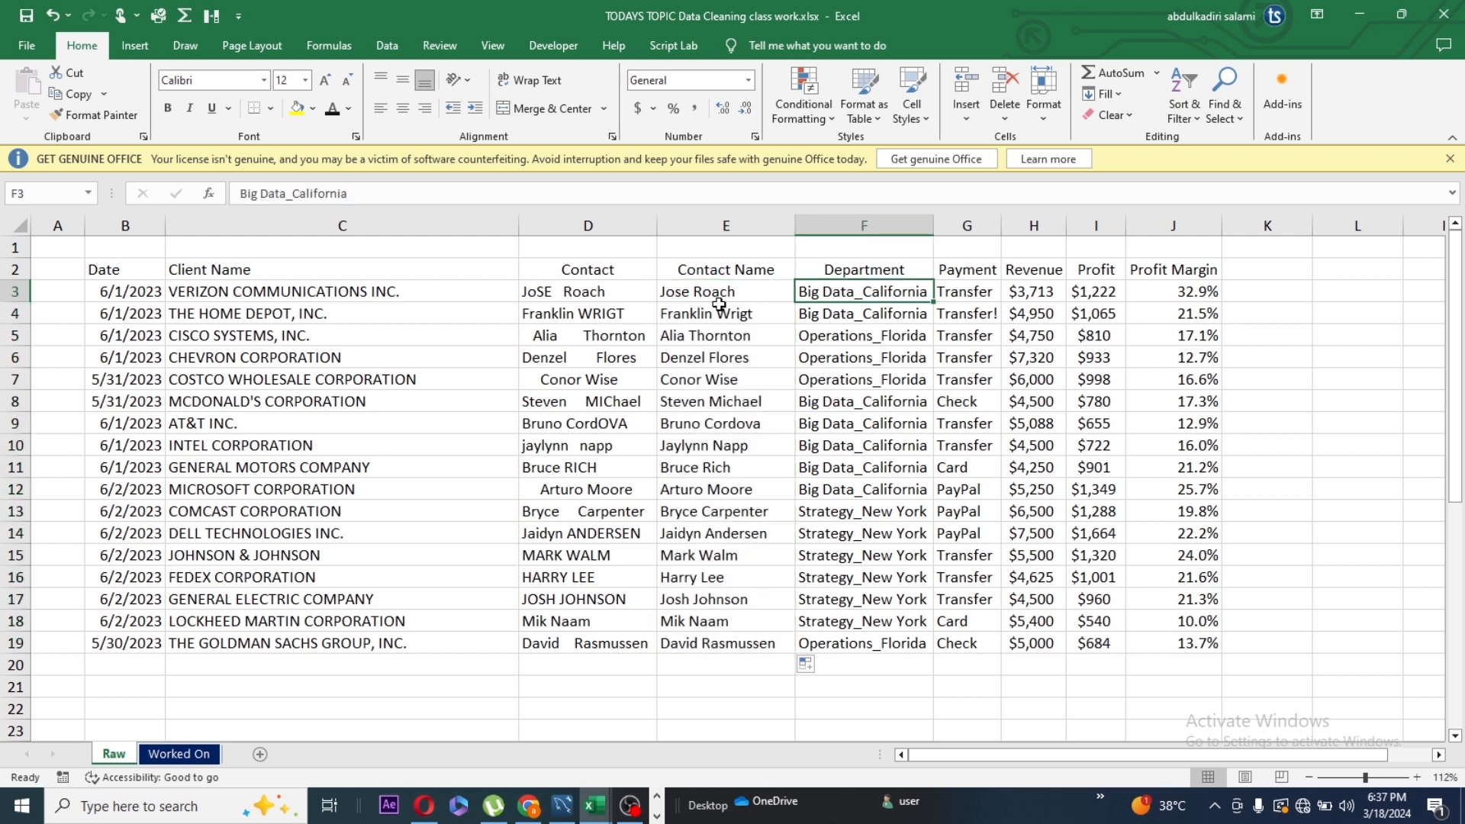
left_click(719, 306)
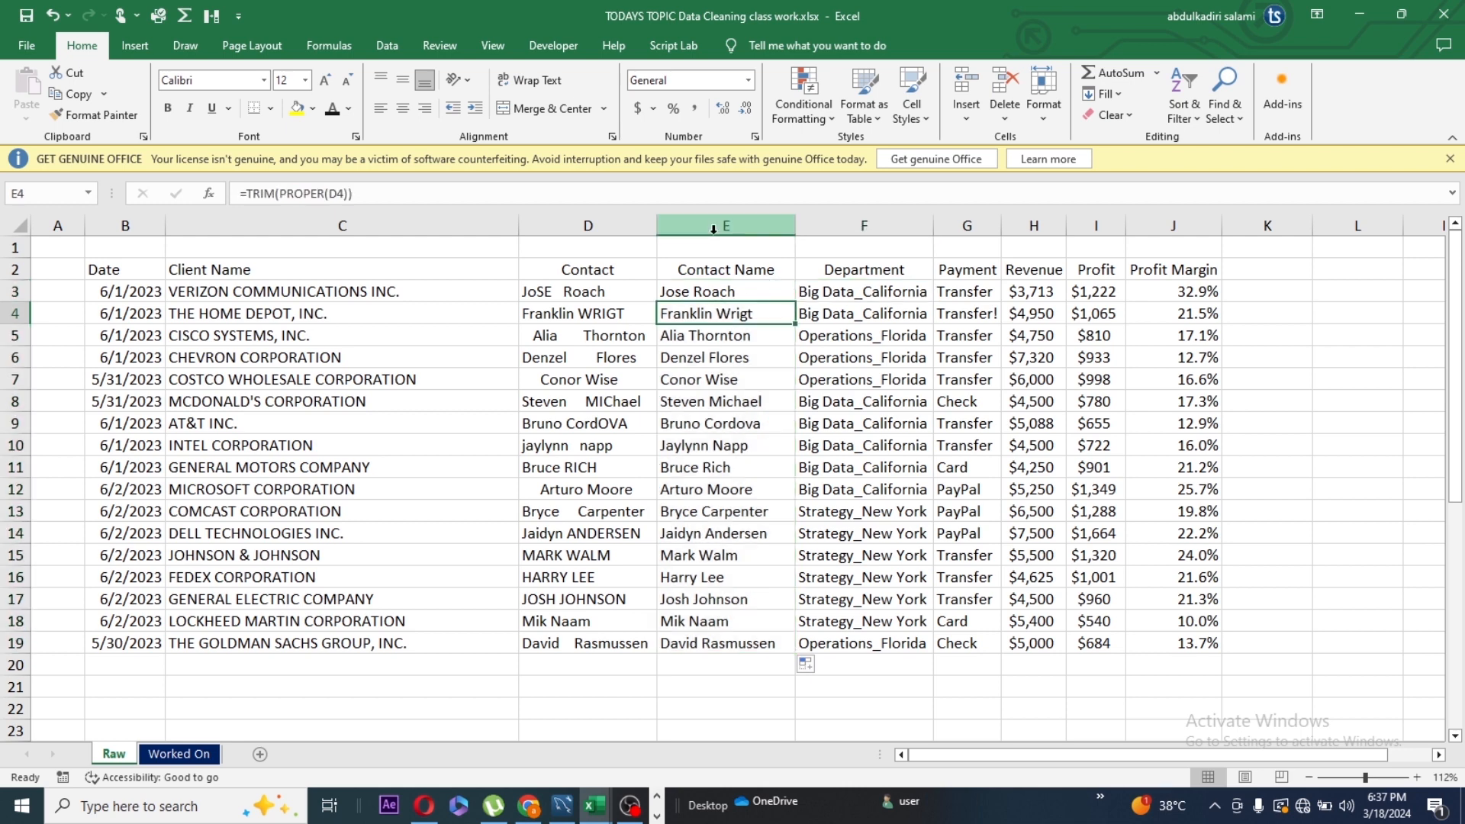
left_click(719, 225)
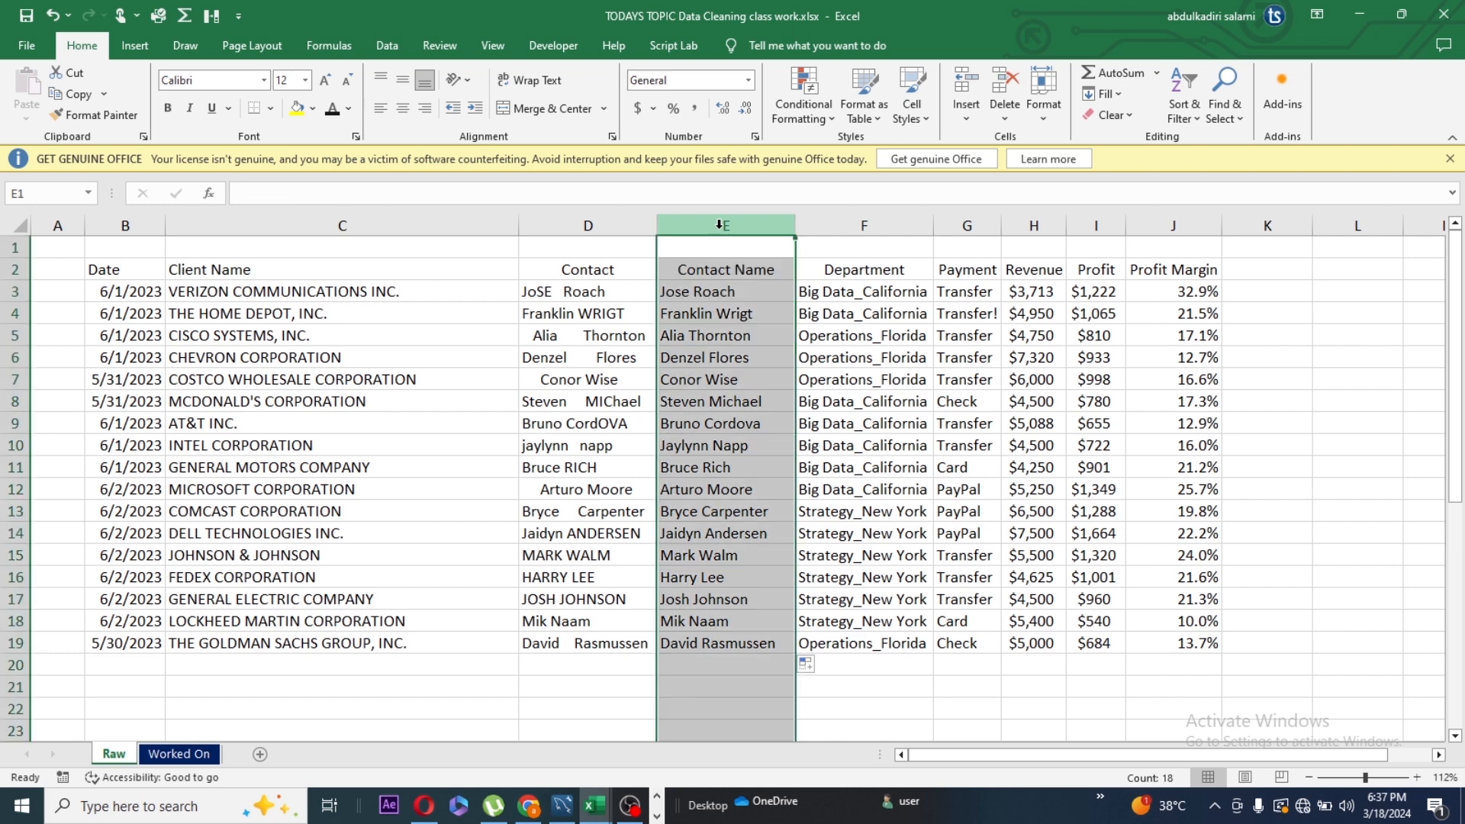
left_click(595, 225)
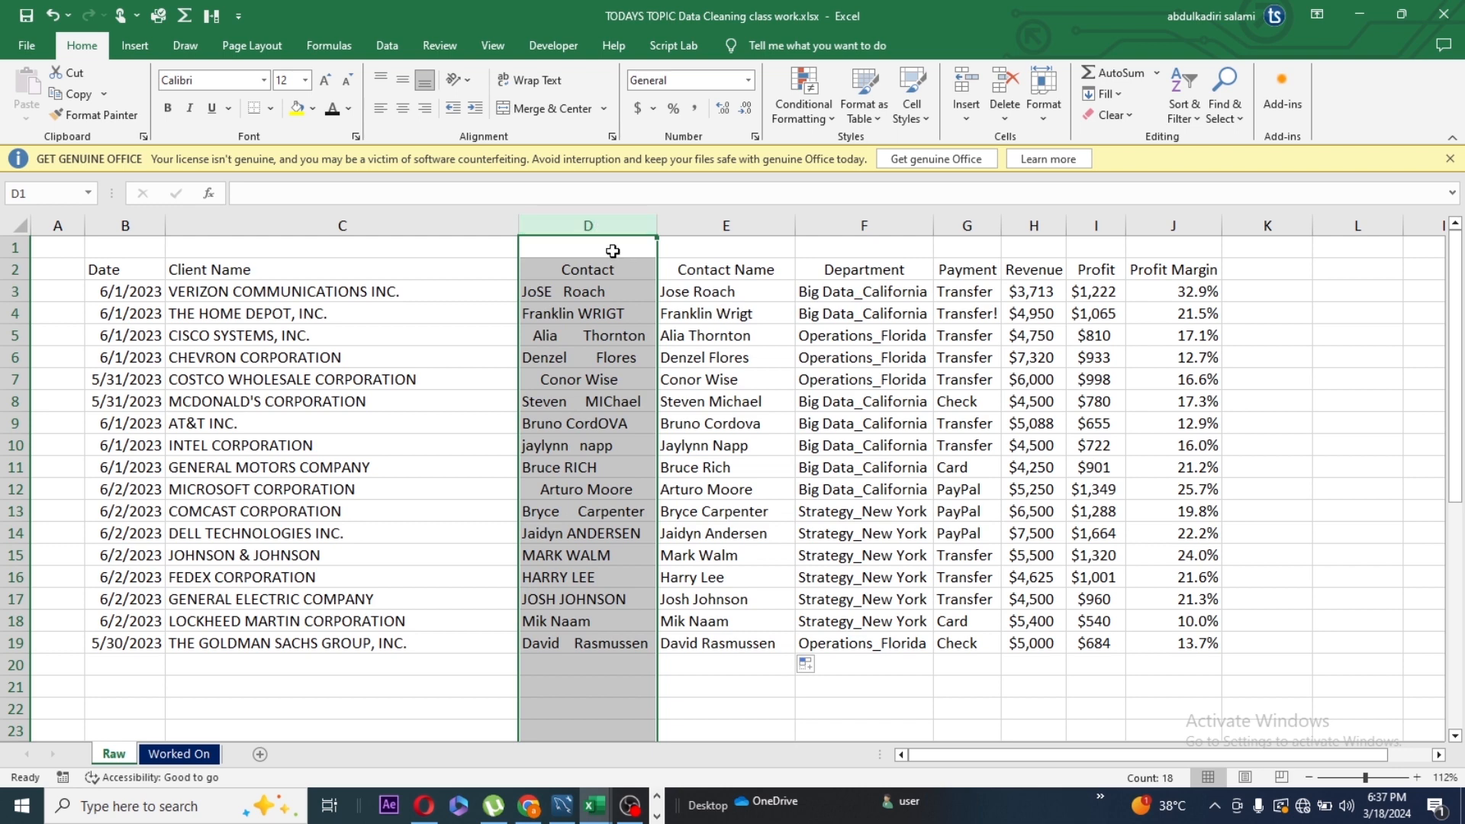
left_click(713, 334)
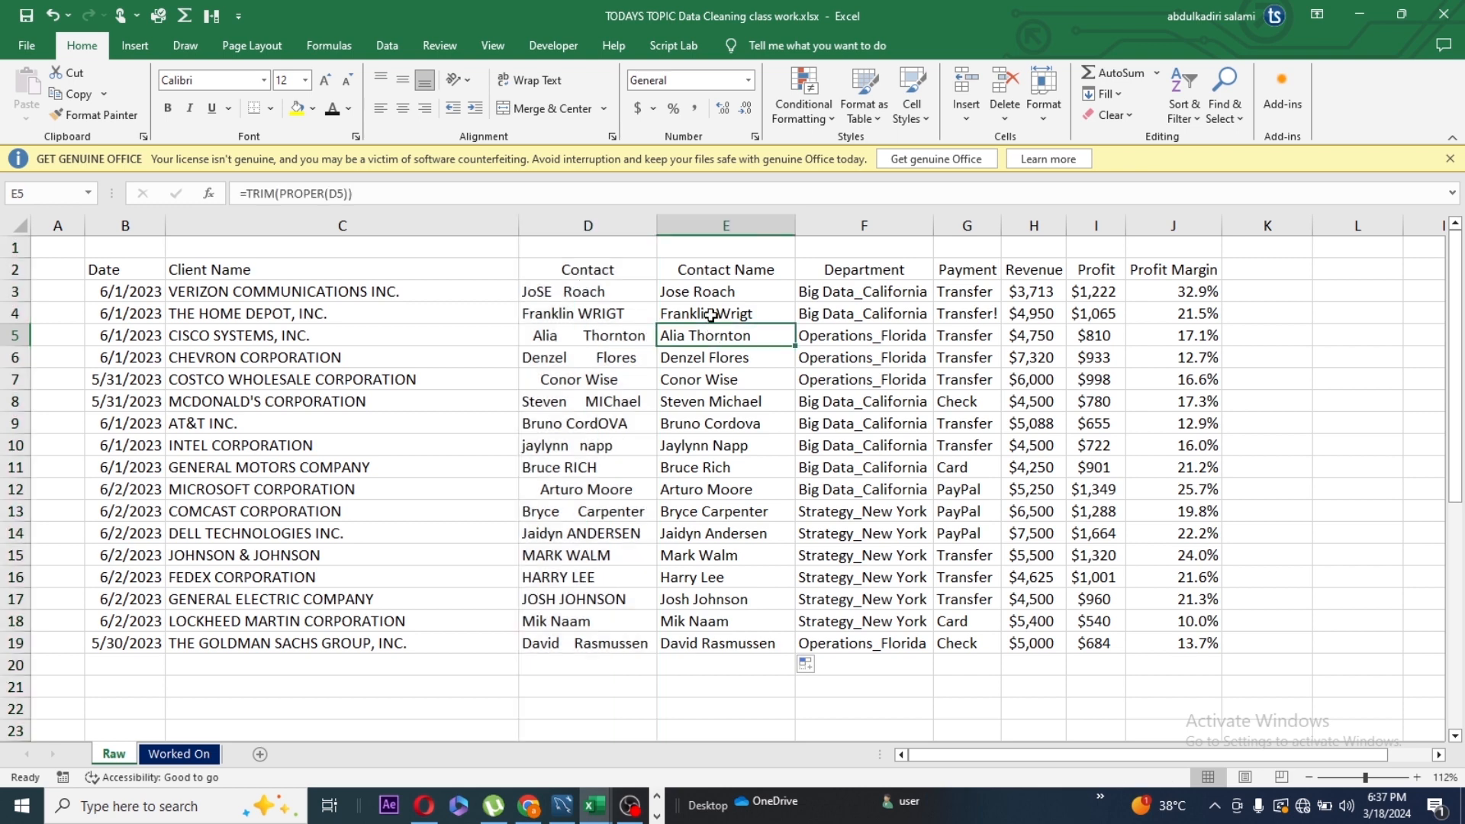
Step: Replace the Contact Name formulas in E3:E19 with their values by copying the range and pasting it in place as values only
left_click(711, 288)
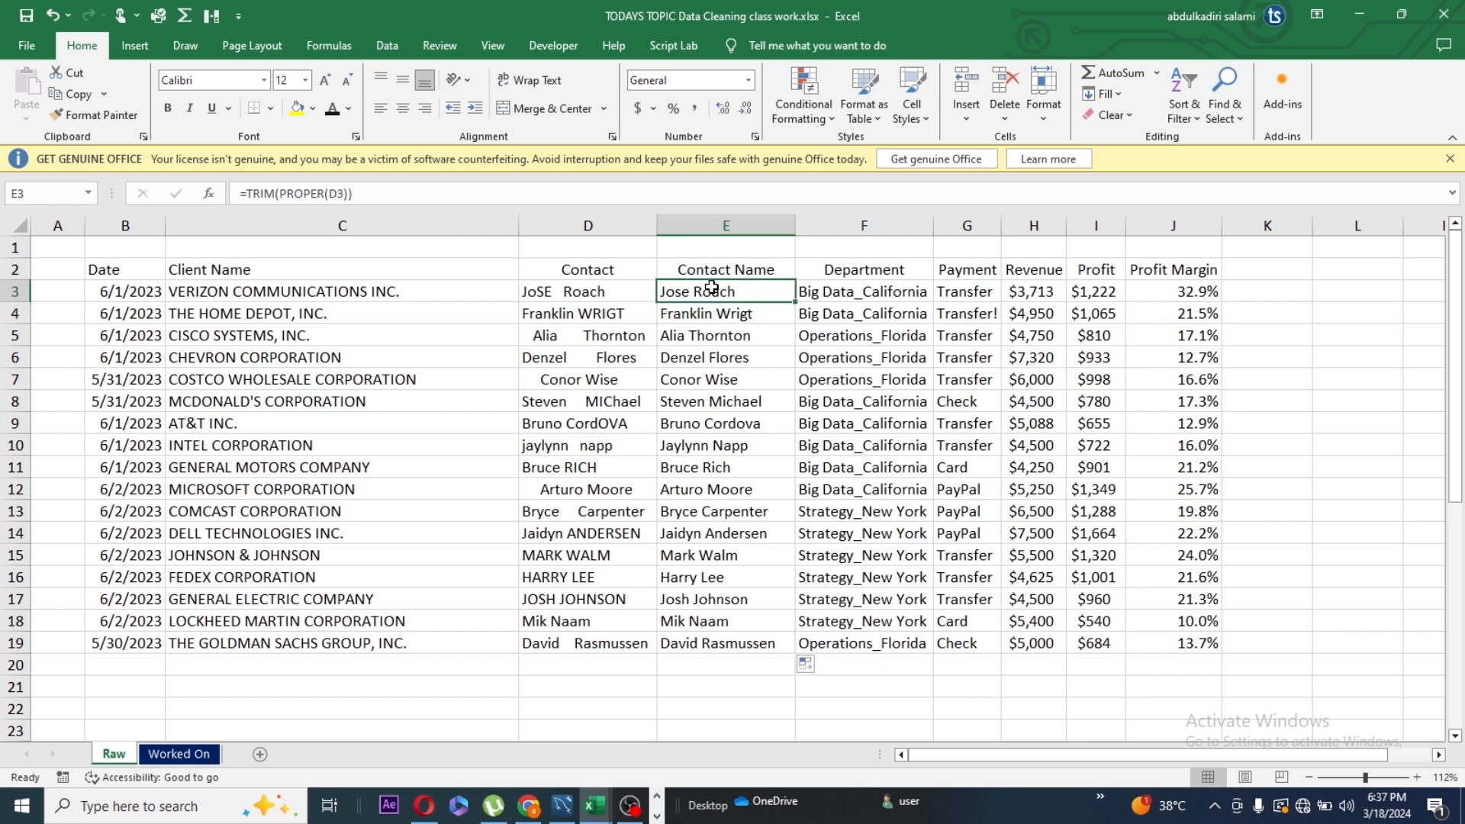
key("ctrl+shift+Down")
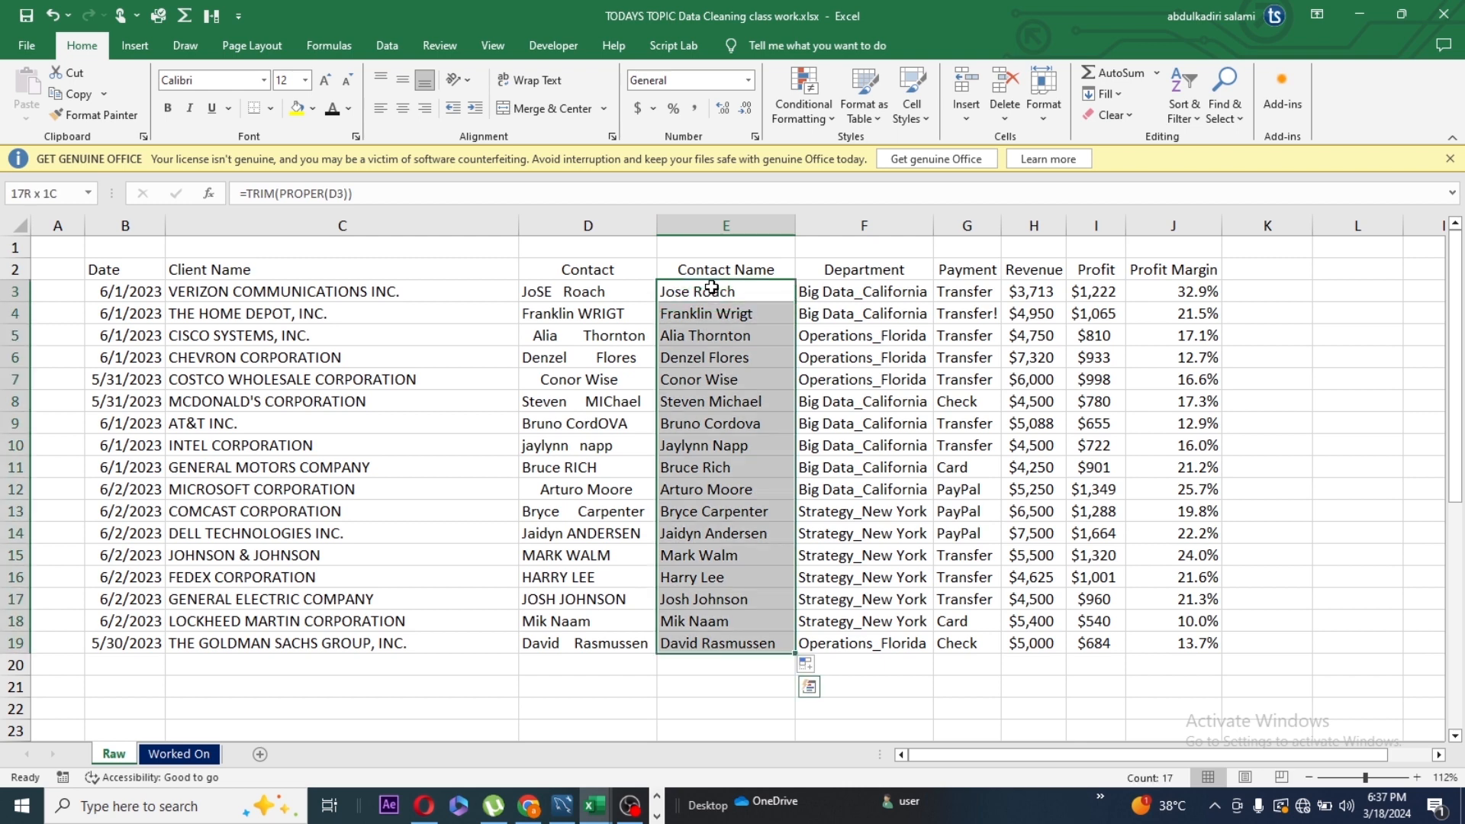
key("ctrl+c")
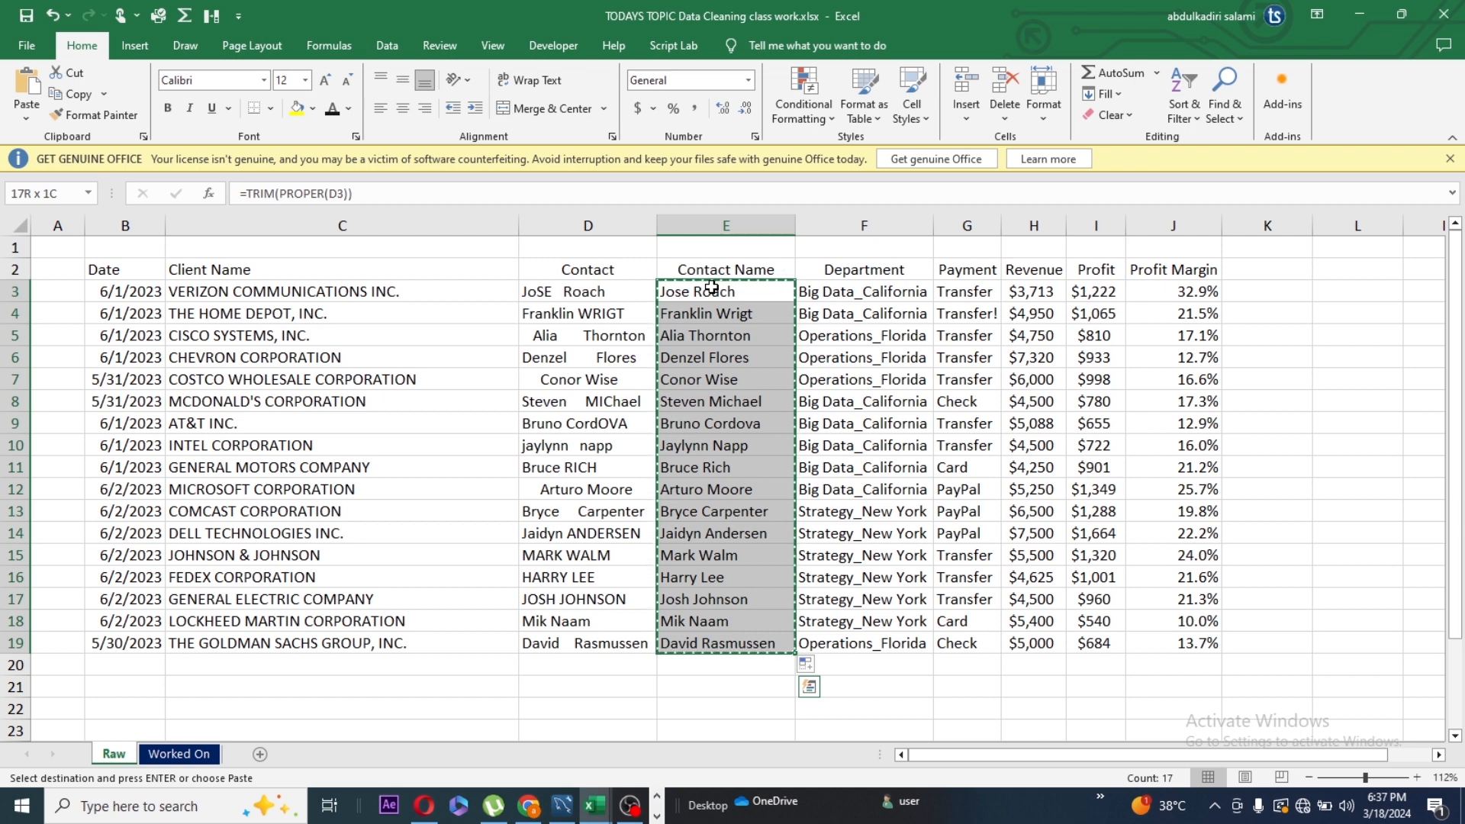
left_click(28, 122)
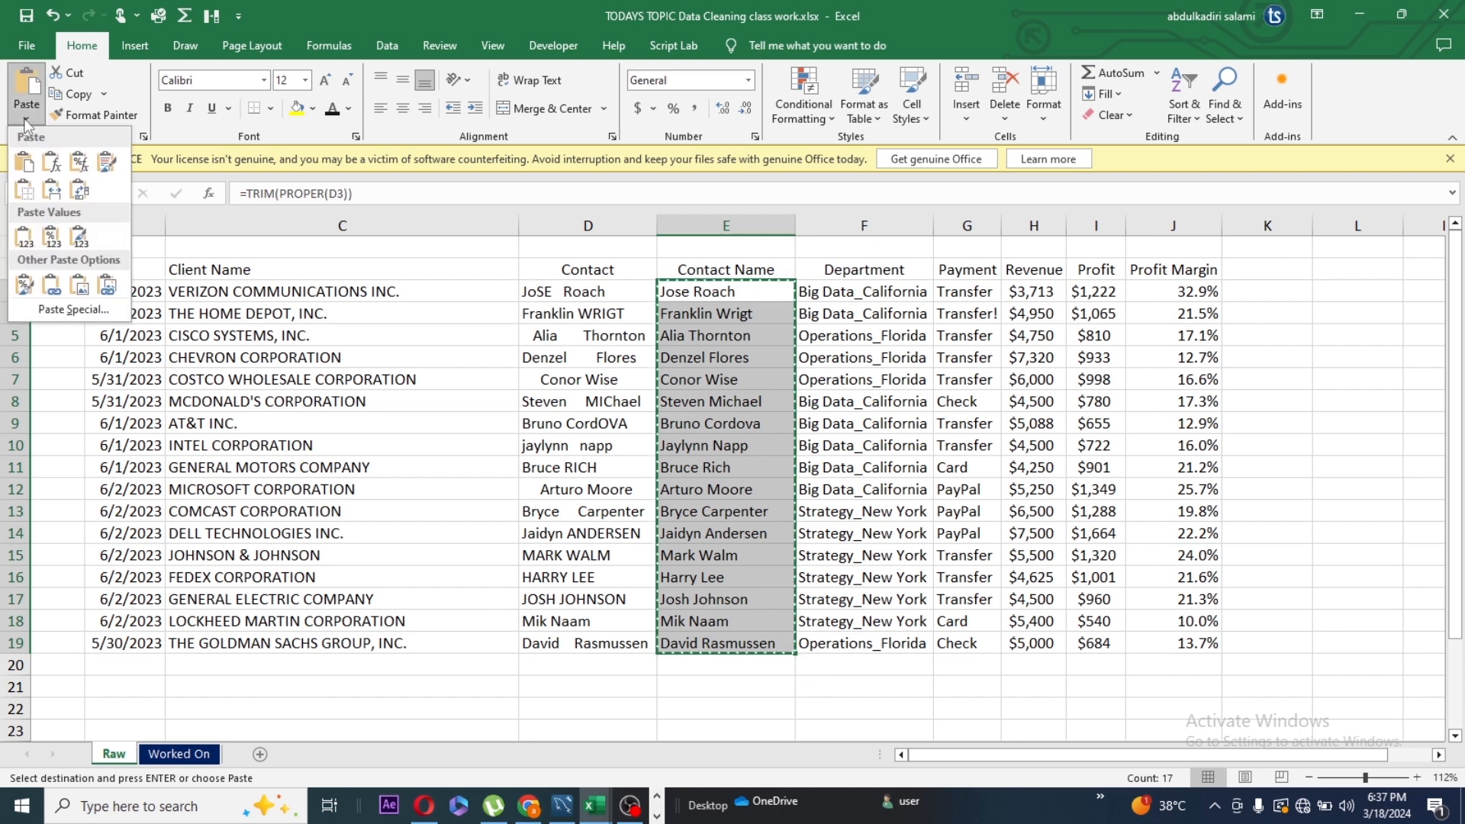
left_click(23, 238)
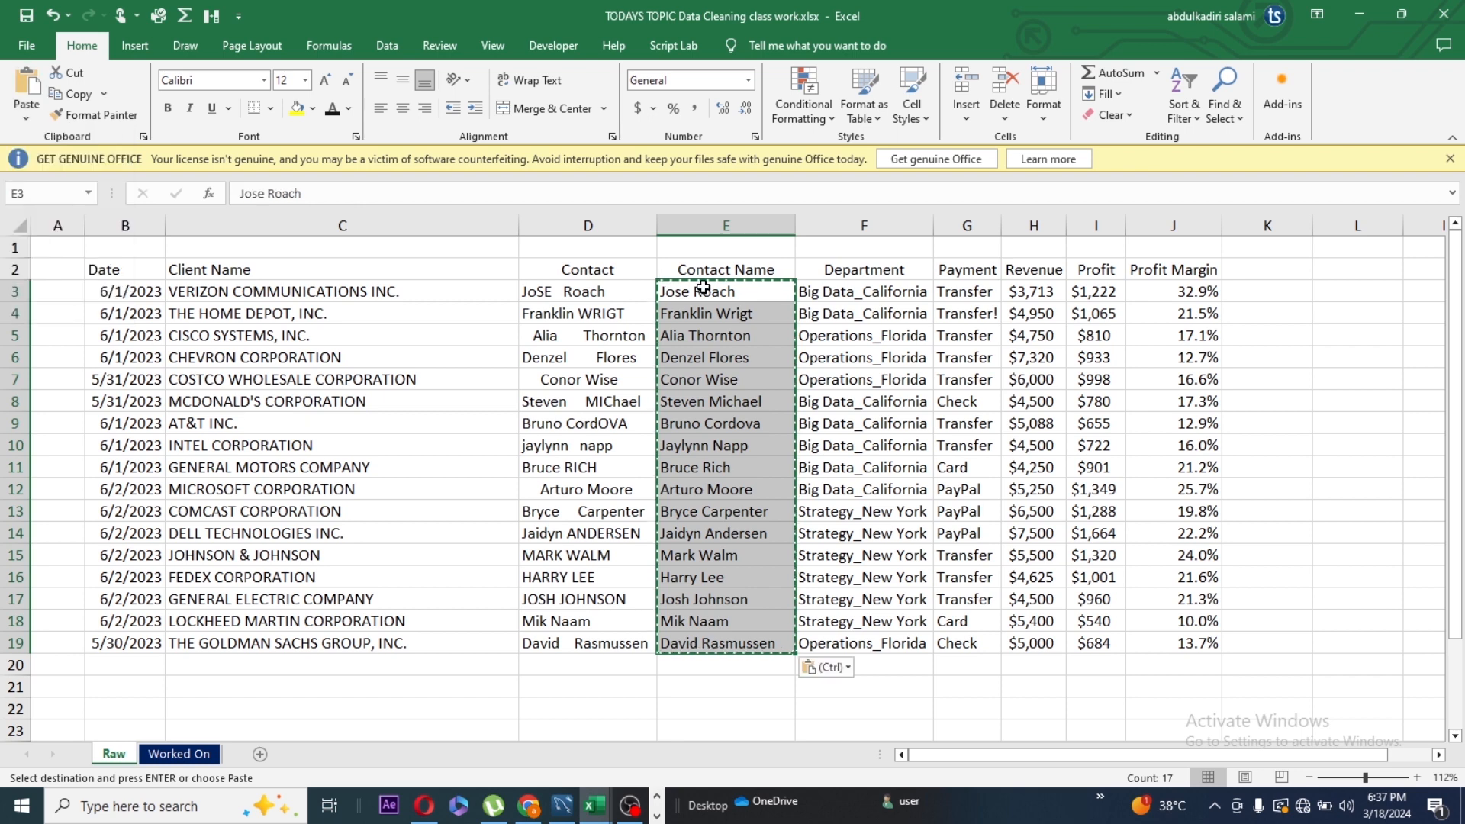
Step: Delete the original uncleaned Contact column D
left_click(604, 222)
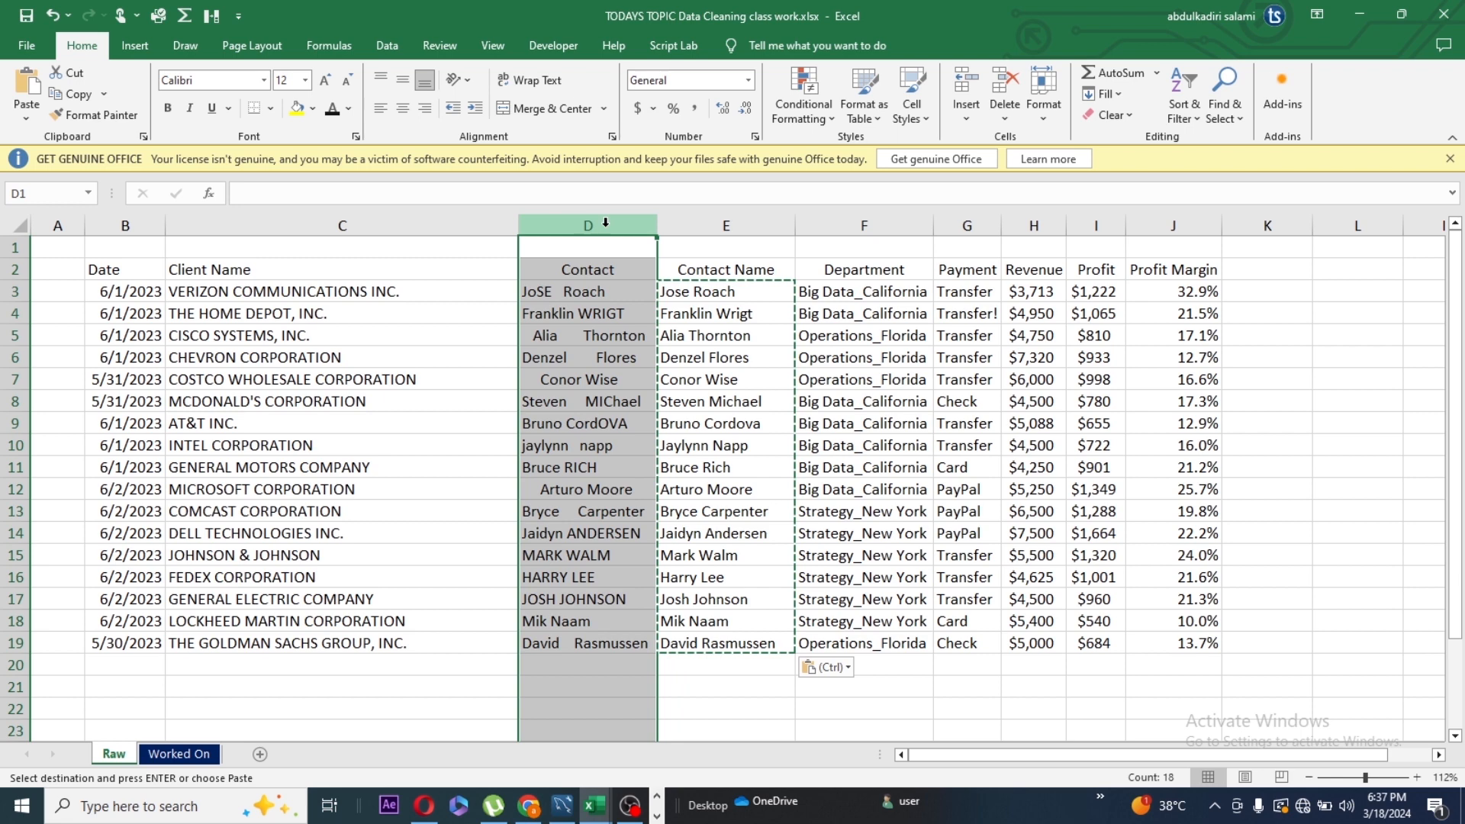
key("ctrl+minus")
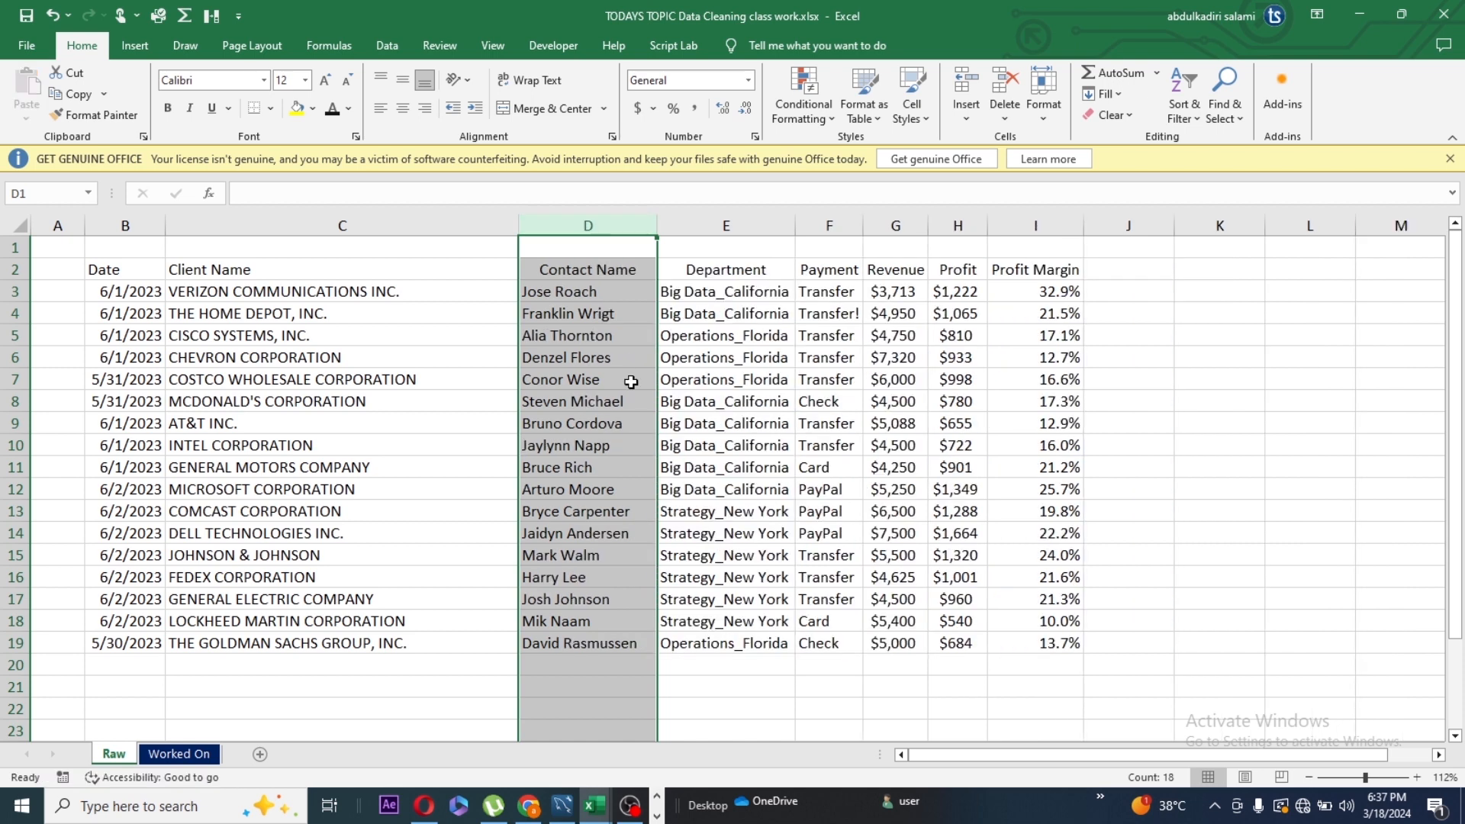
left_click(754, 362)
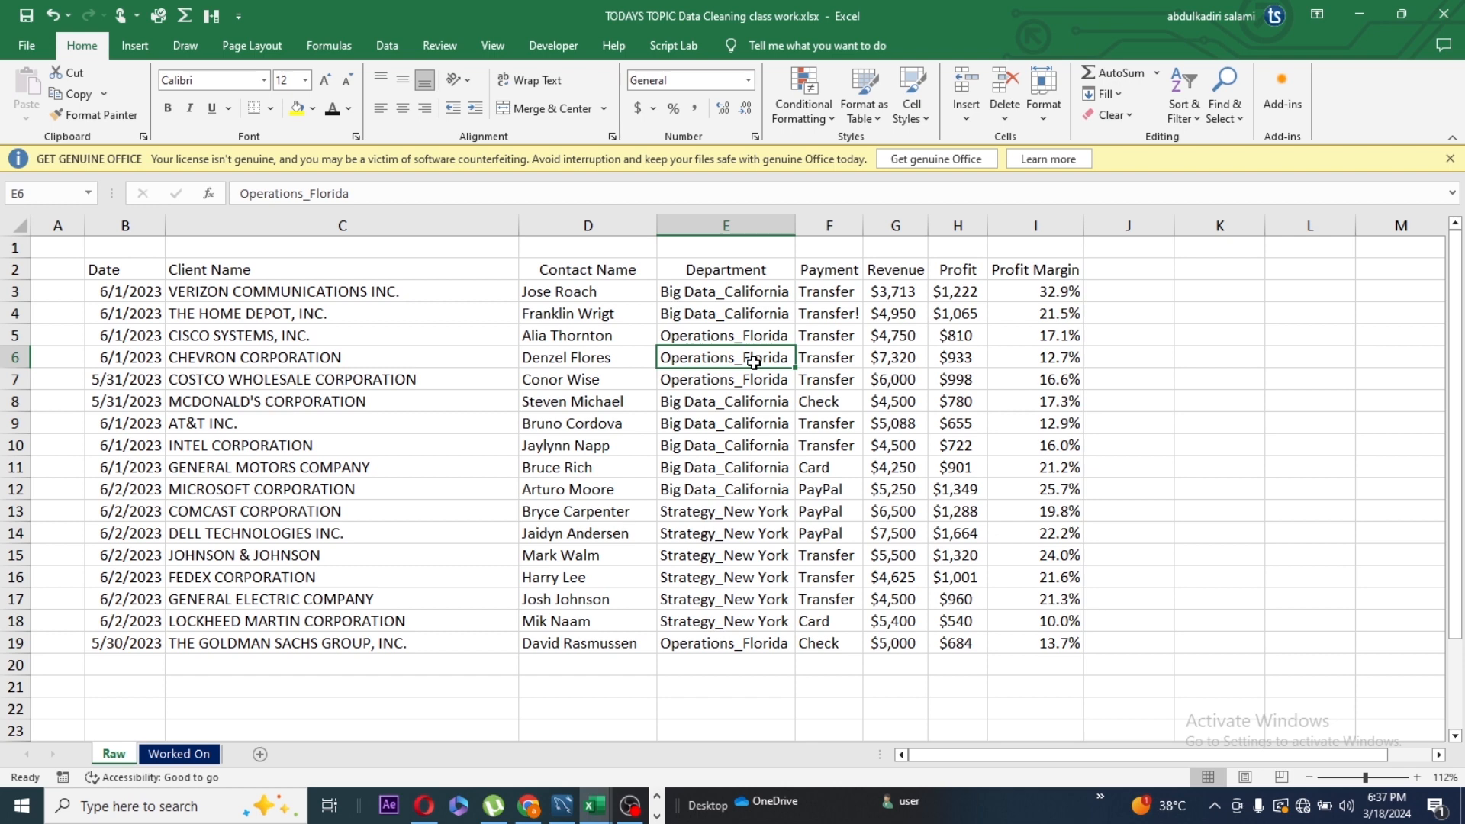
Step: Switch to the Work done-Data-Analysis workbook and enter =IF(H4>300,"pass","fail") in I4 under Pass/Fail on Sheet1 (2)
key("alt+Tab")
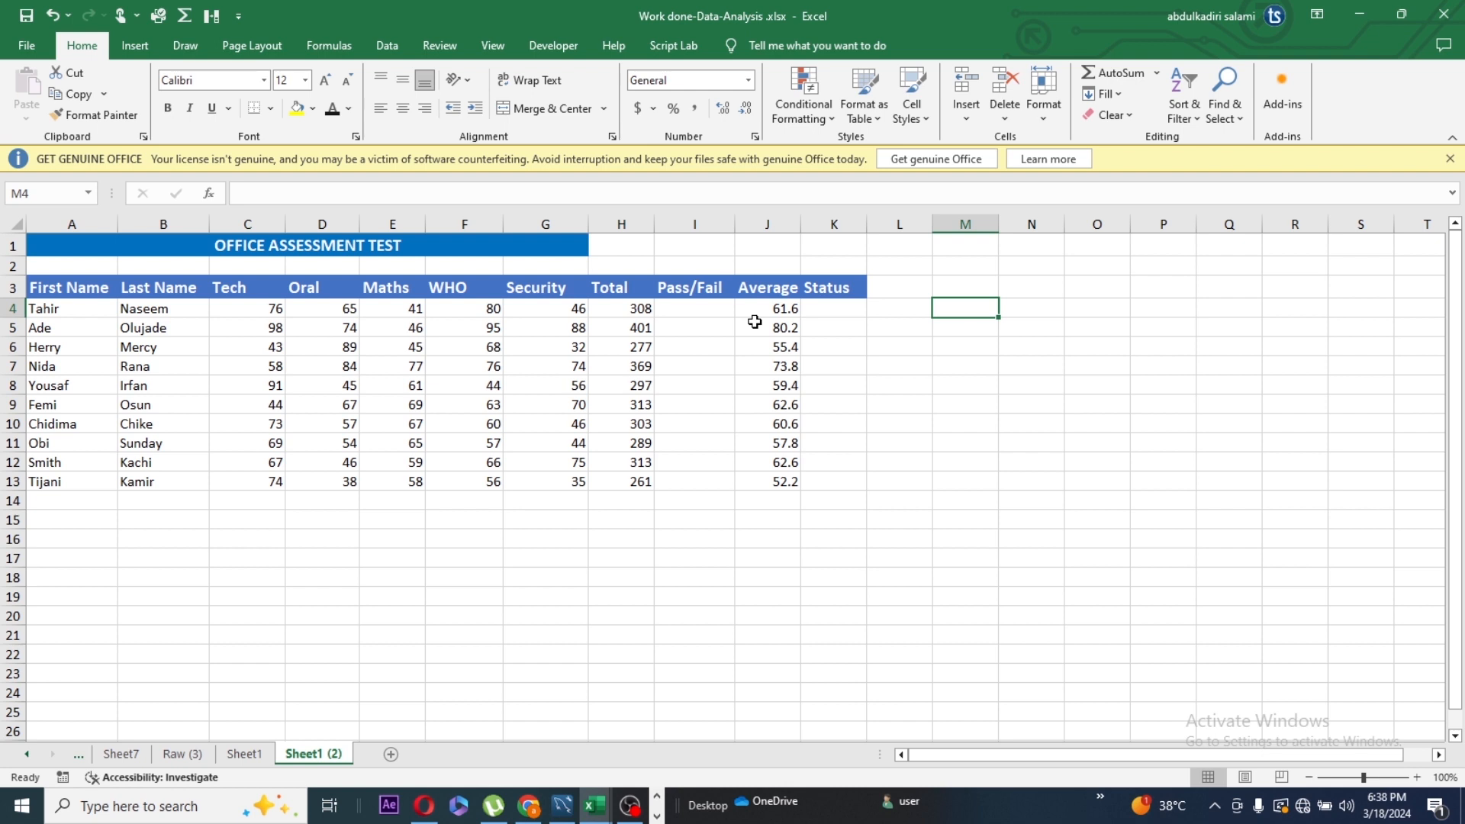
left_click(685, 311)
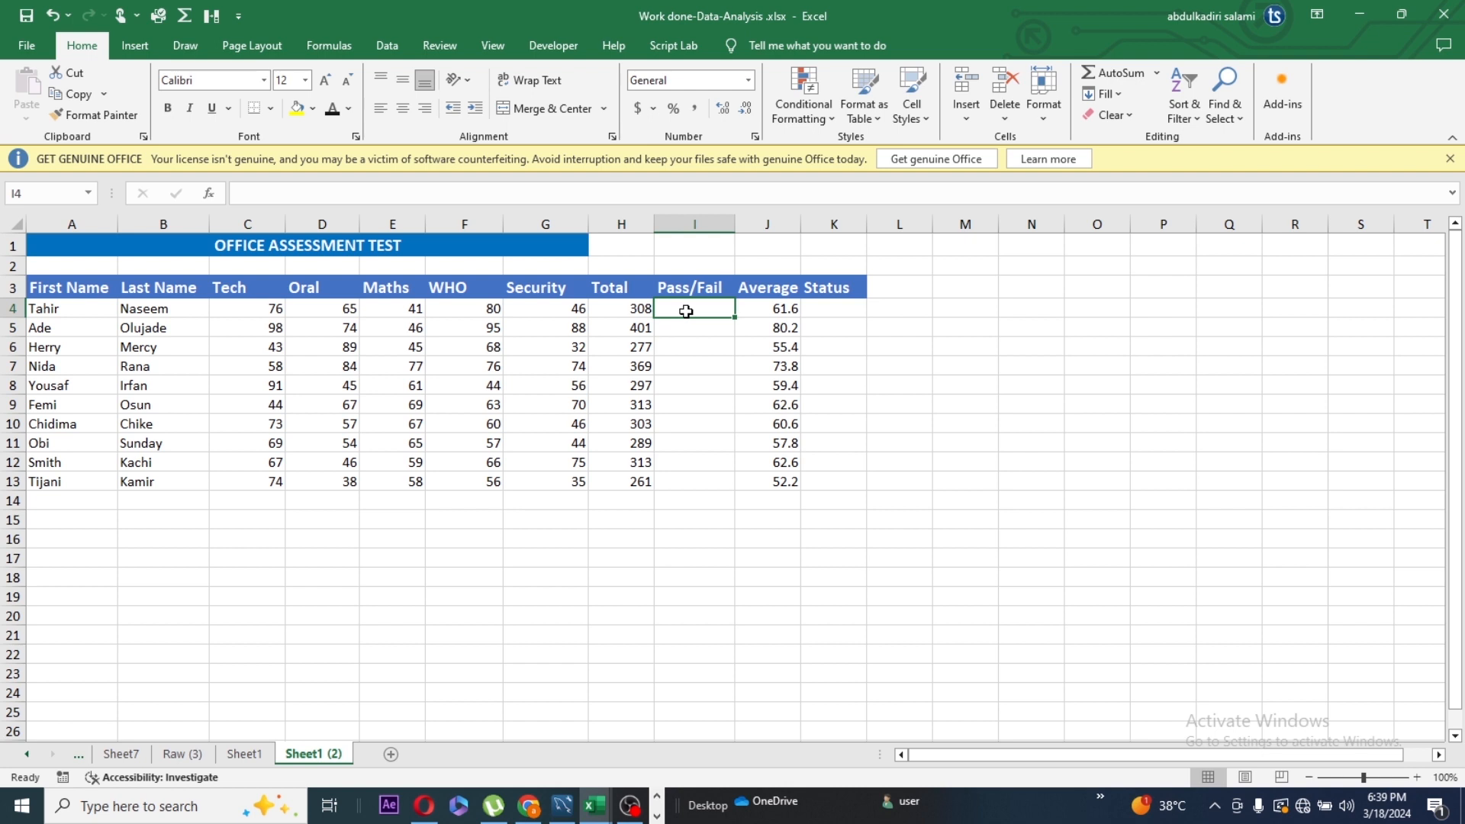
type("=if")
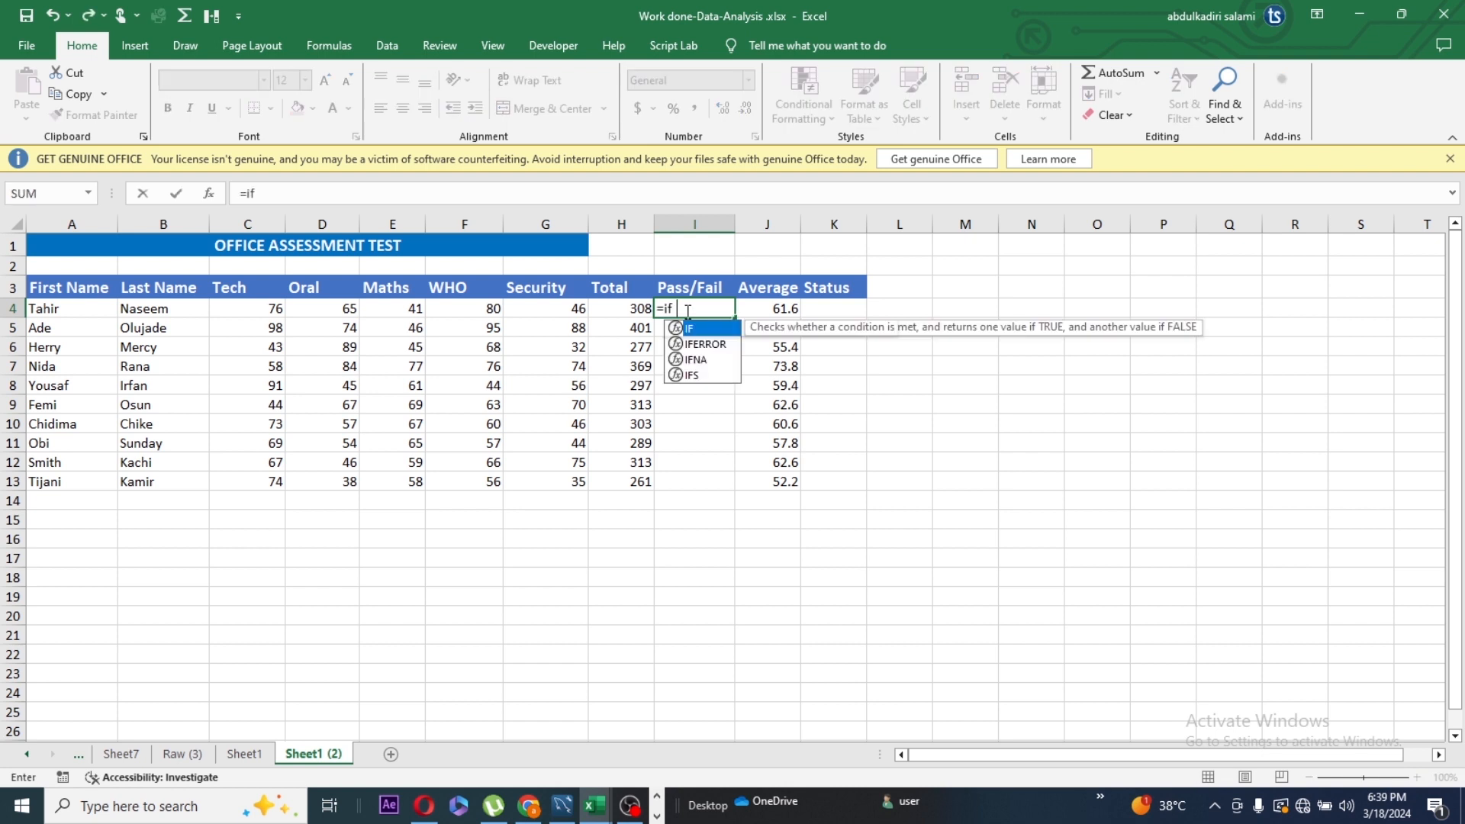
type("(")
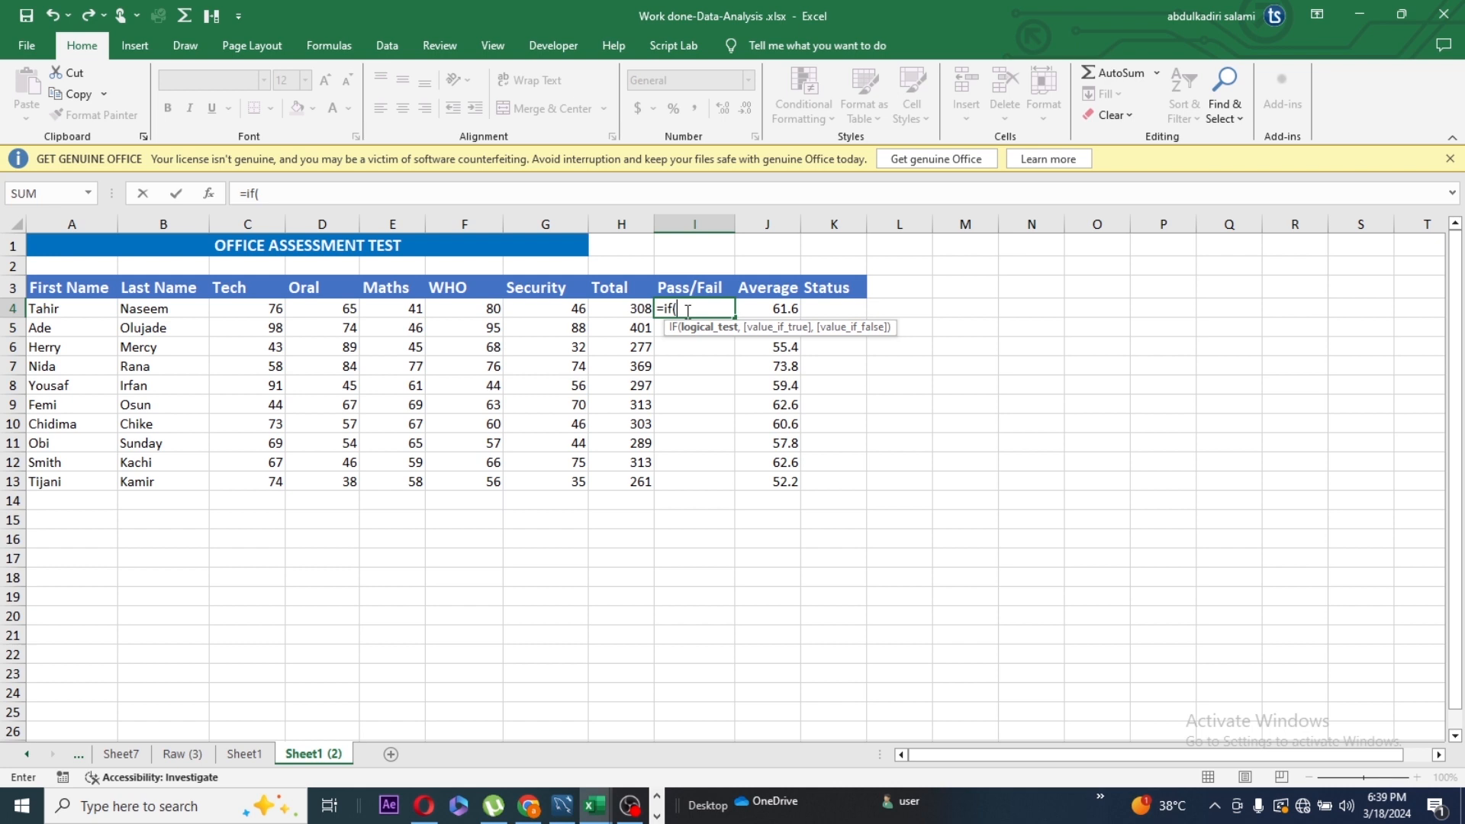
left_click(626, 309)
type(">")
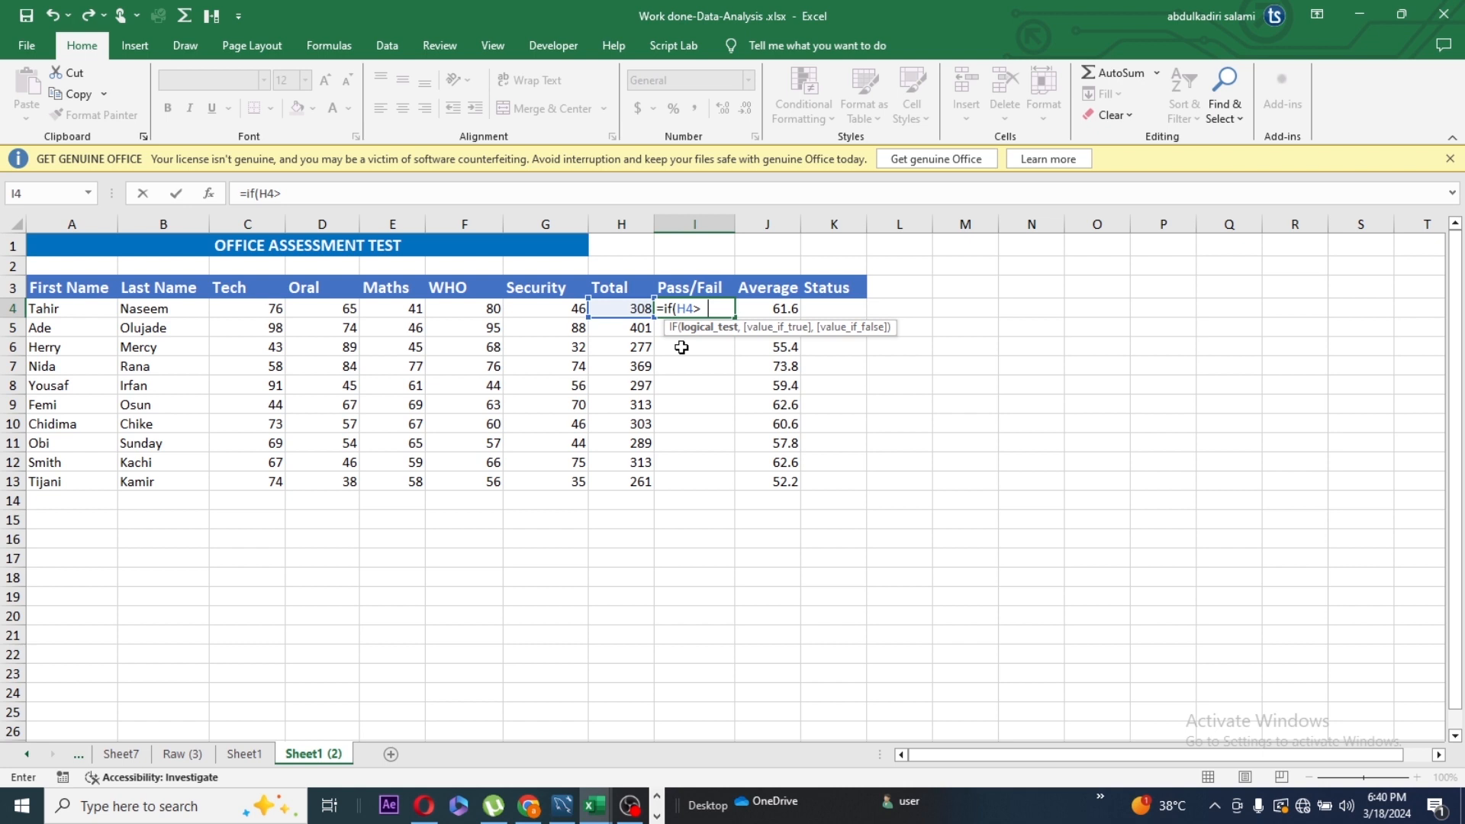
type("300")
type(",\"")
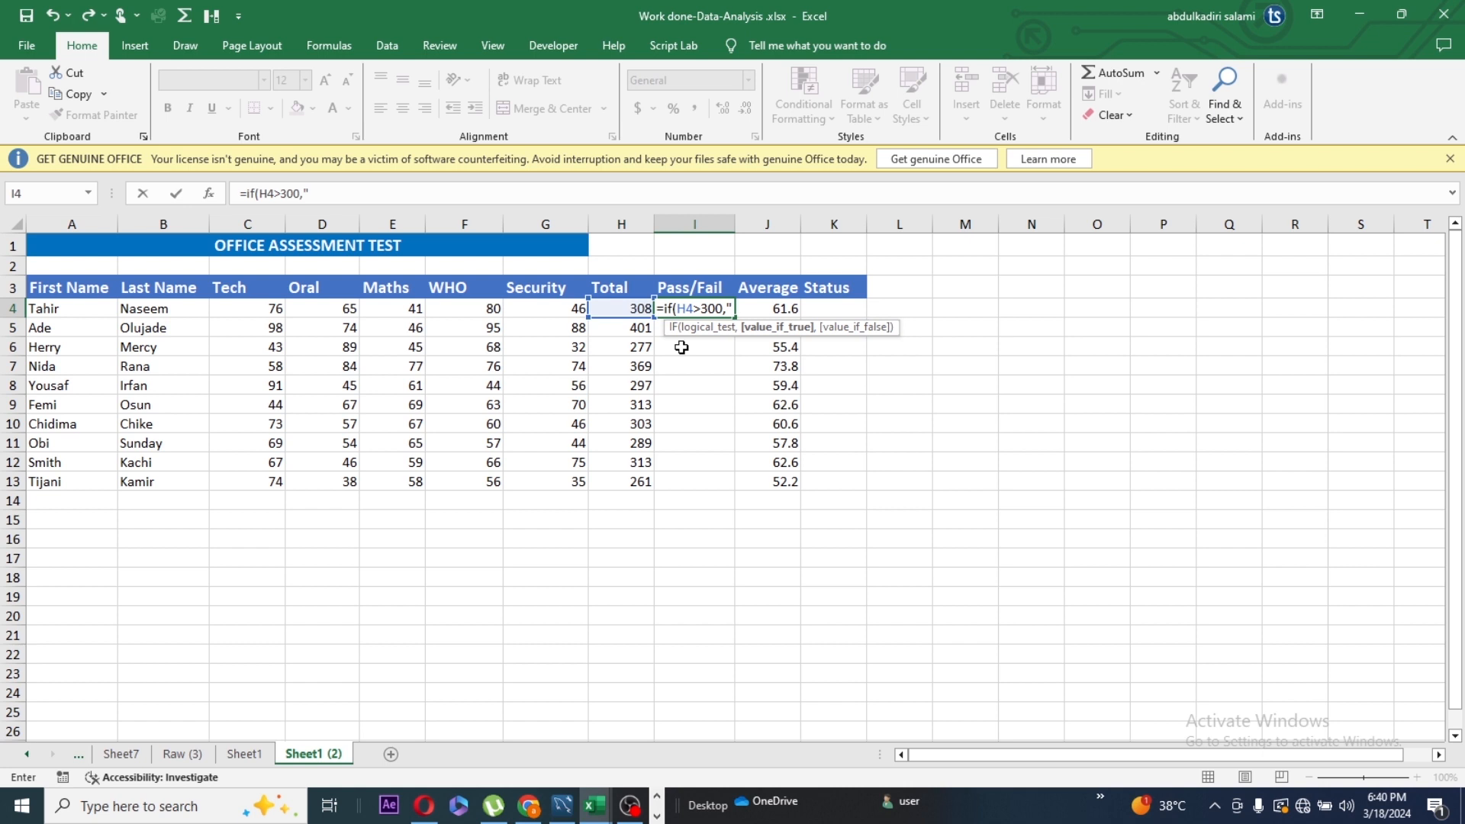
type("pass")
type("\",")
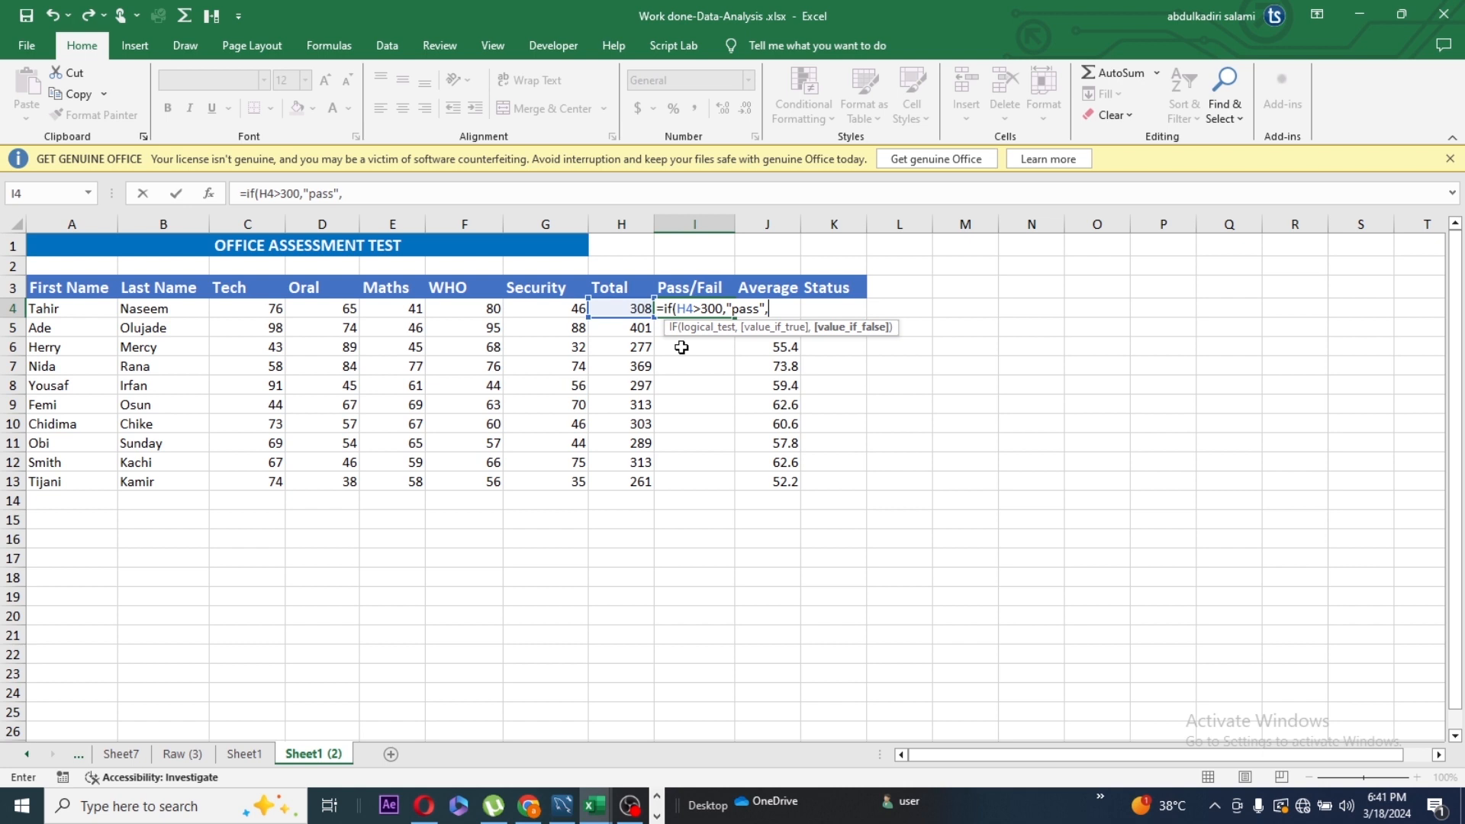
type("\"fail")
type("\")")
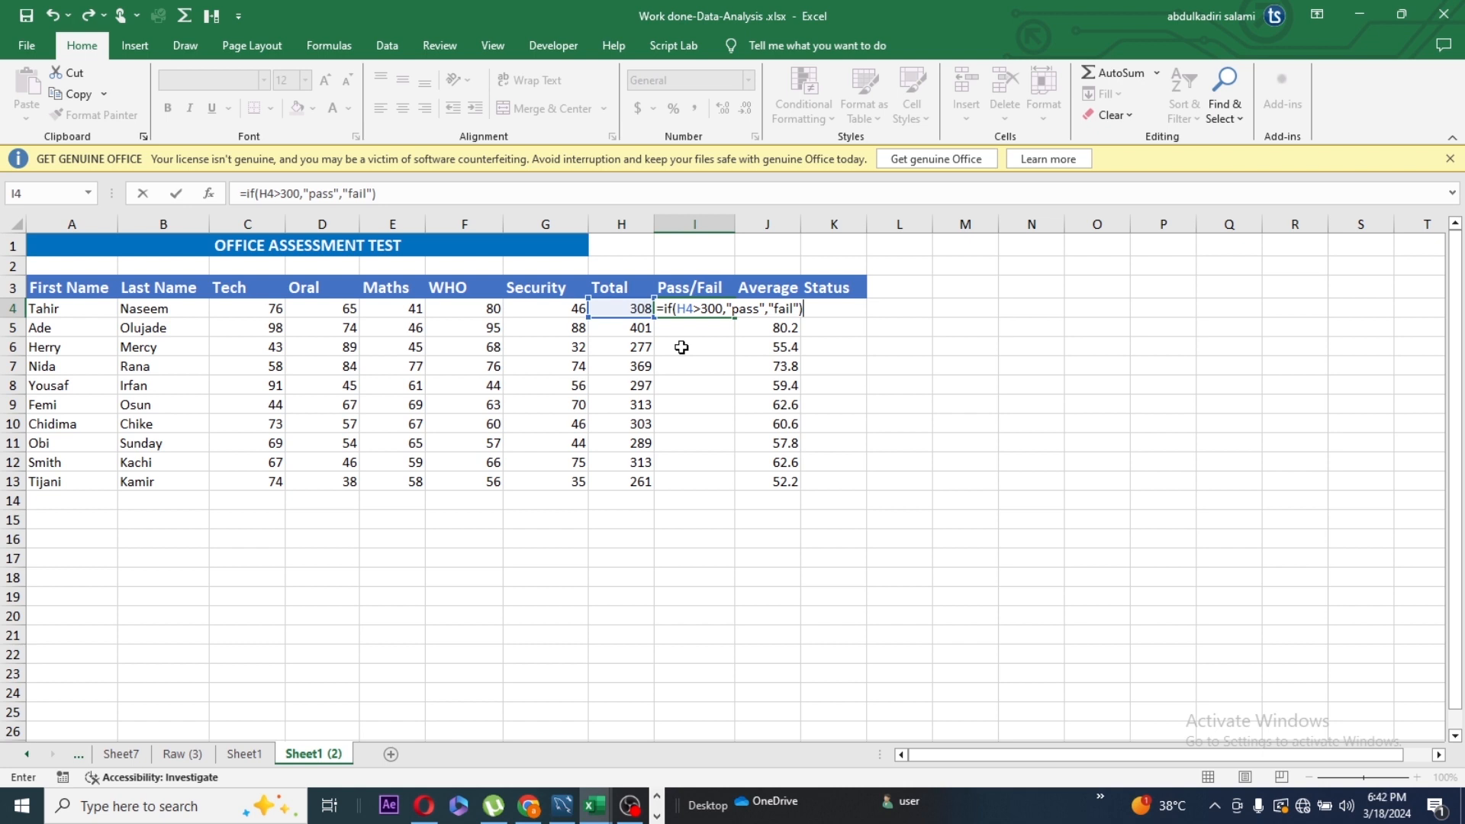
key("Return")
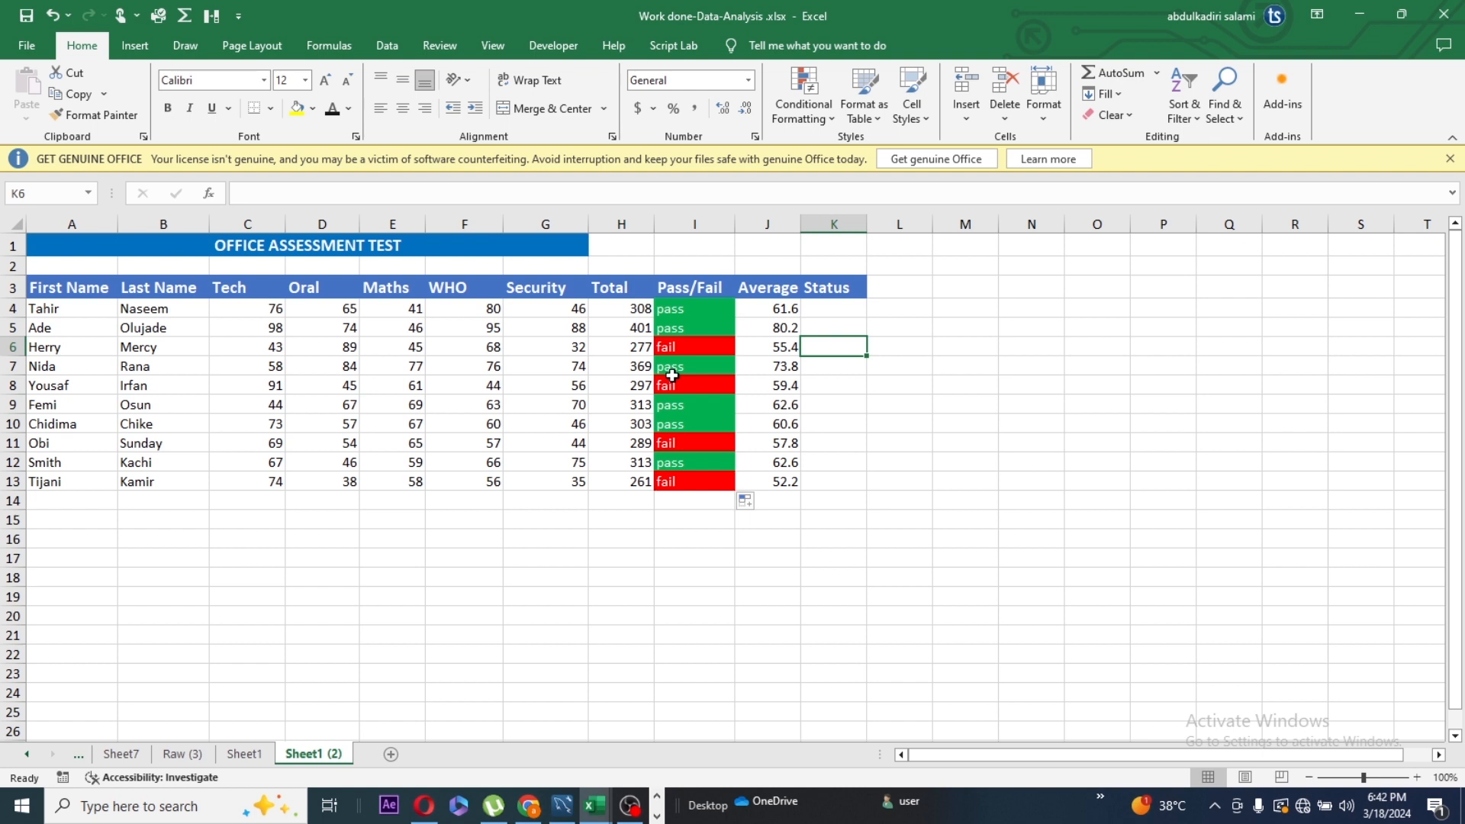
Step: Enter the formula =MAX(H4:H13) in L4 under Max to find the highest total
left_click(892, 291)
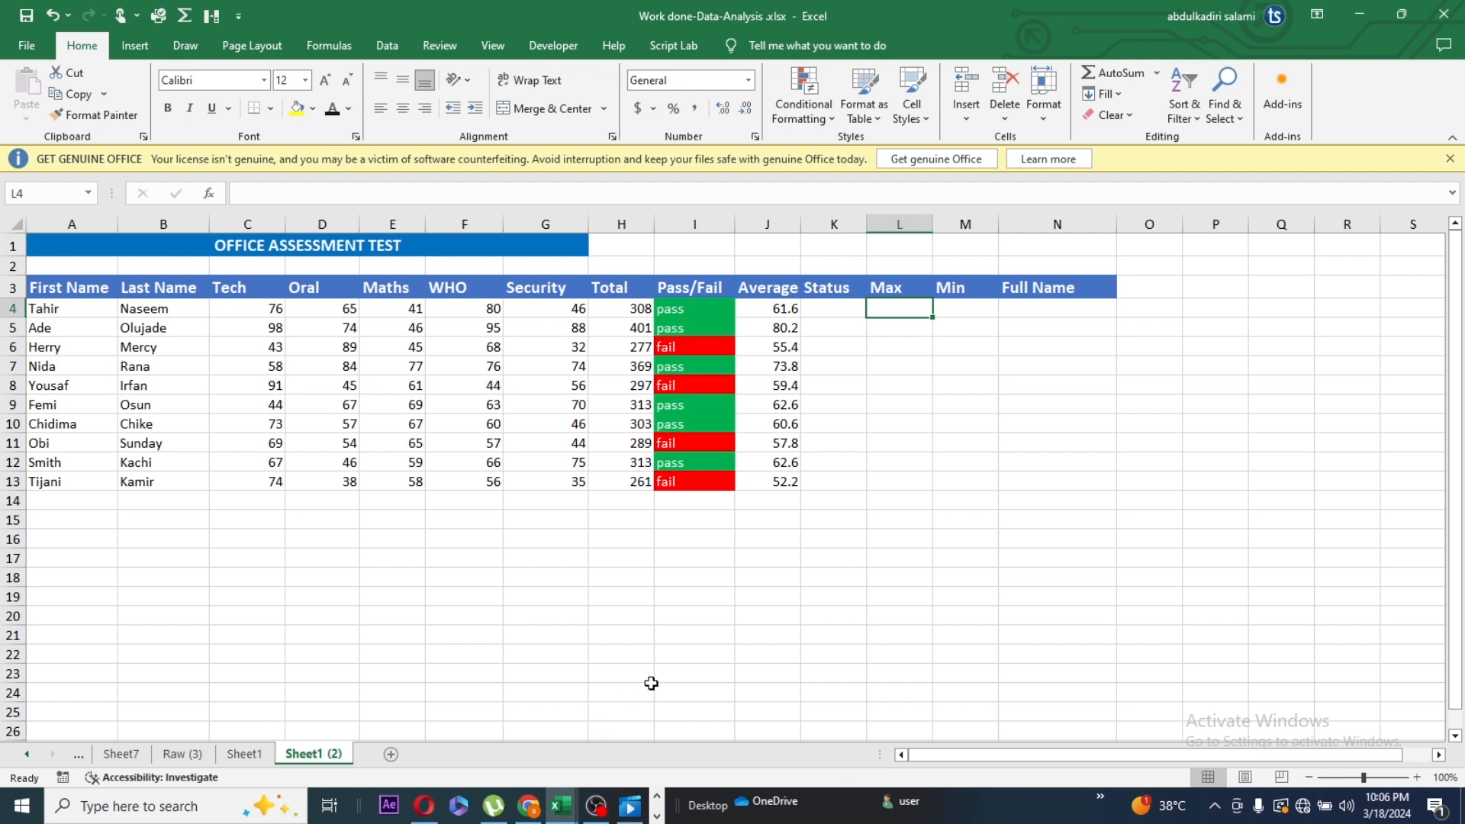
left_click(897, 291)
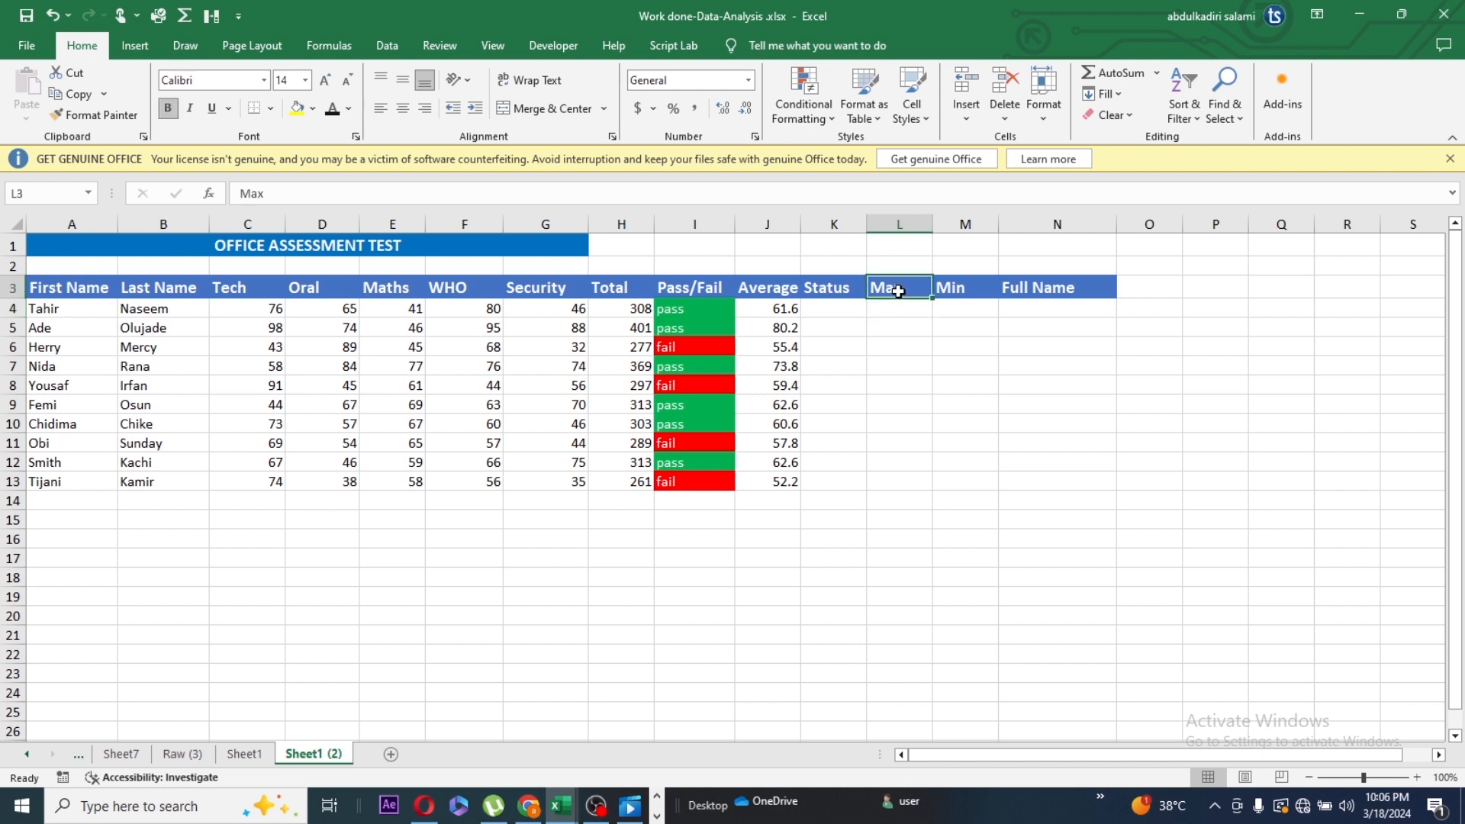
left_click(894, 316)
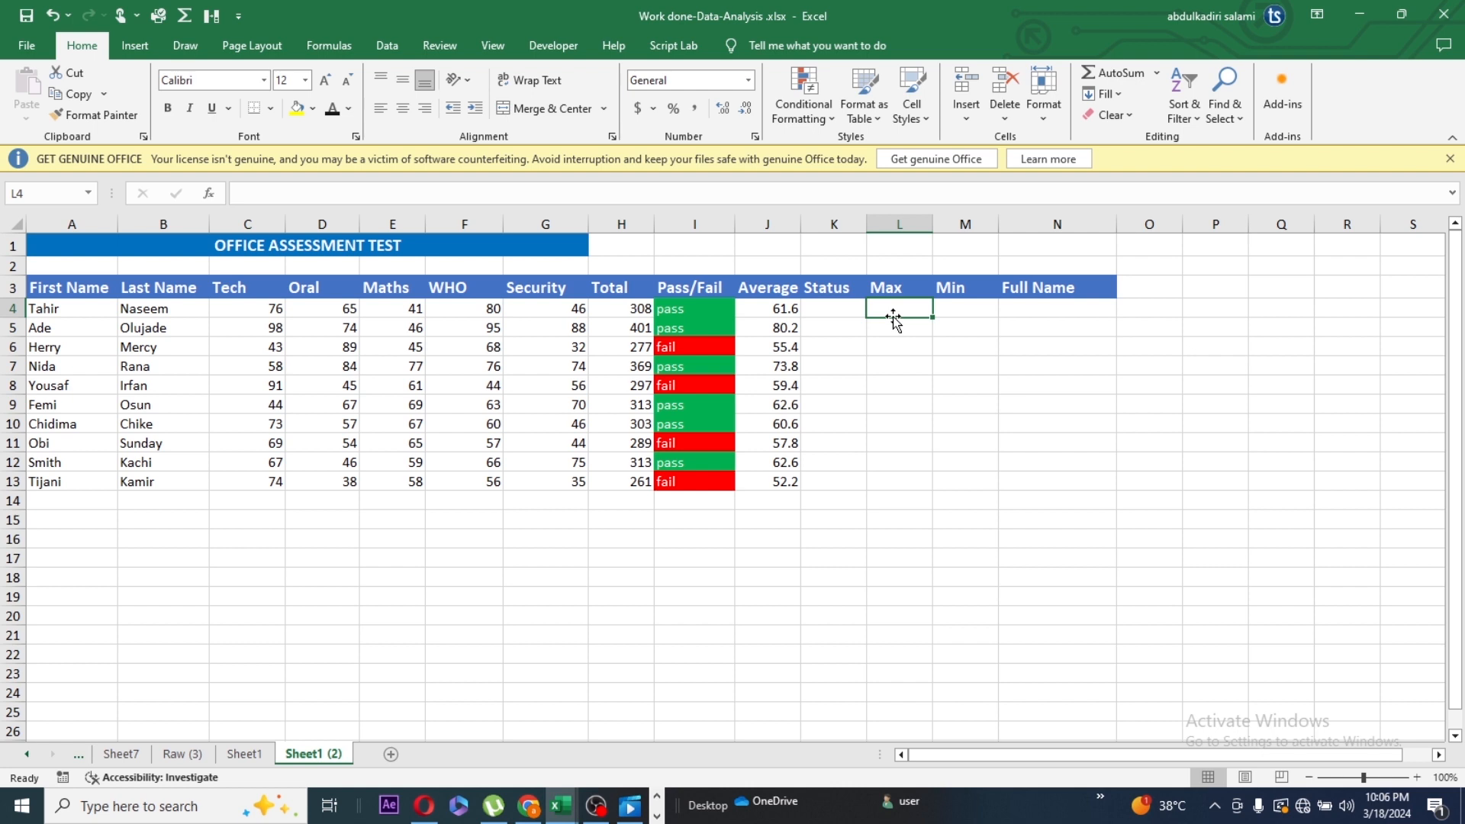
type("=")
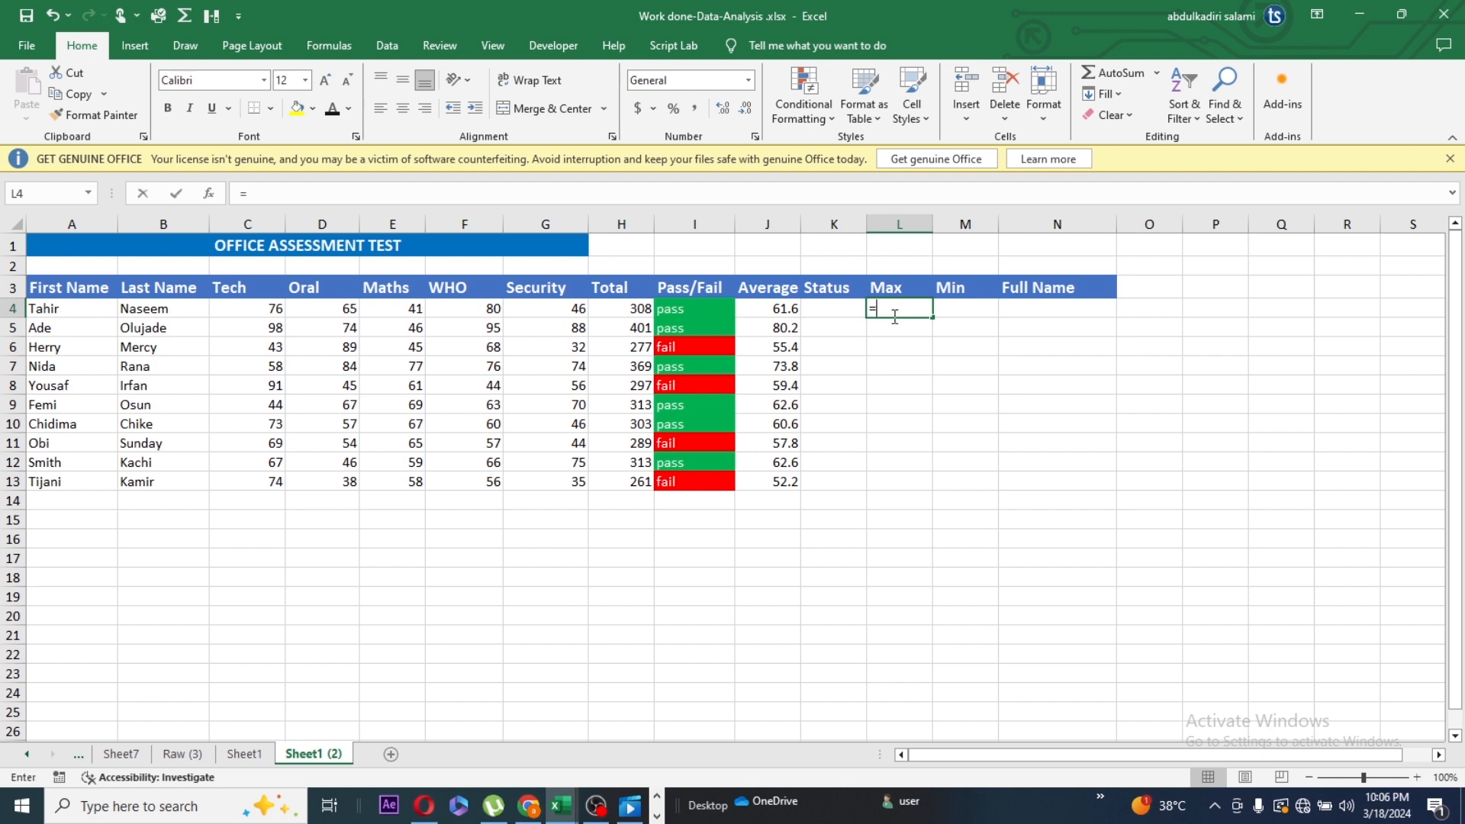
type("max")
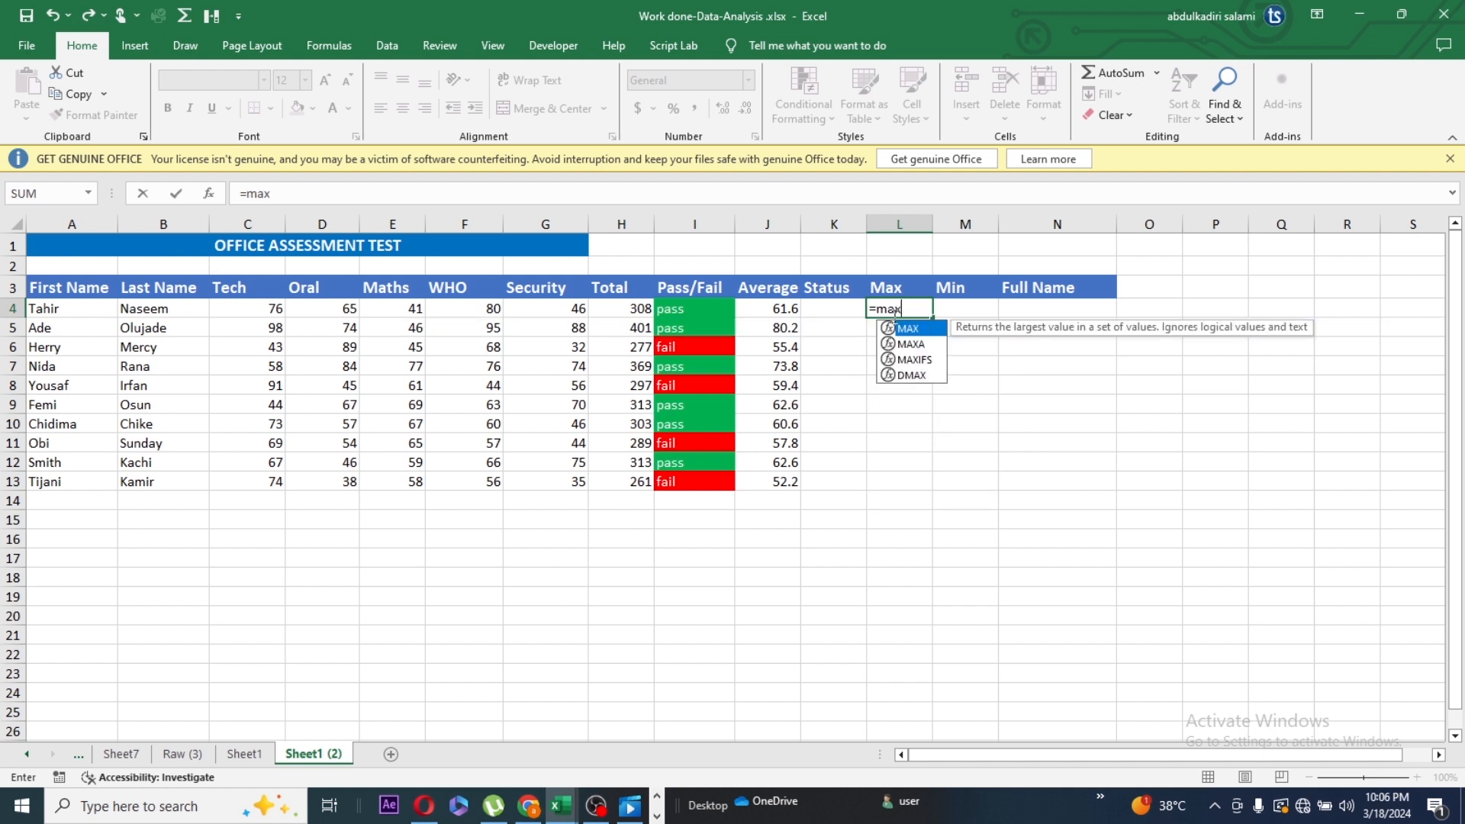
type("(")
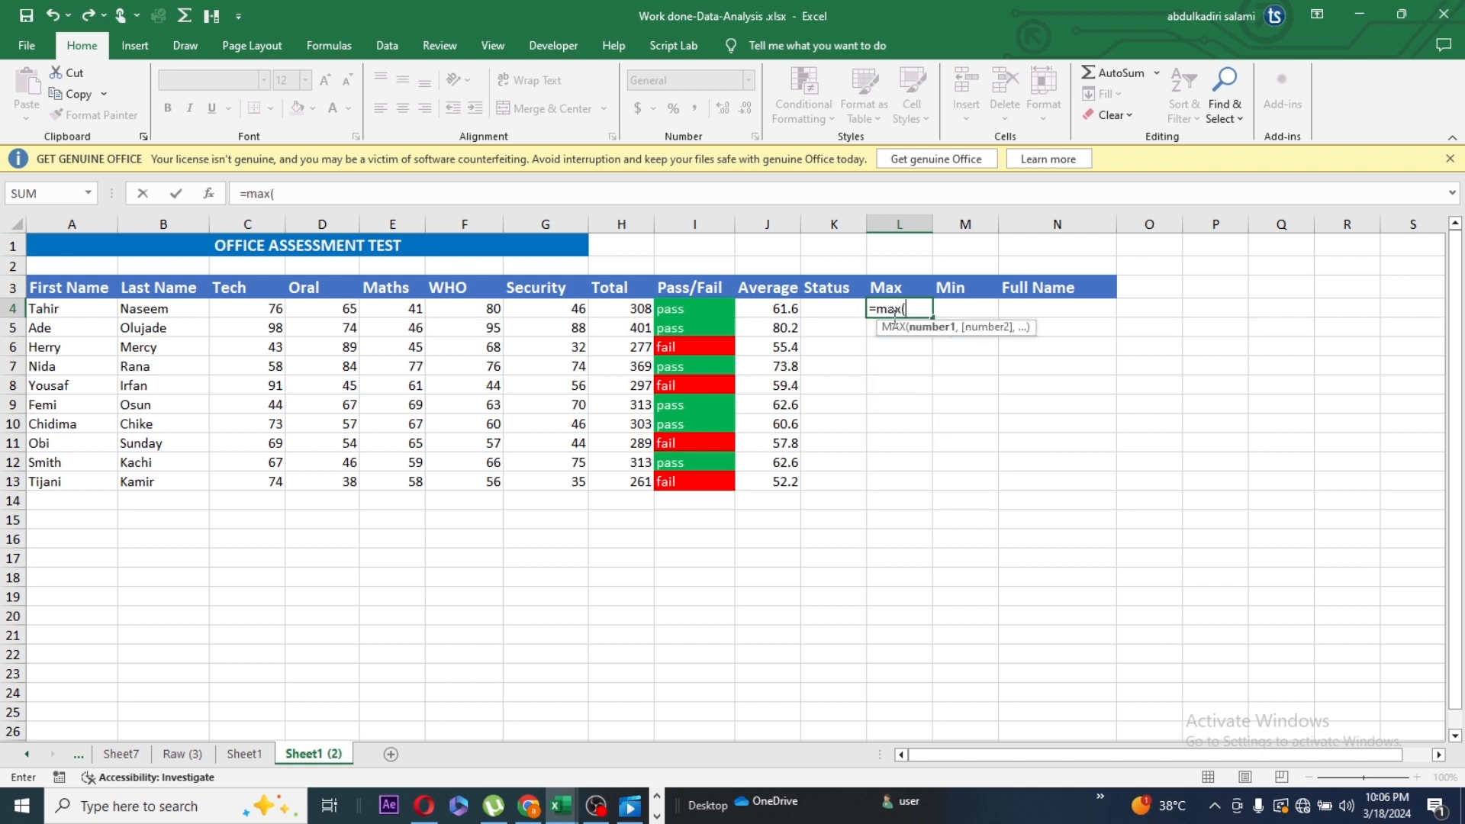
left_click(627, 308)
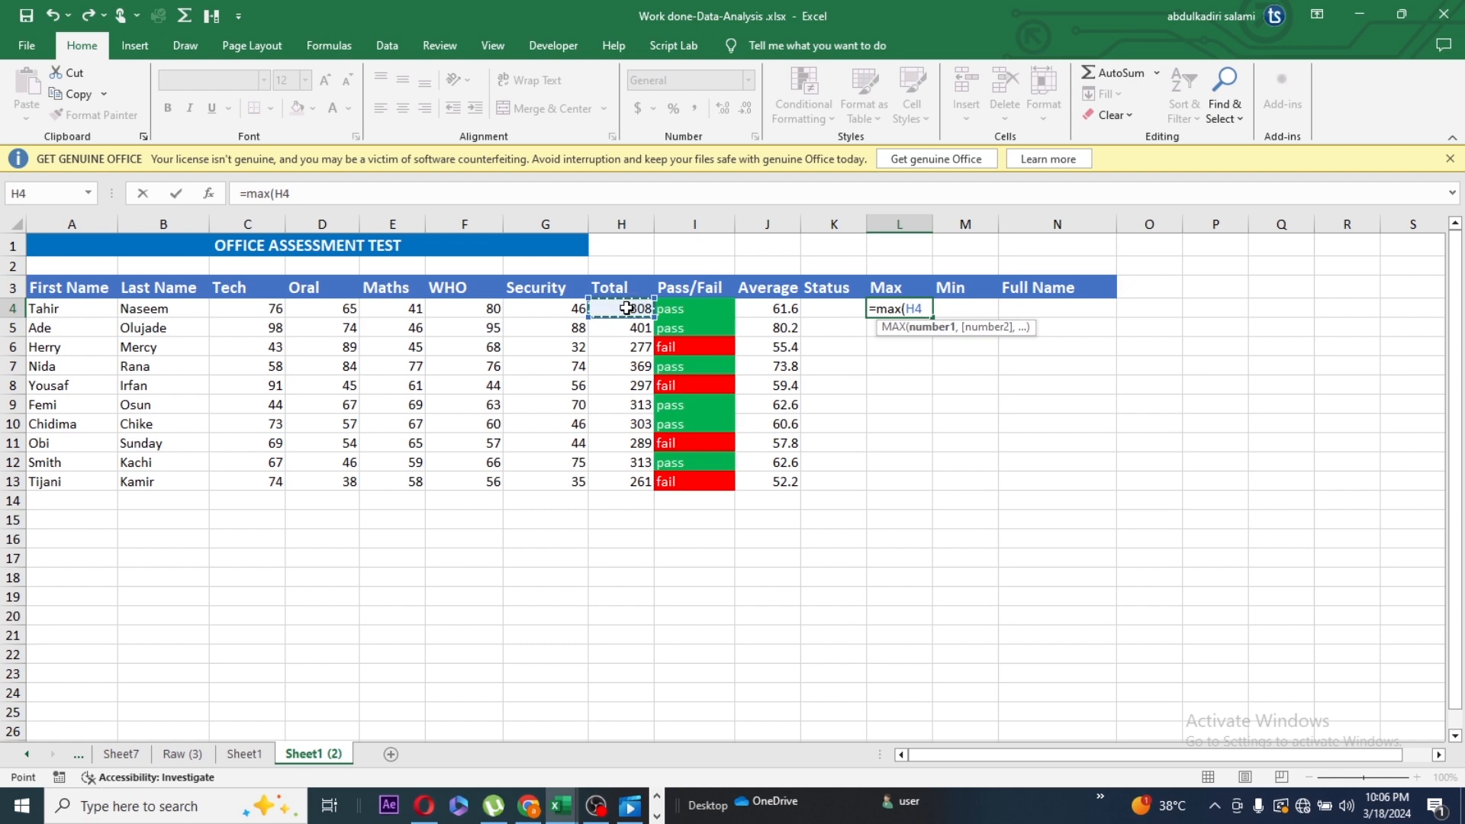
key("ctrl+shift+Down")
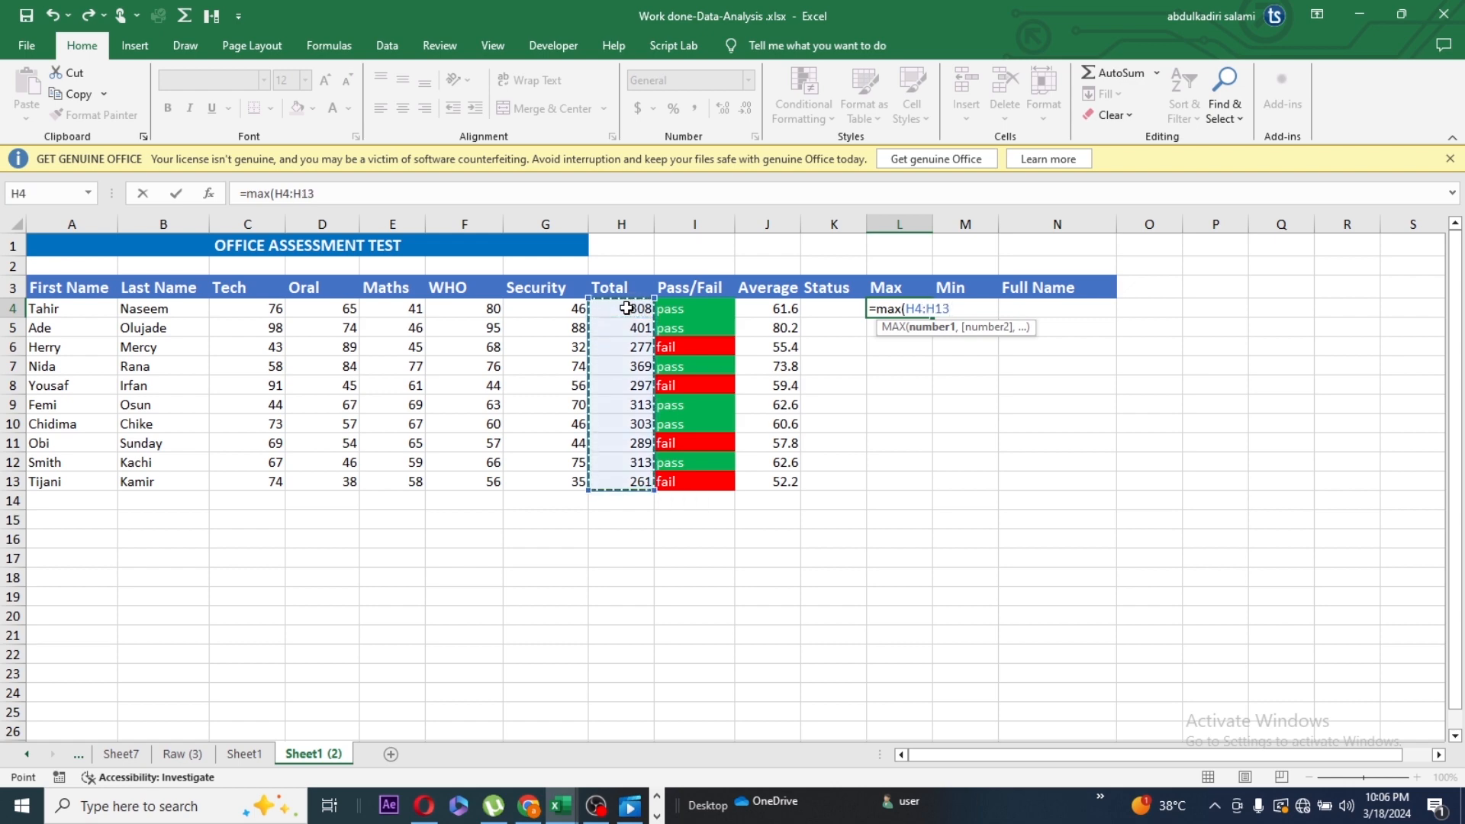
type(")")
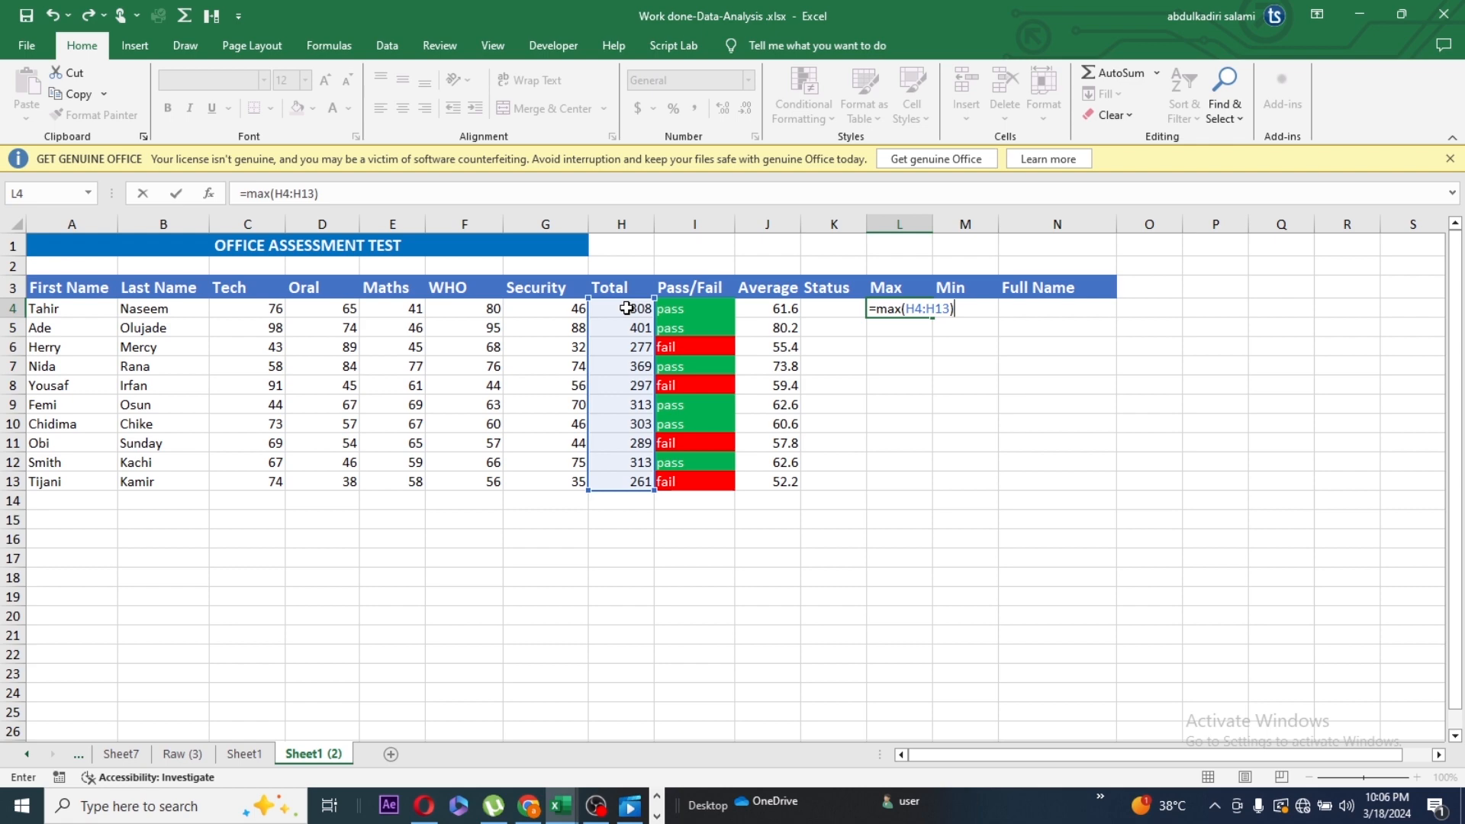
key("Return")
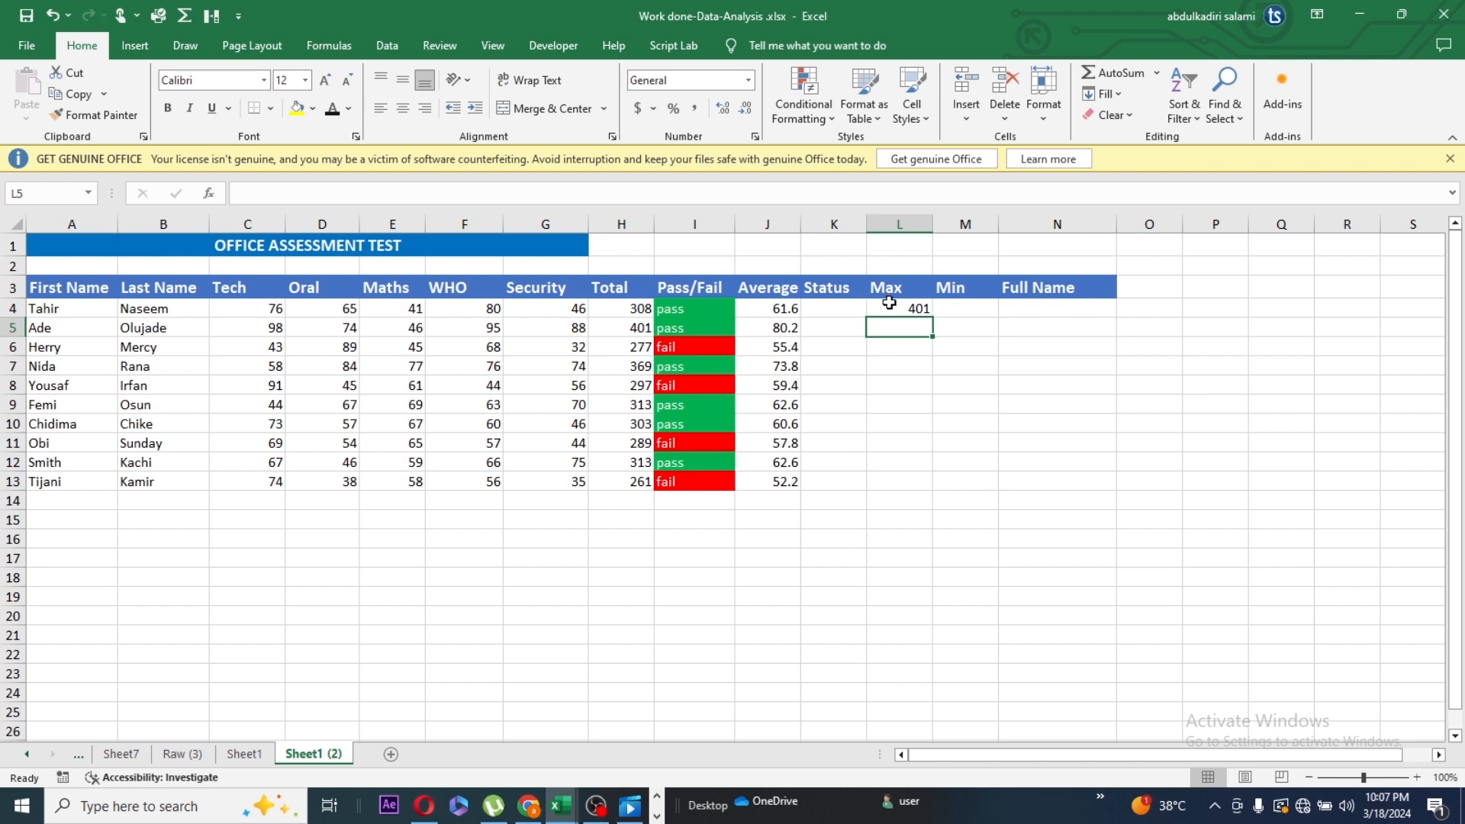
Step: Enter the formula =MIN(H4:H13) in M4 under Min to find the lowest total
left_click(959, 307)
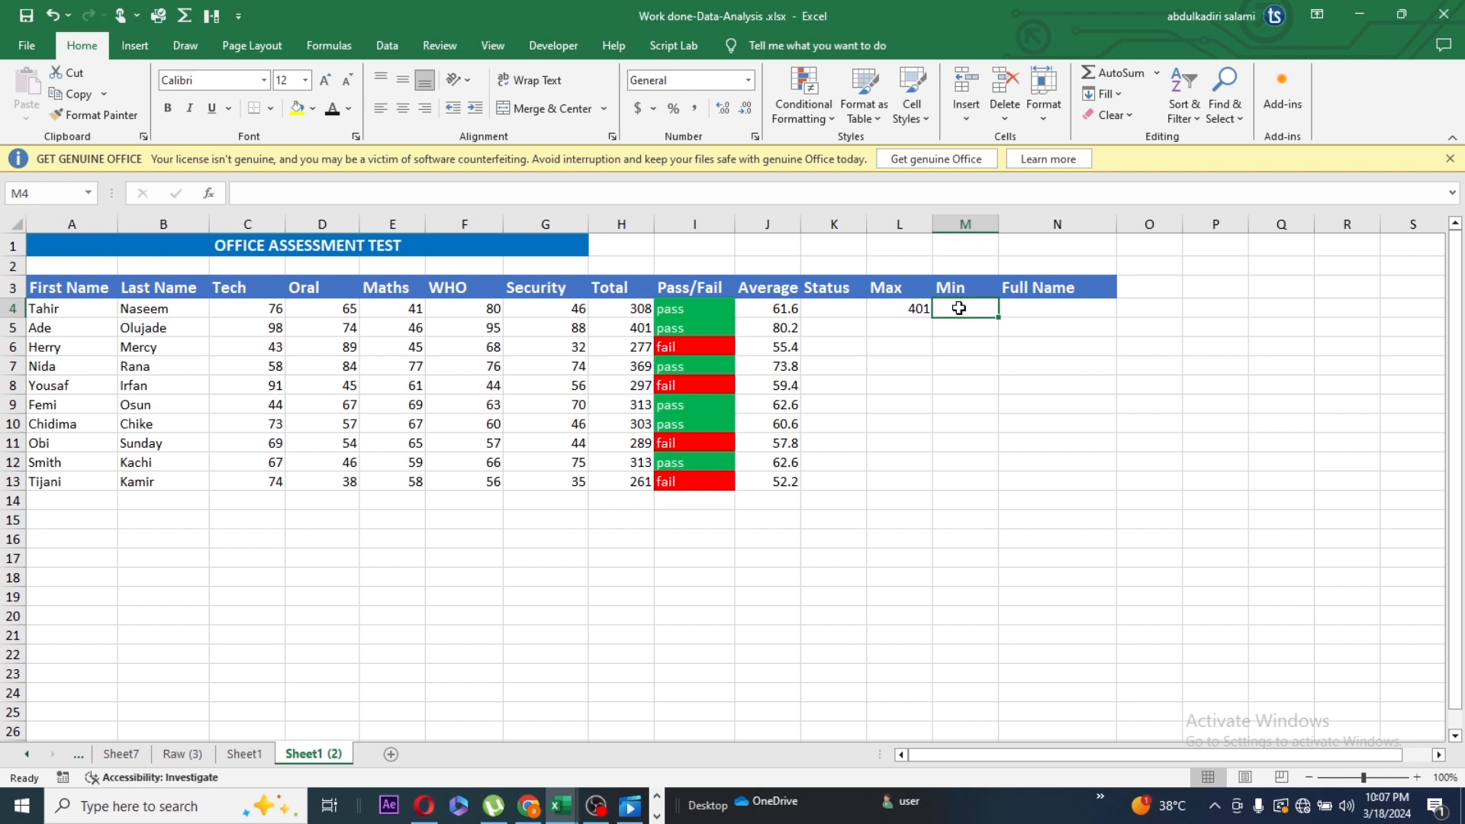
type("=min")
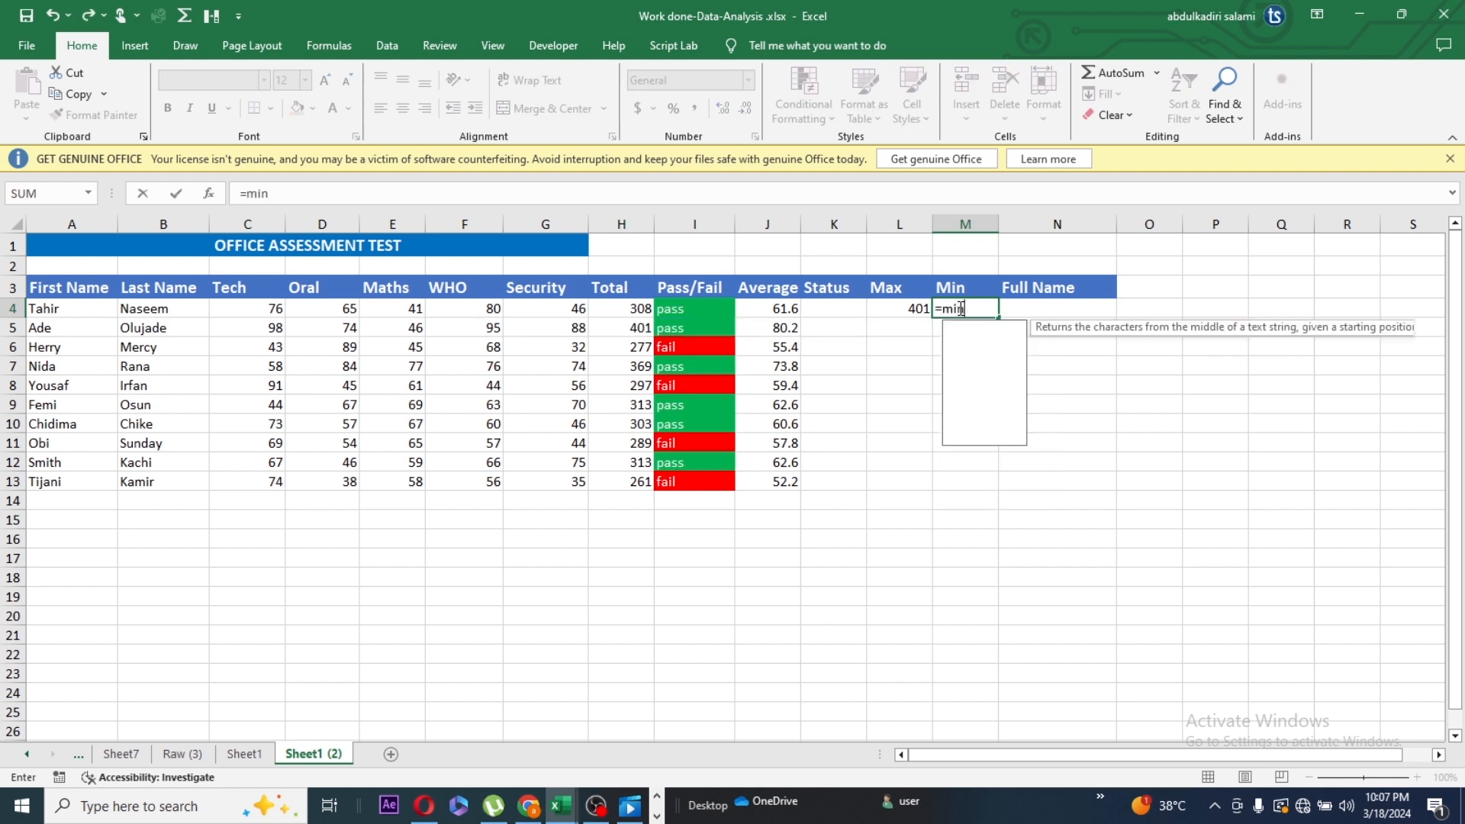
type("(")
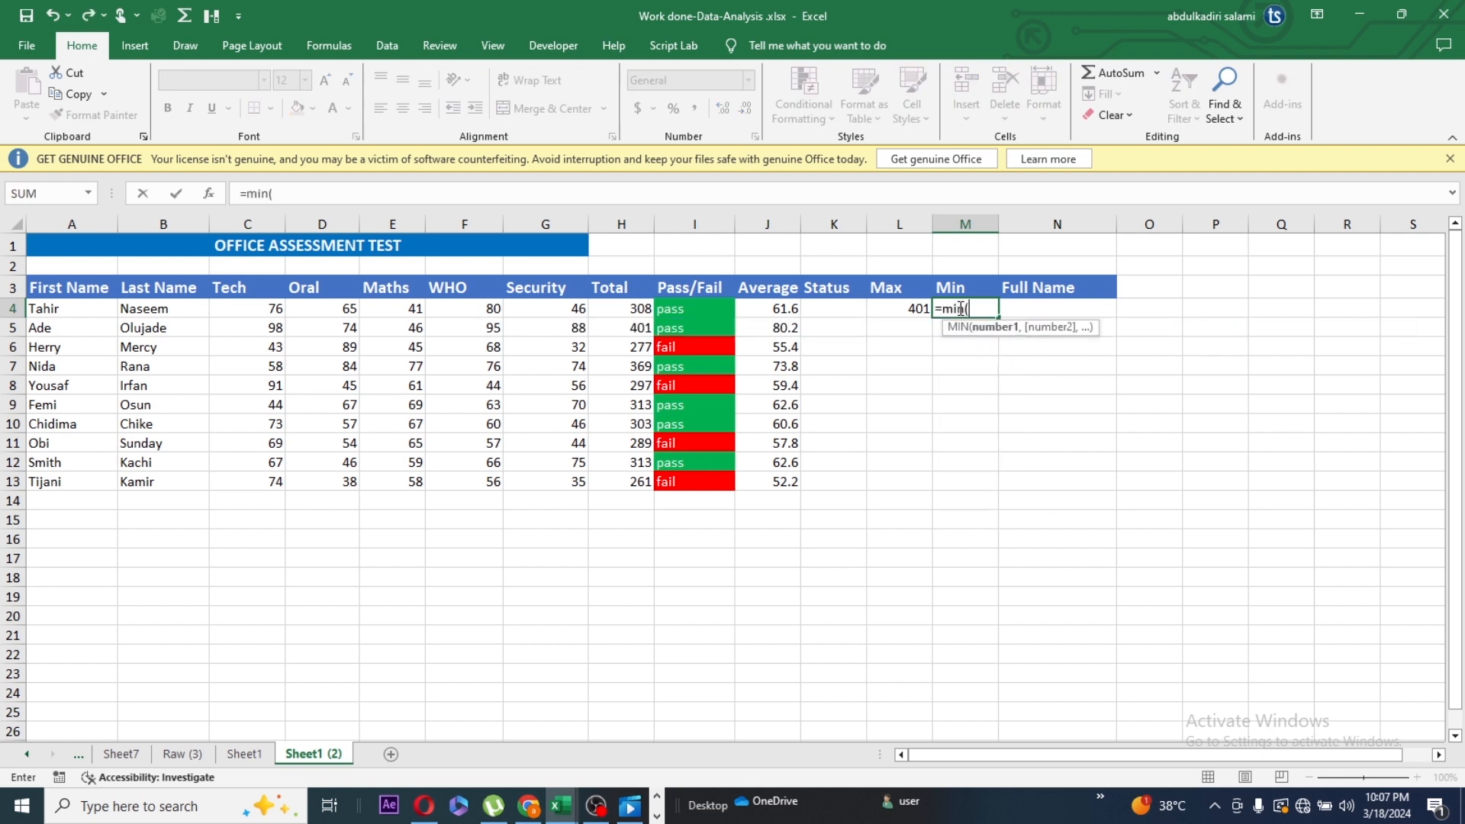
left_click(637, 313)
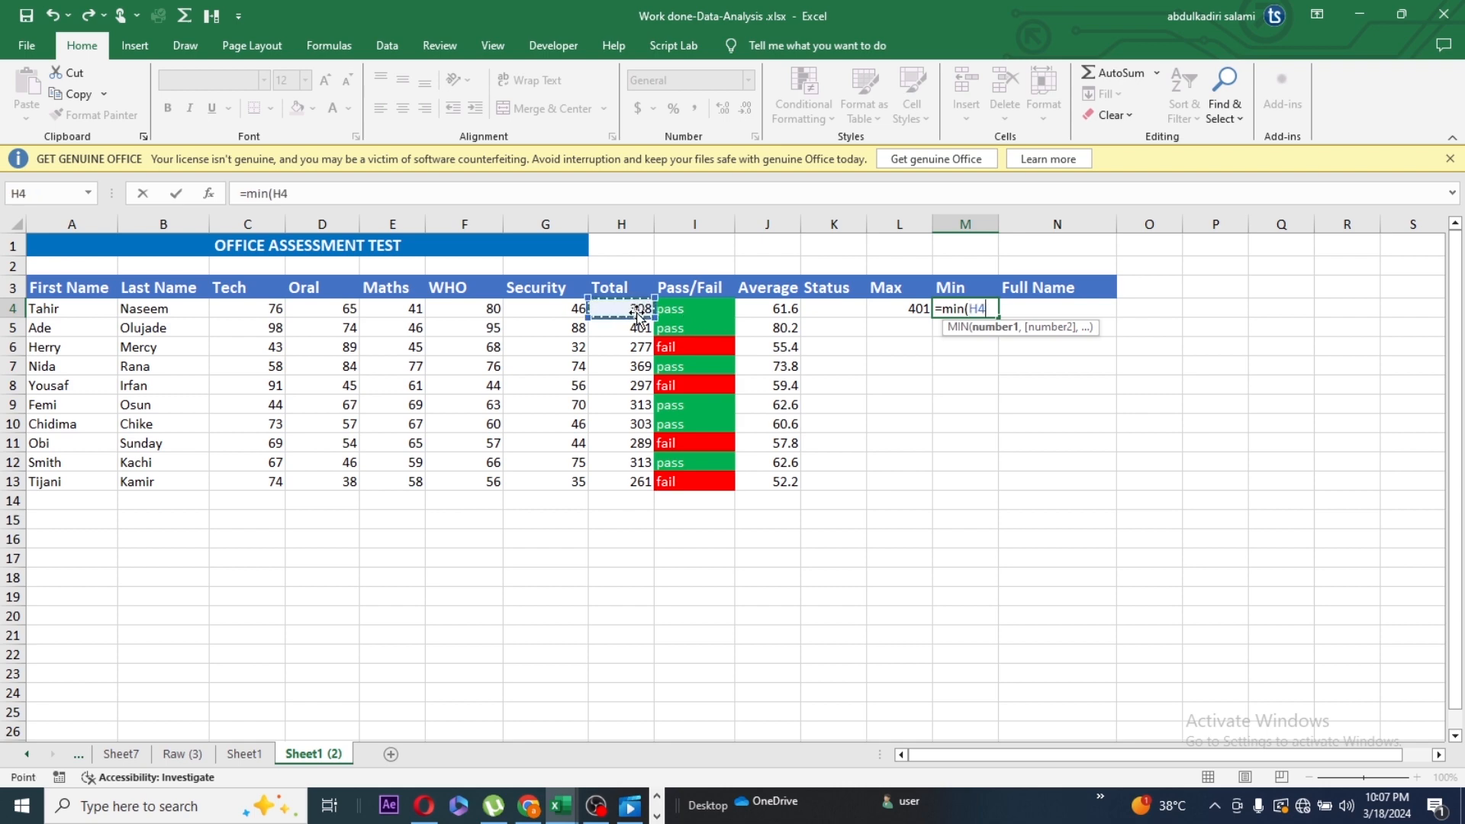
key("ctrl+shift+Down")
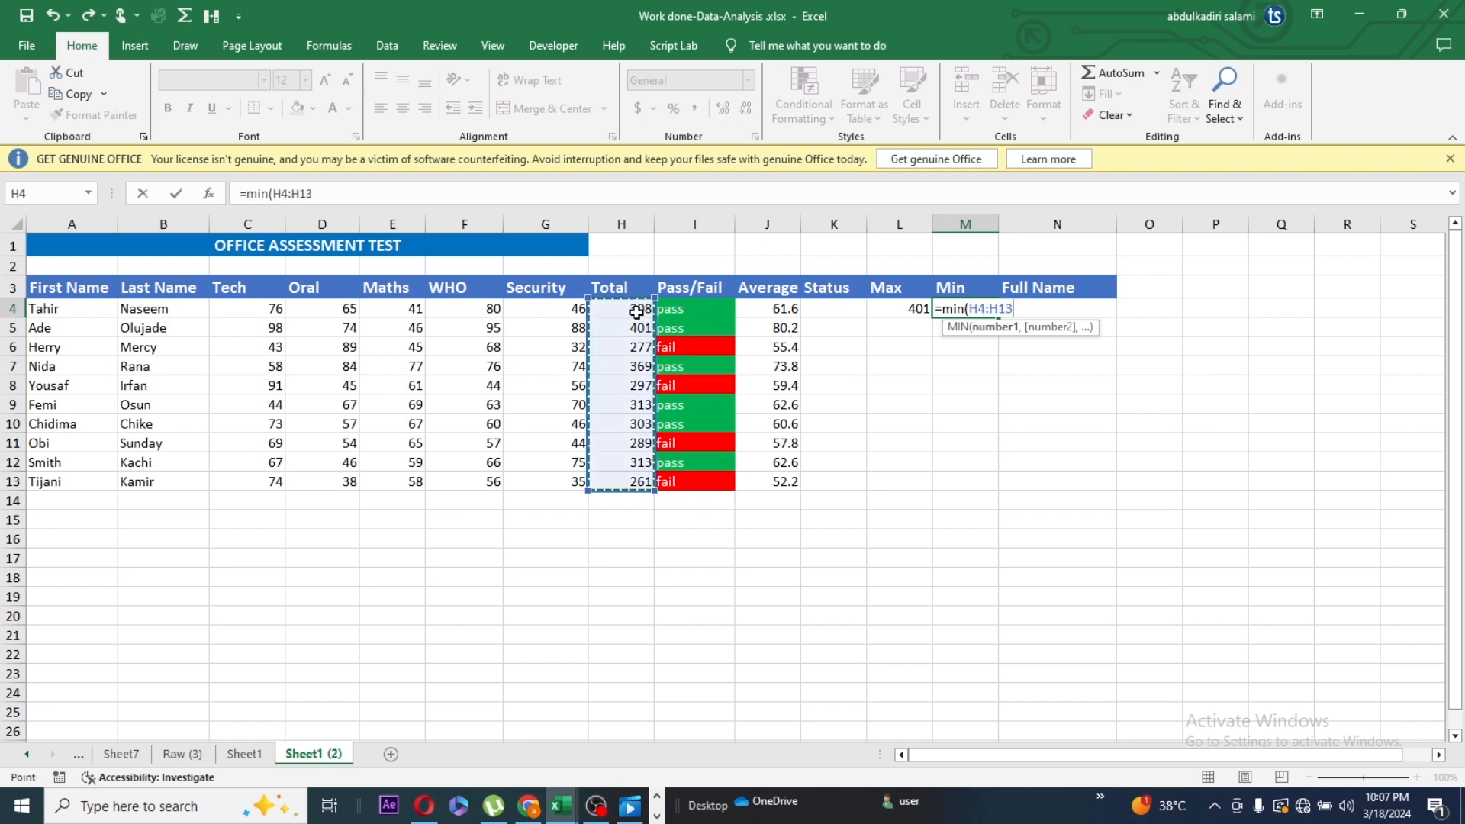
type(")")
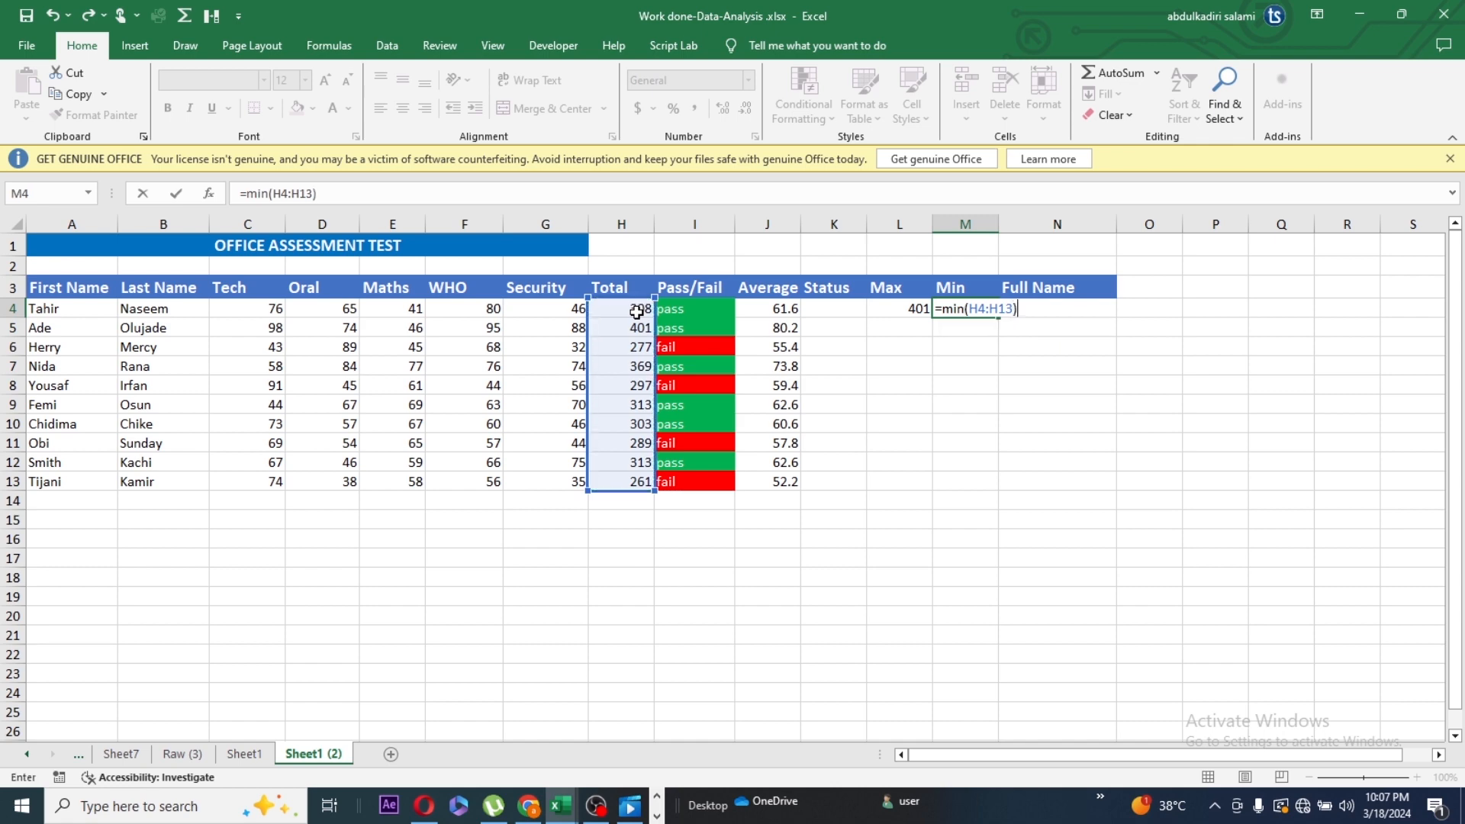
key("Return")
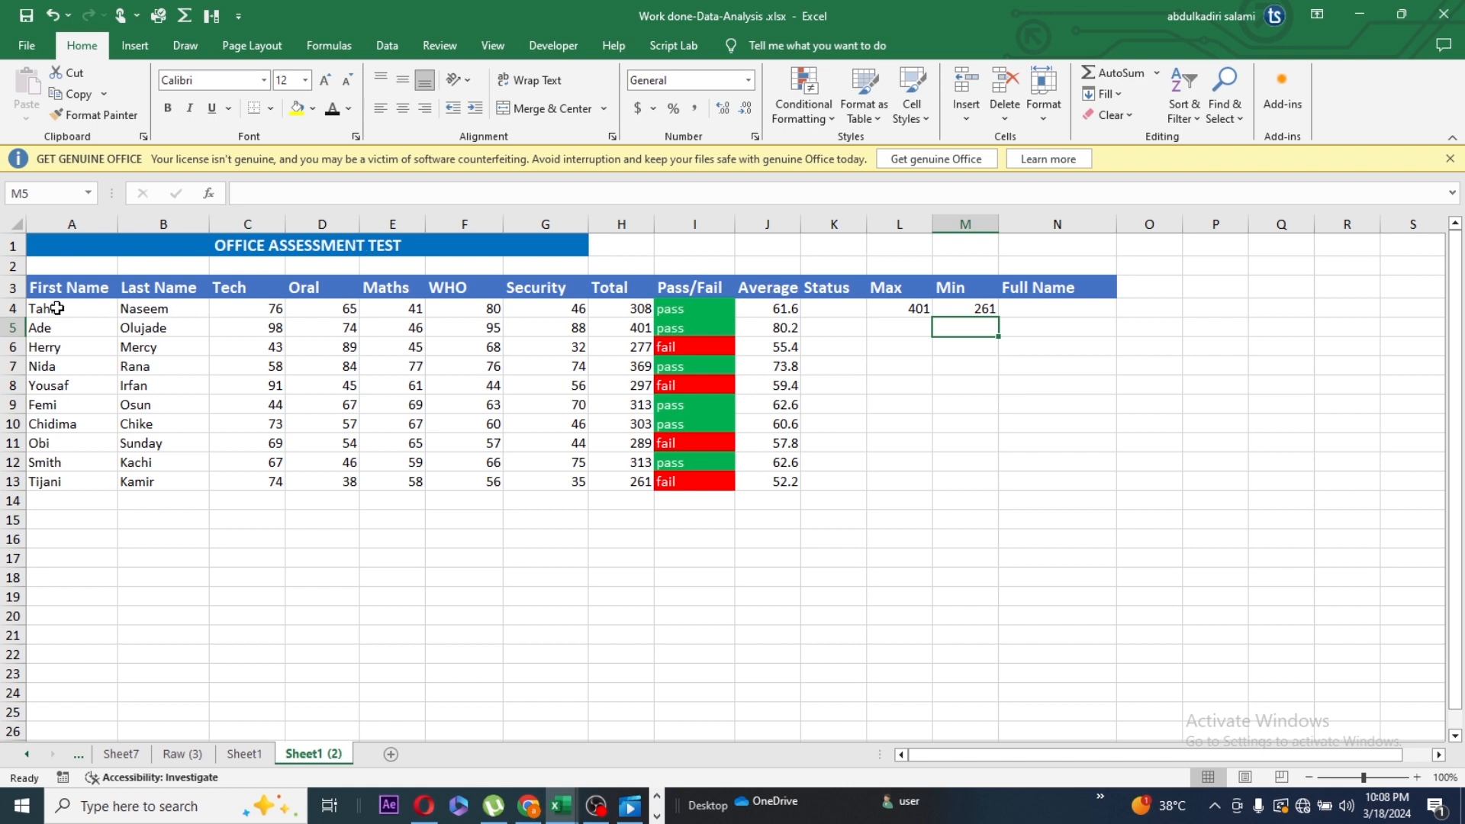
Step: Enter the formula =CONCATENATE(A4," ",B4) in N4 under Full Name to join the first and last names with a space
left_click(71, 221)
left_click(166, 221)
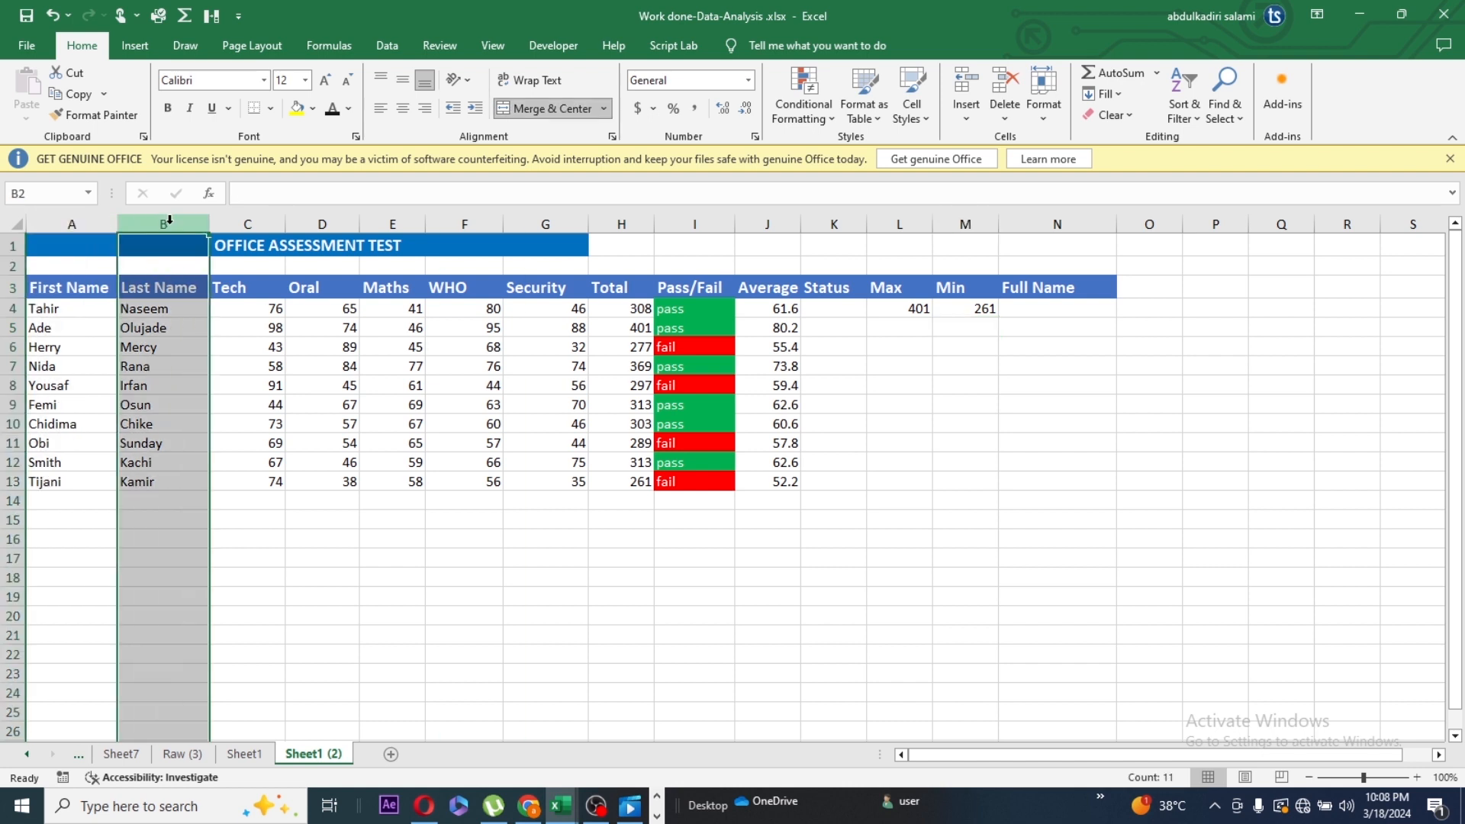
left_click(1050, 310)
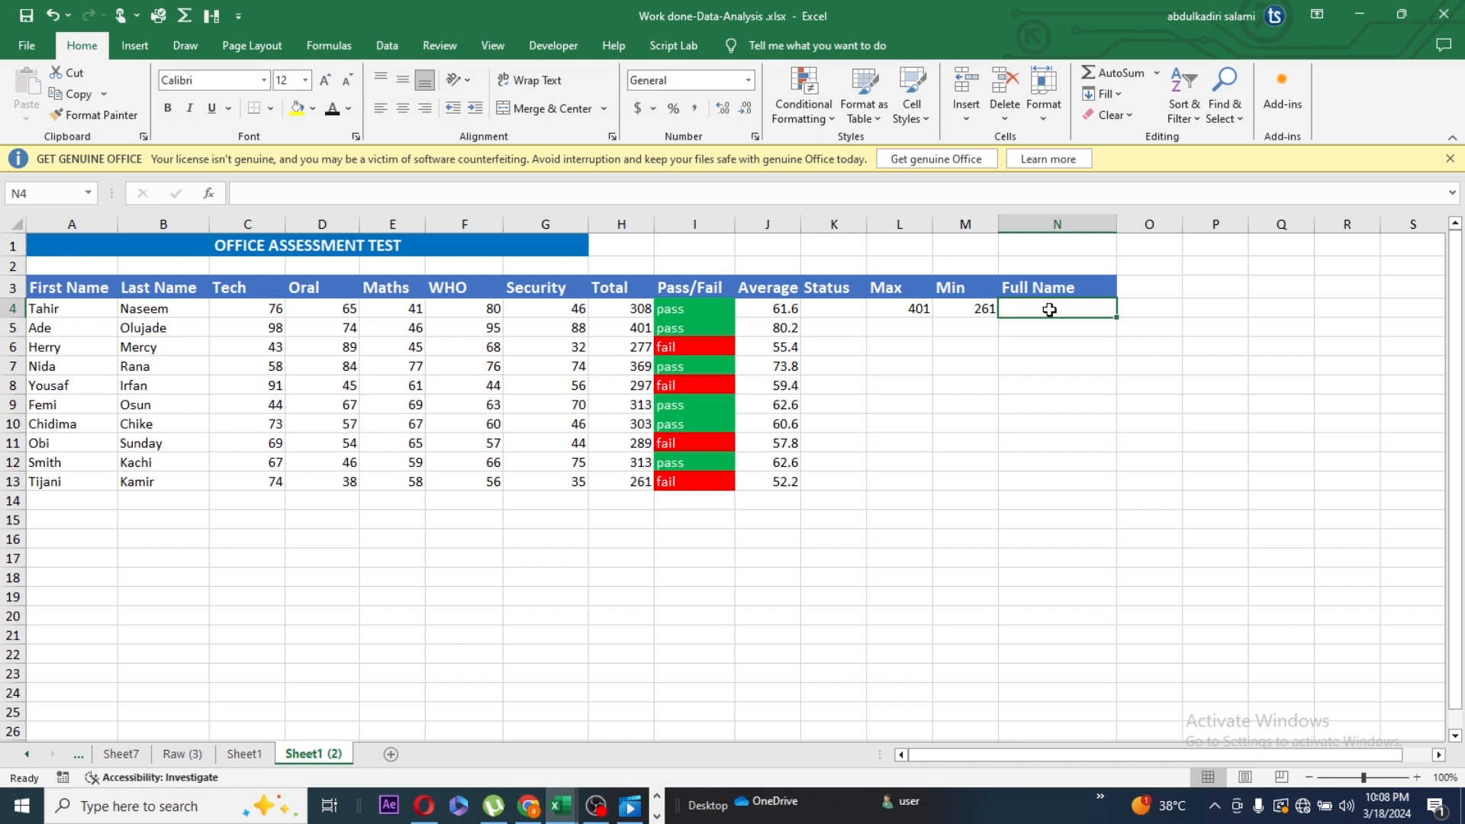
type("=")
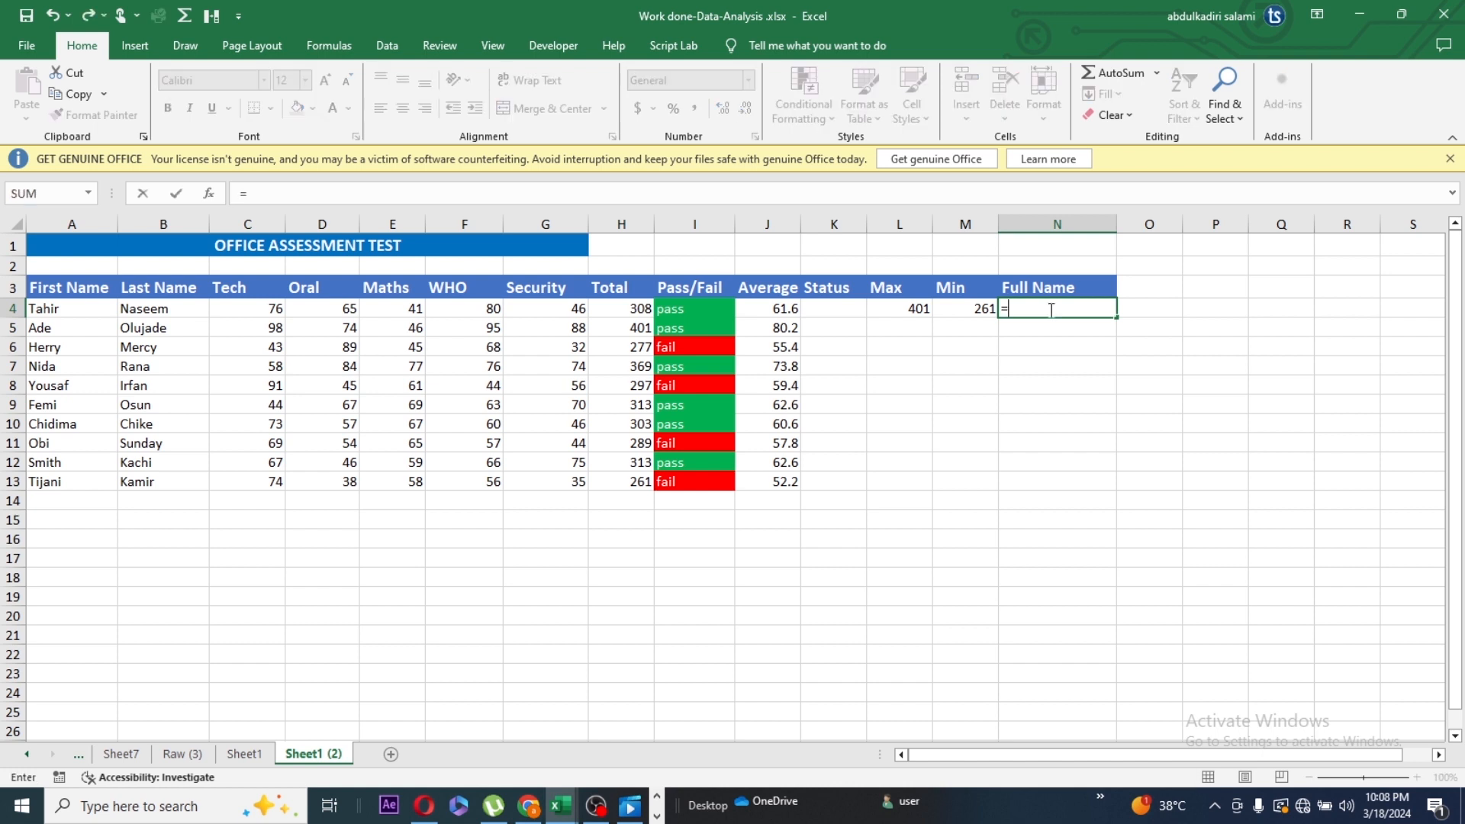
type("conca")
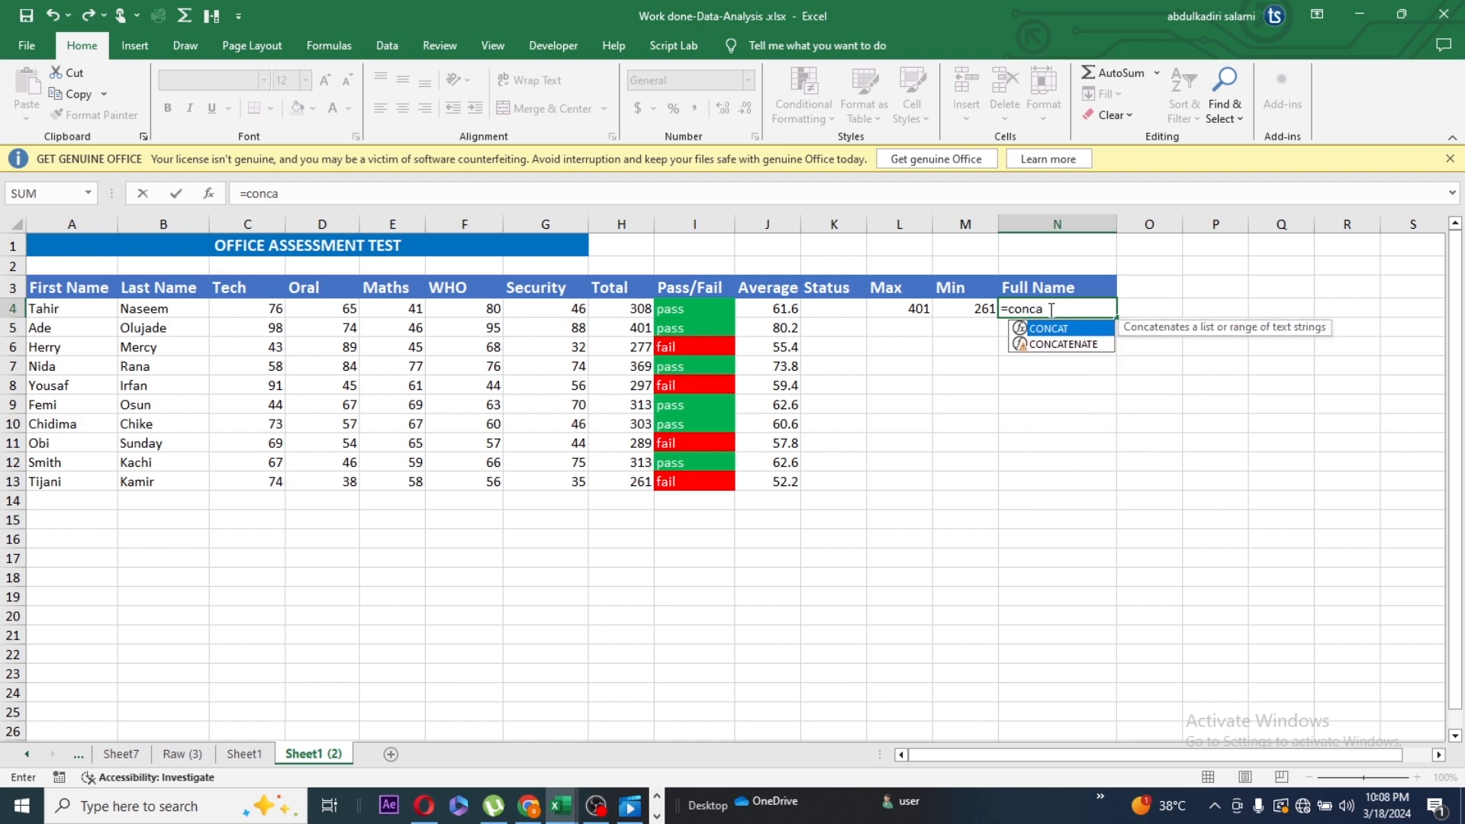
double_click(1092, 347)
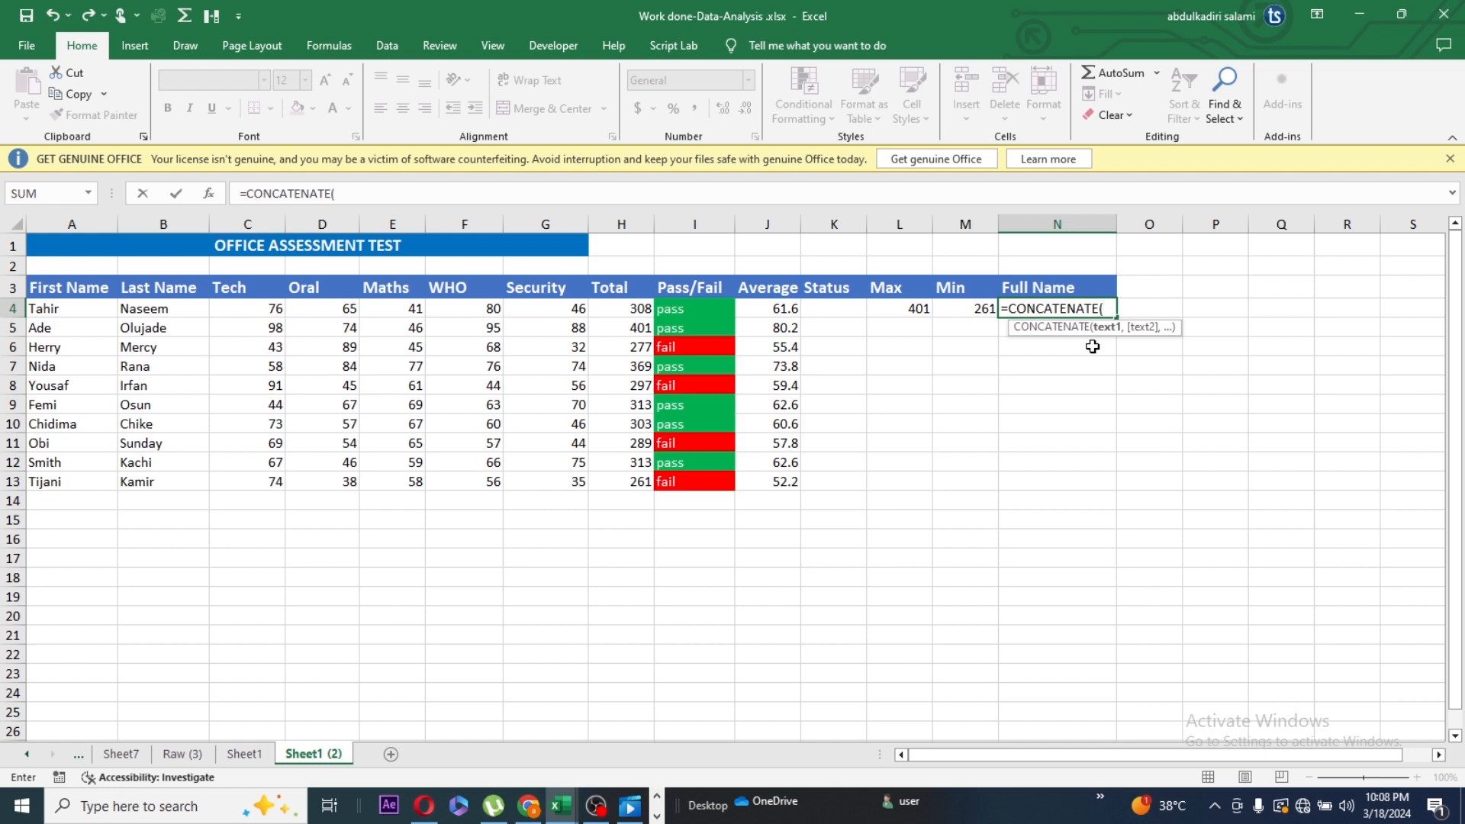
left_click(57, 311)
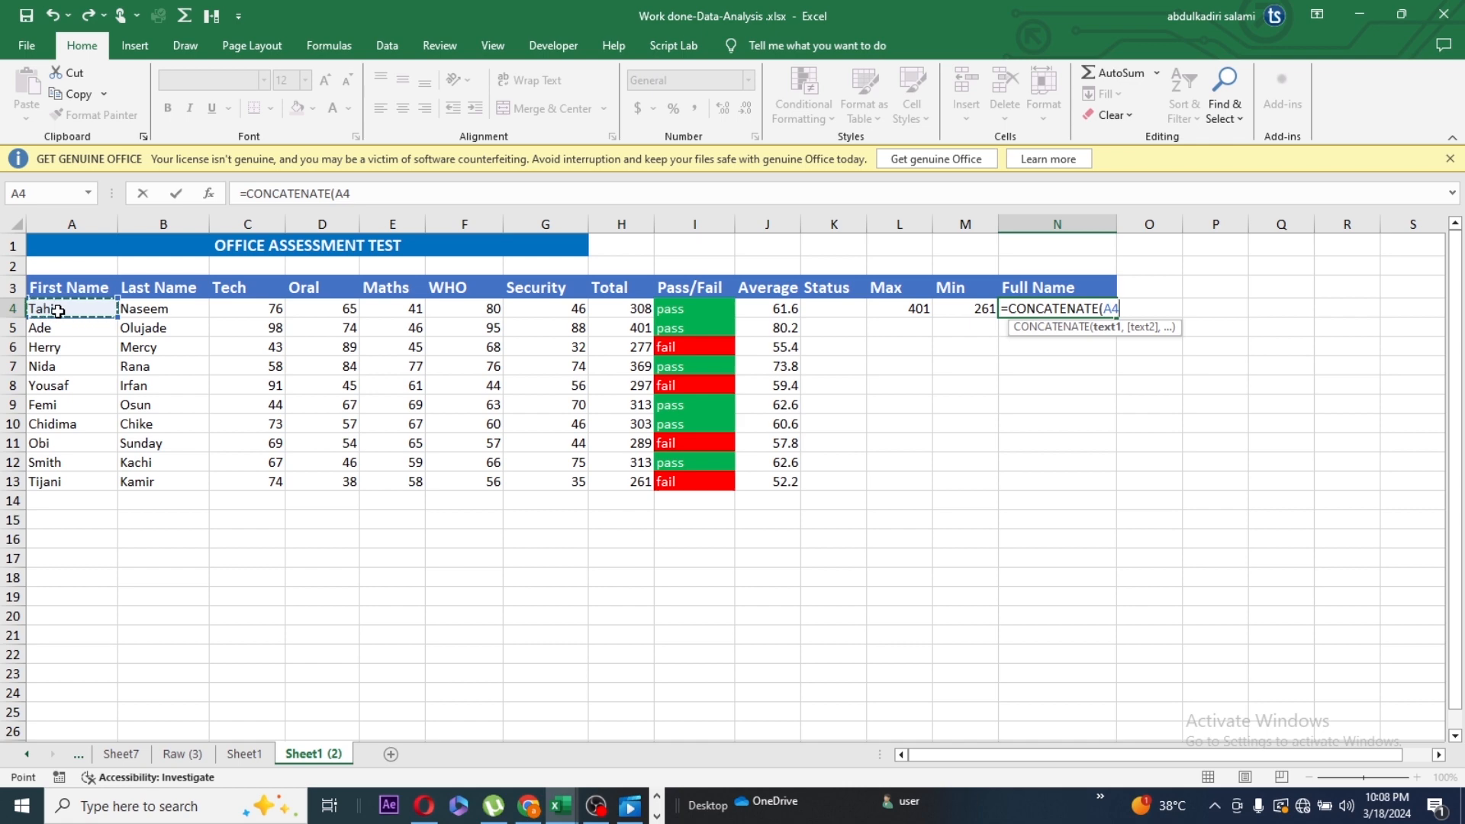
key("F8")
key("BackSpace")
key("BackSpace")
key("BackSpace")
type(",")
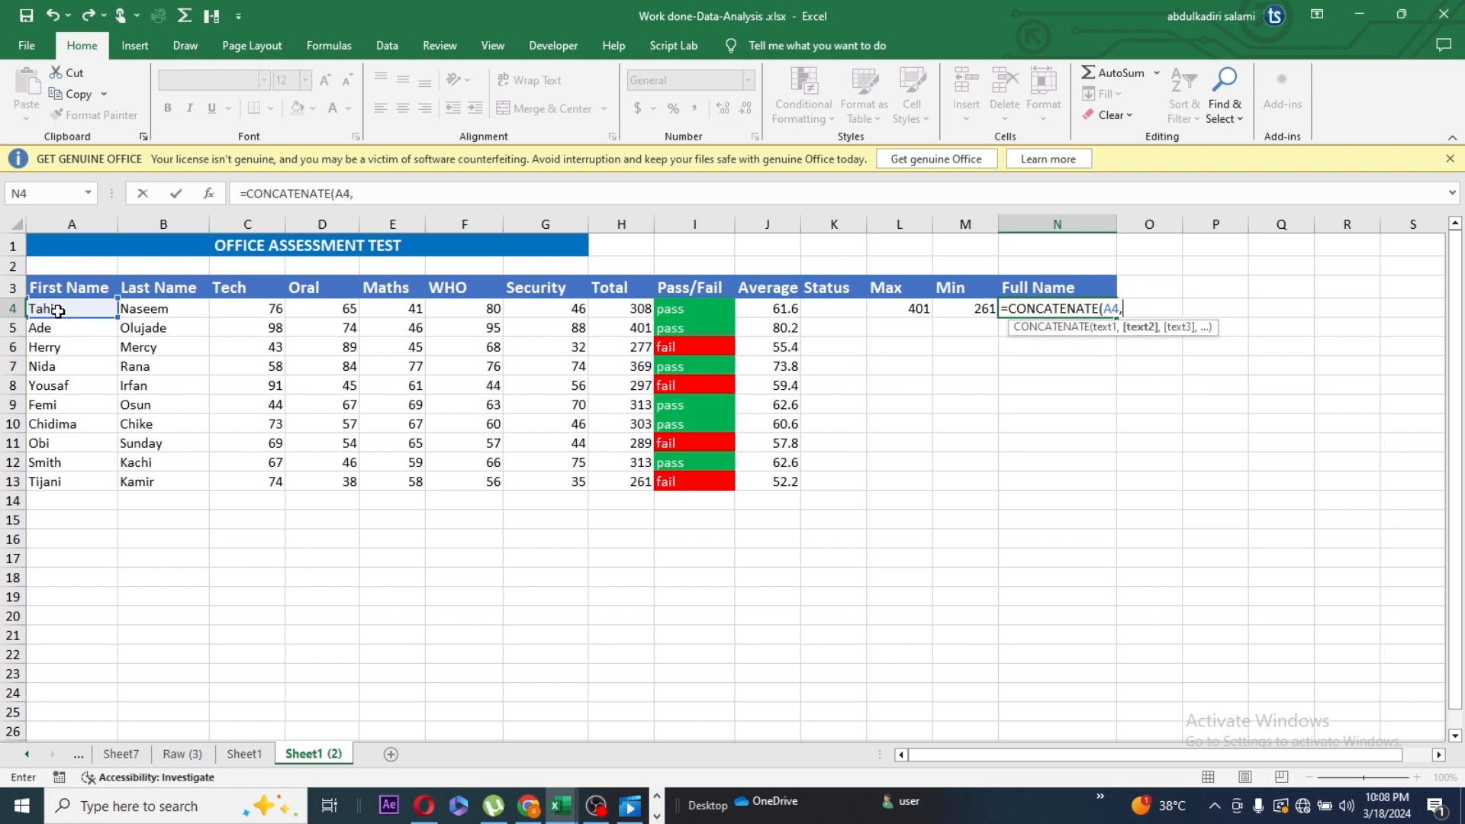
type("\" \",")
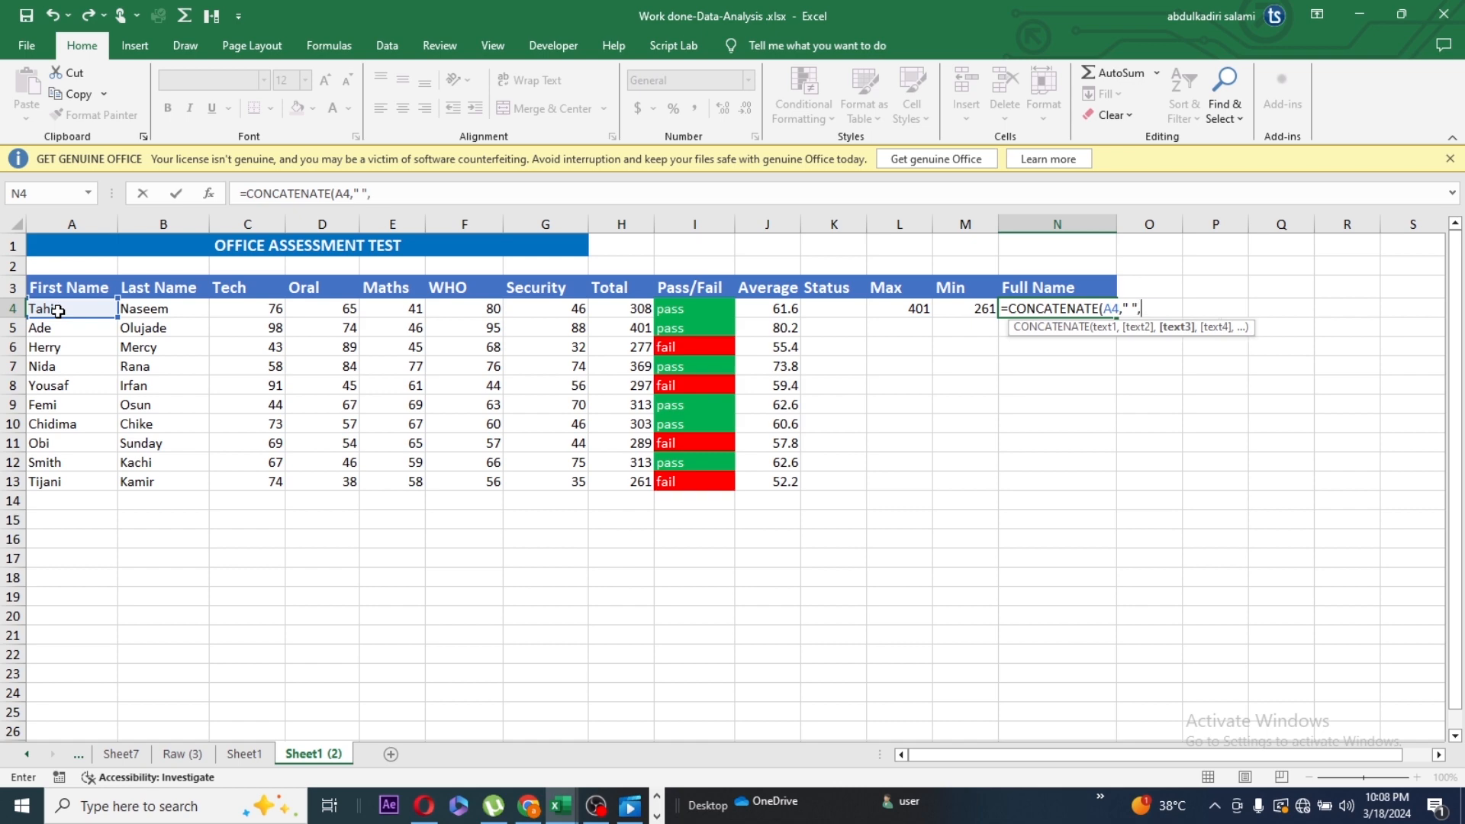
left_click(163, 309)
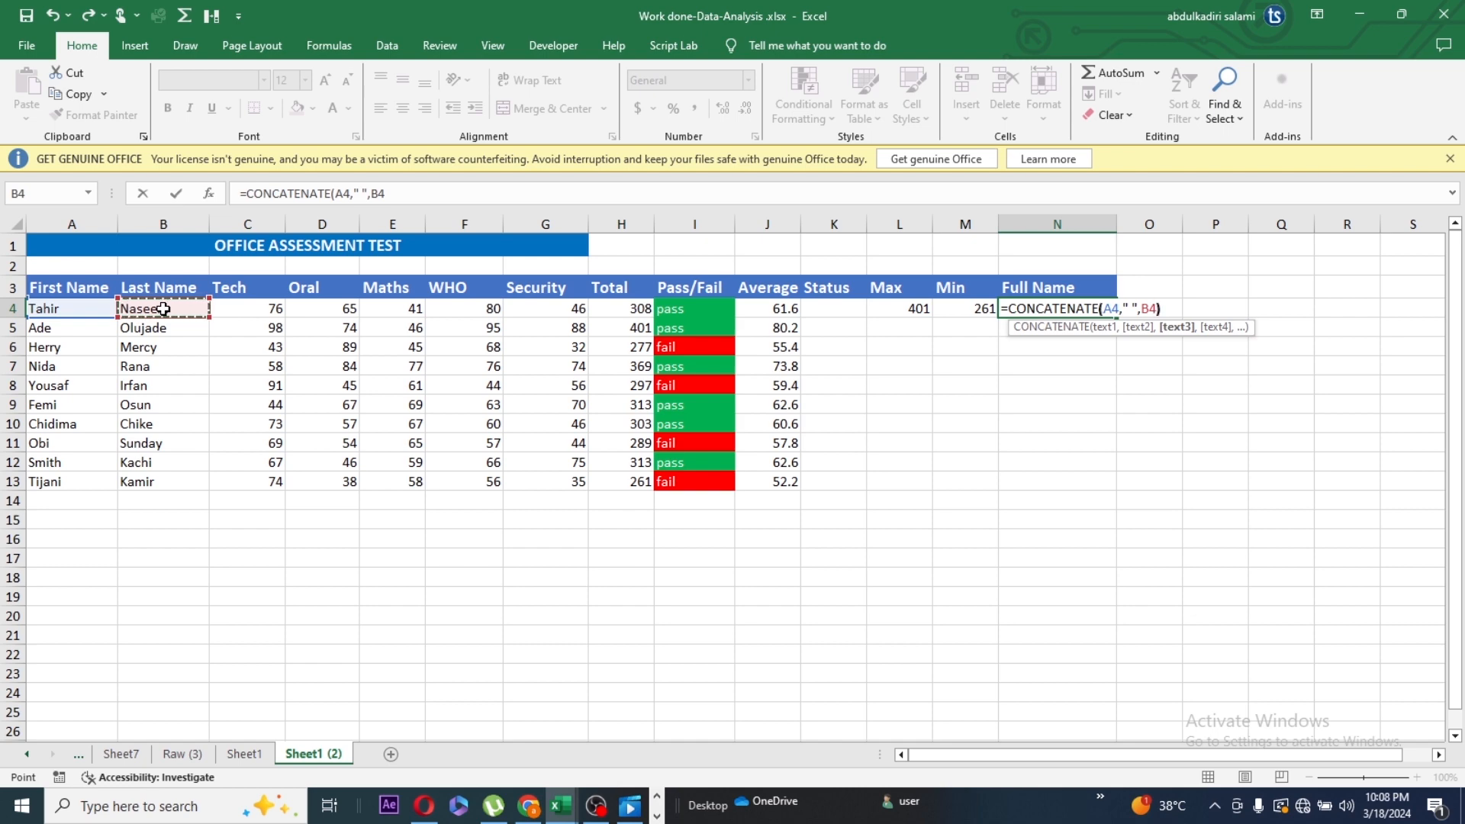
type(")")
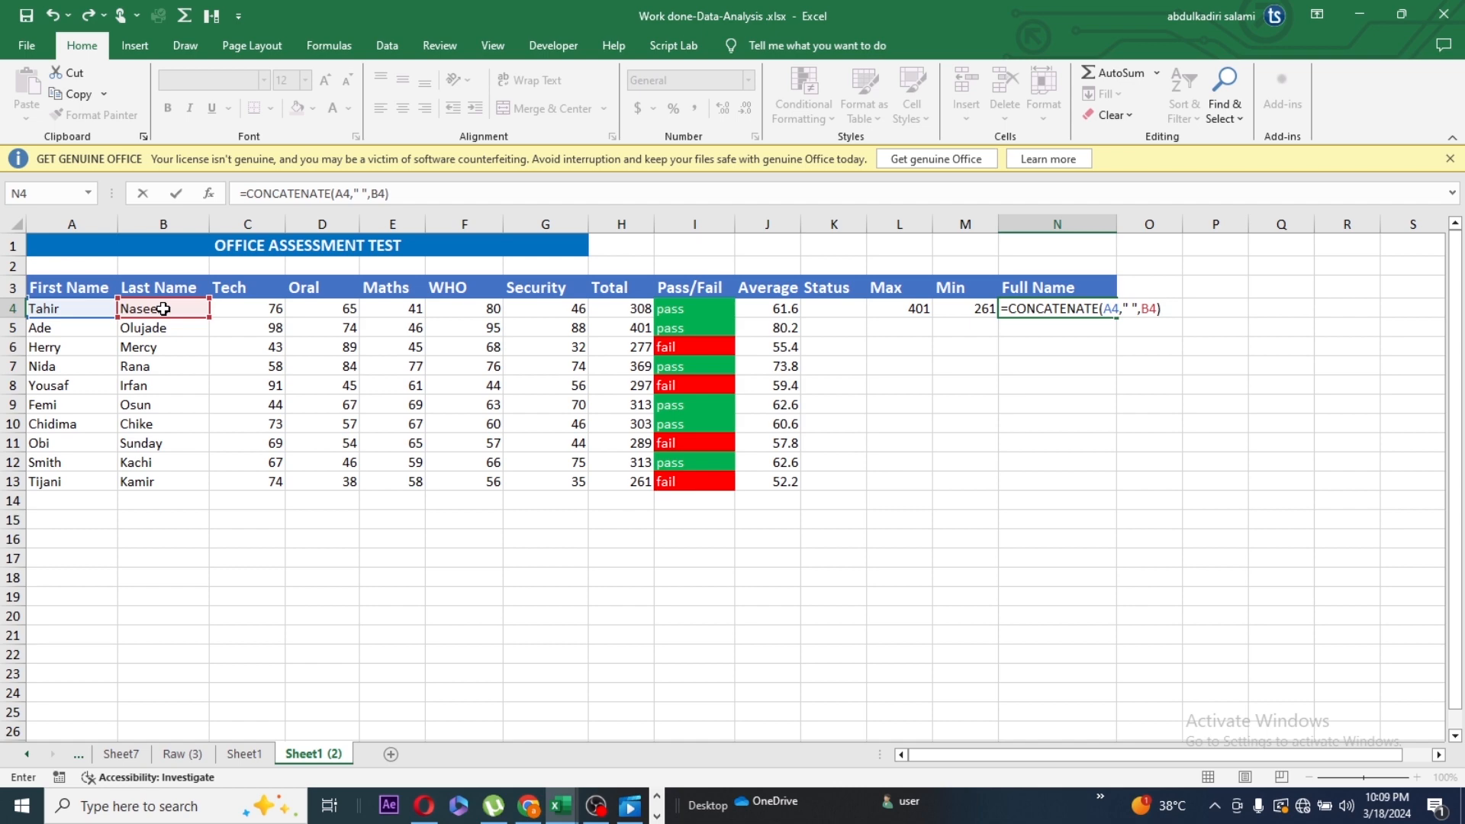
key("Return")
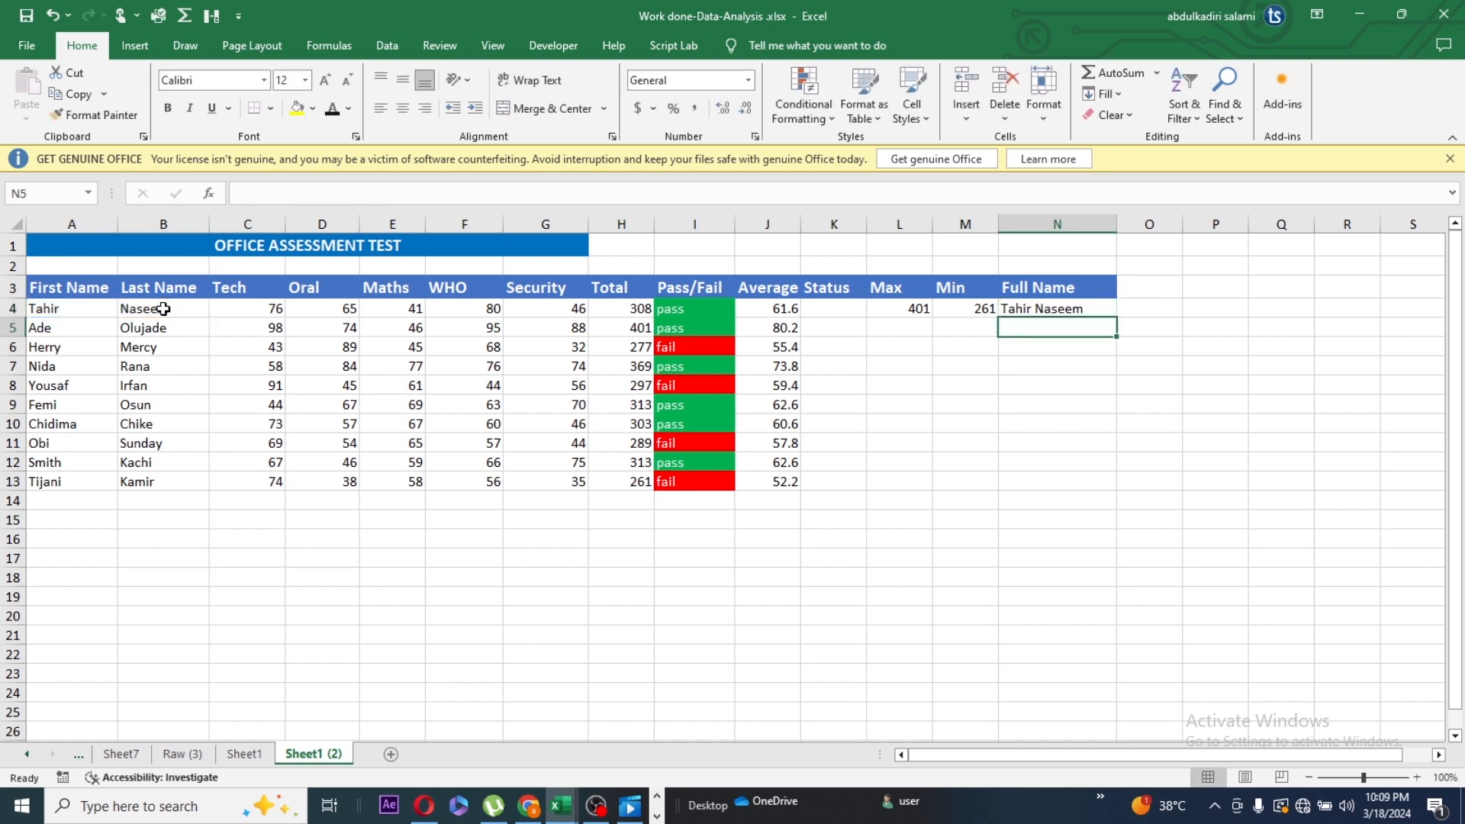
Step: Fill the full-name formula from N4 down through N13 for all the remaining rows
left_click(1067, 310)
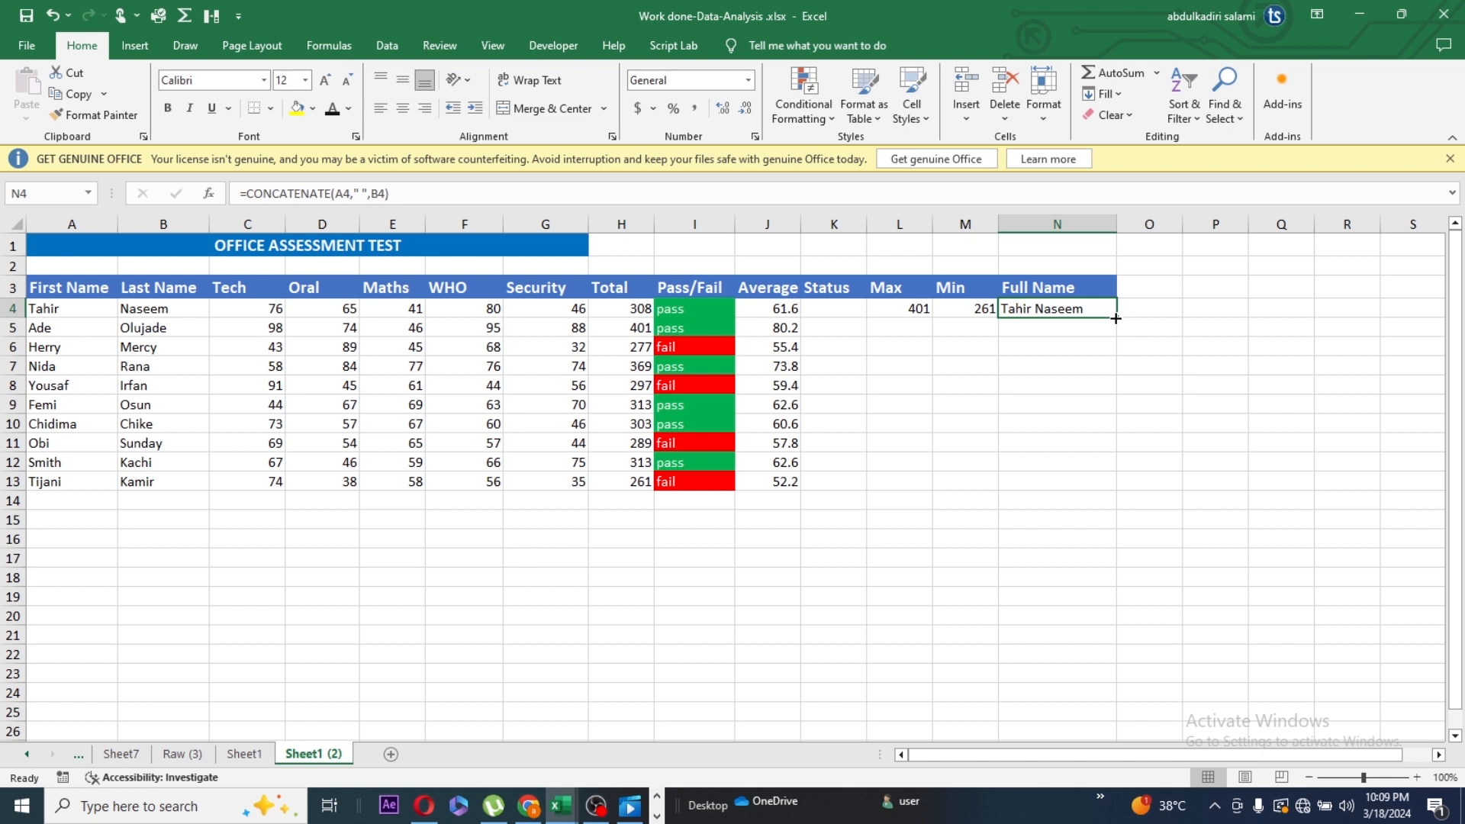
double_click(1115, 319)
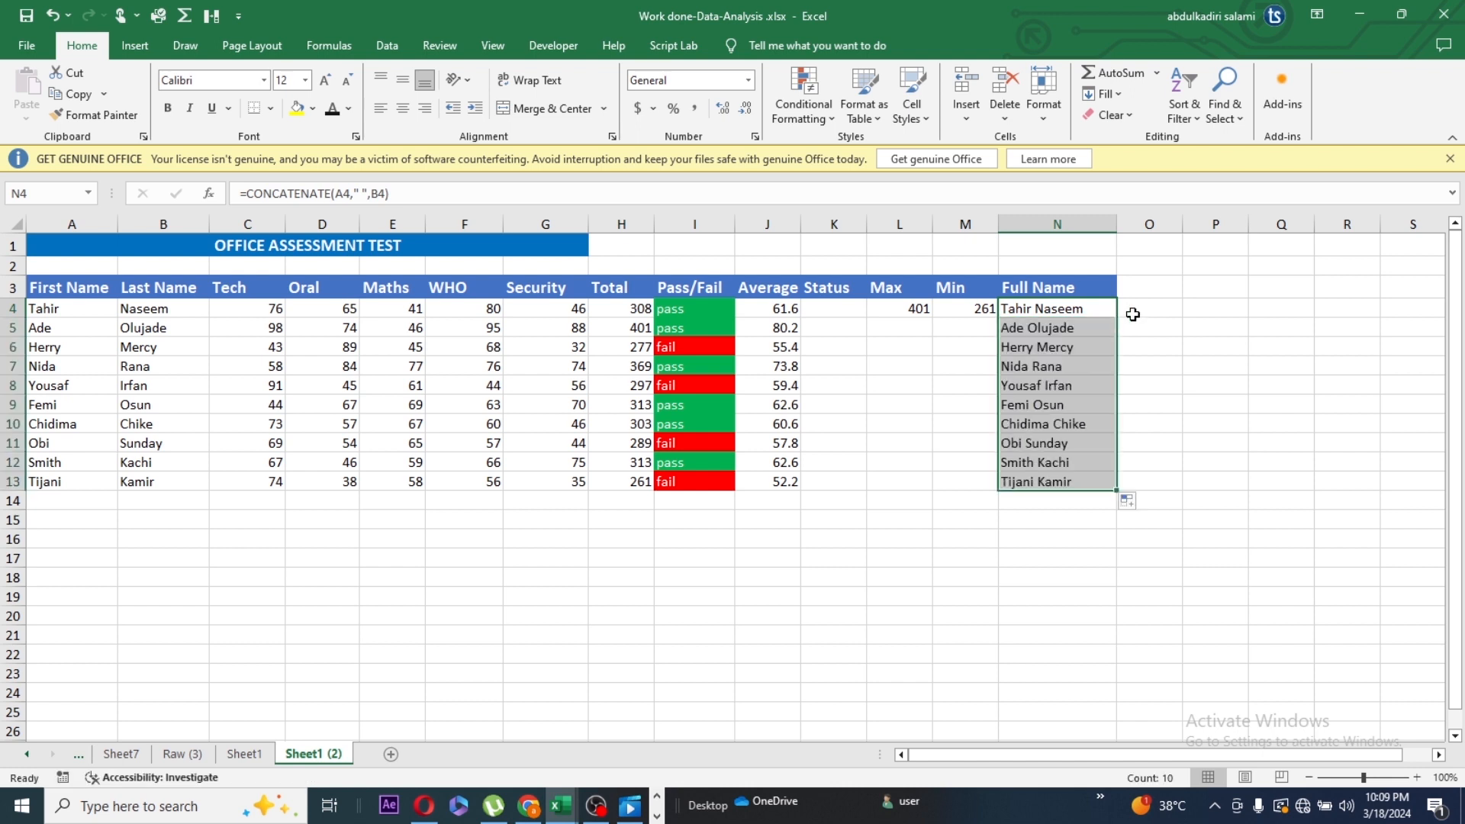
left_click(1137, 312)
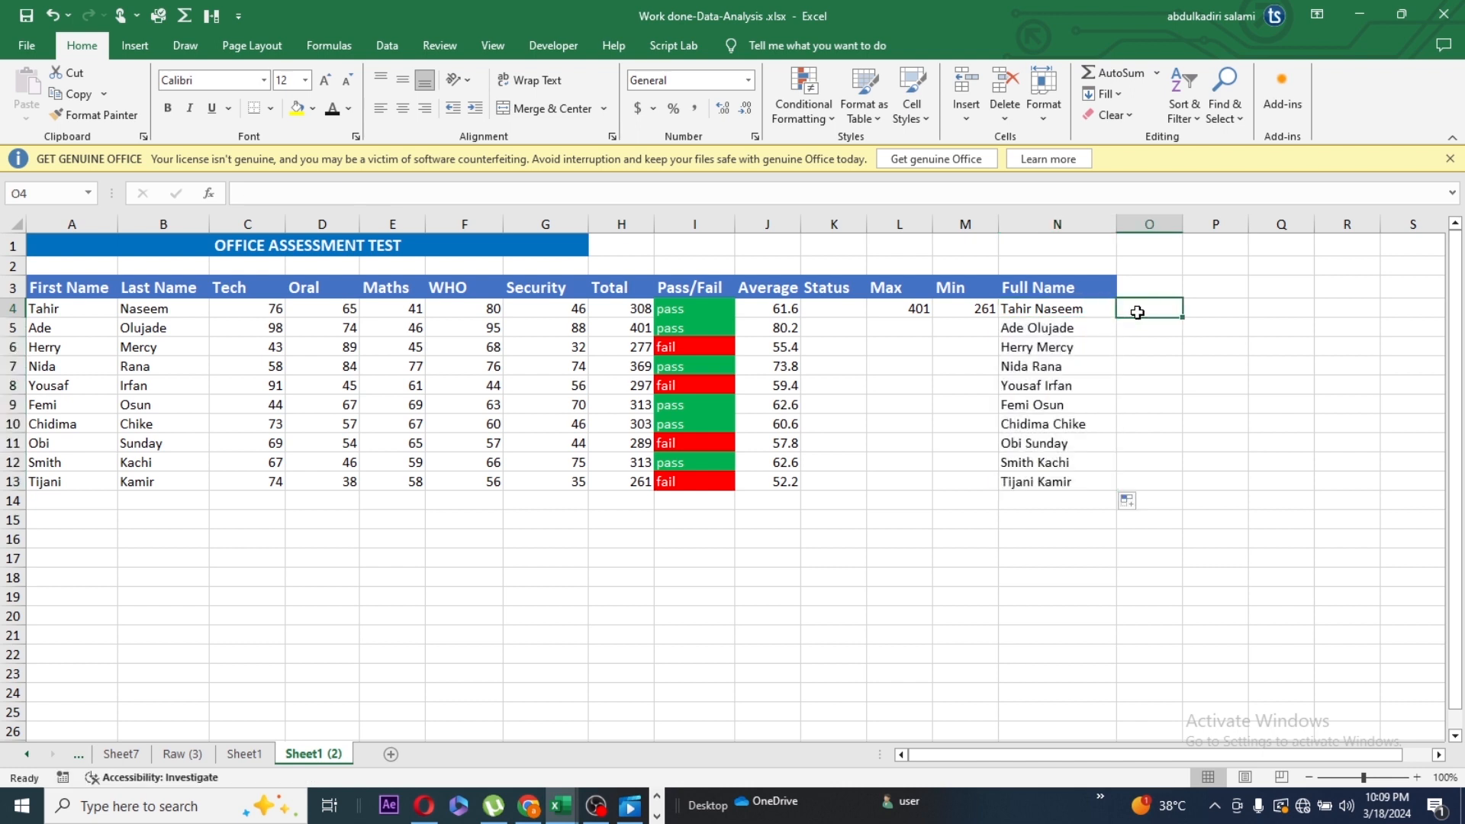